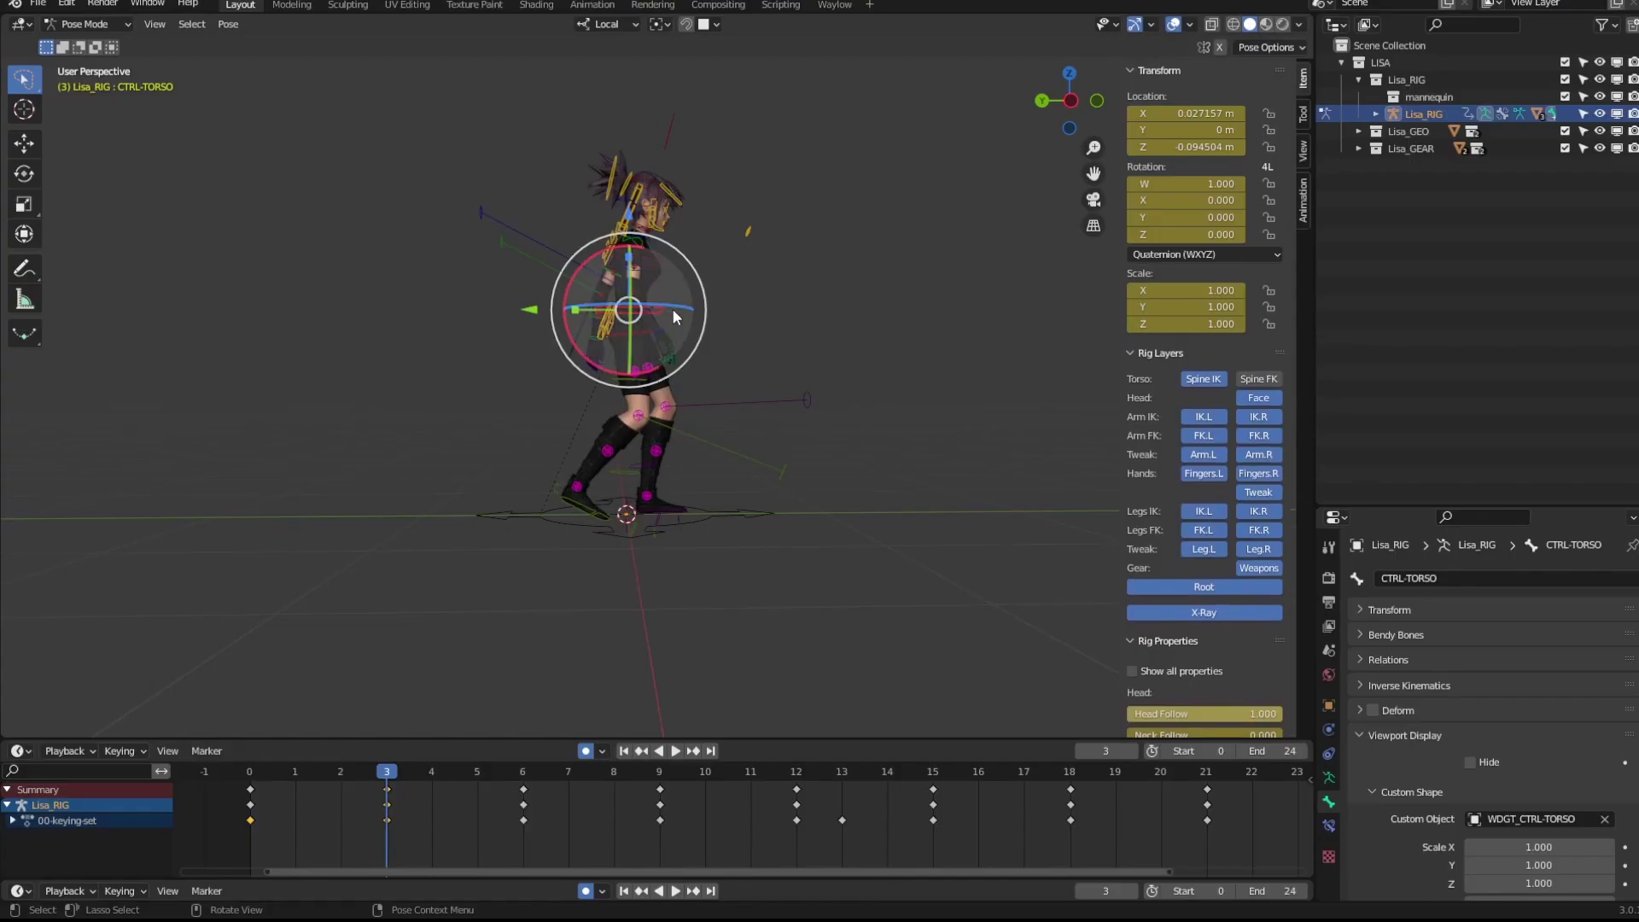
scroll(673, 309, up, 3)
click(28, 178)
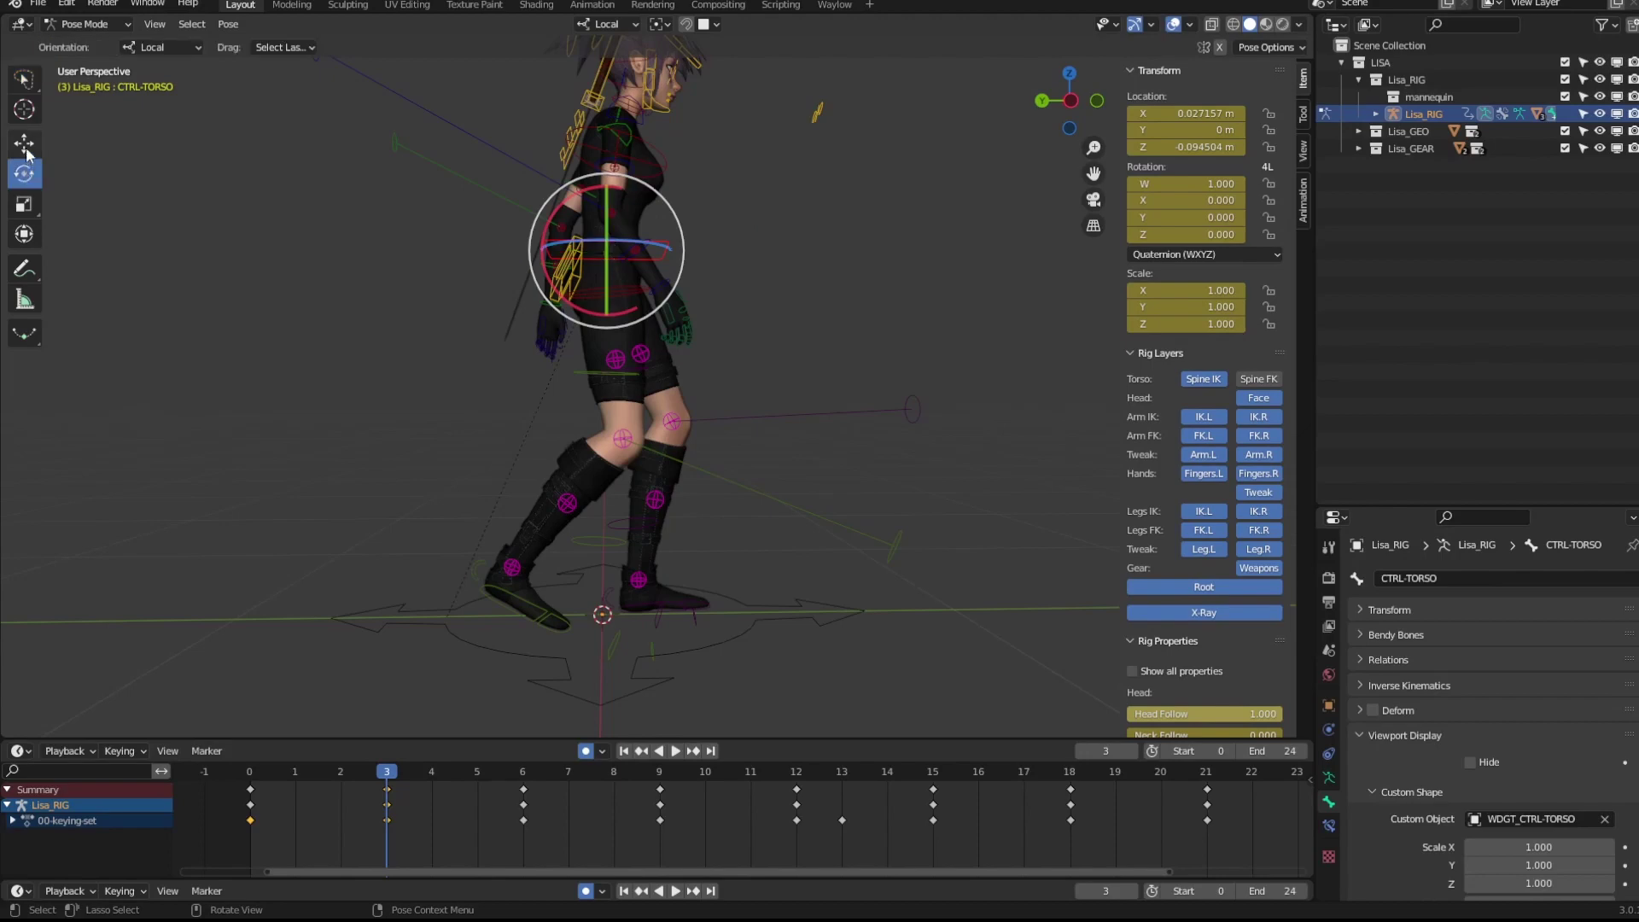
click(24, 205)
click(25, 174)
click(27, 144)
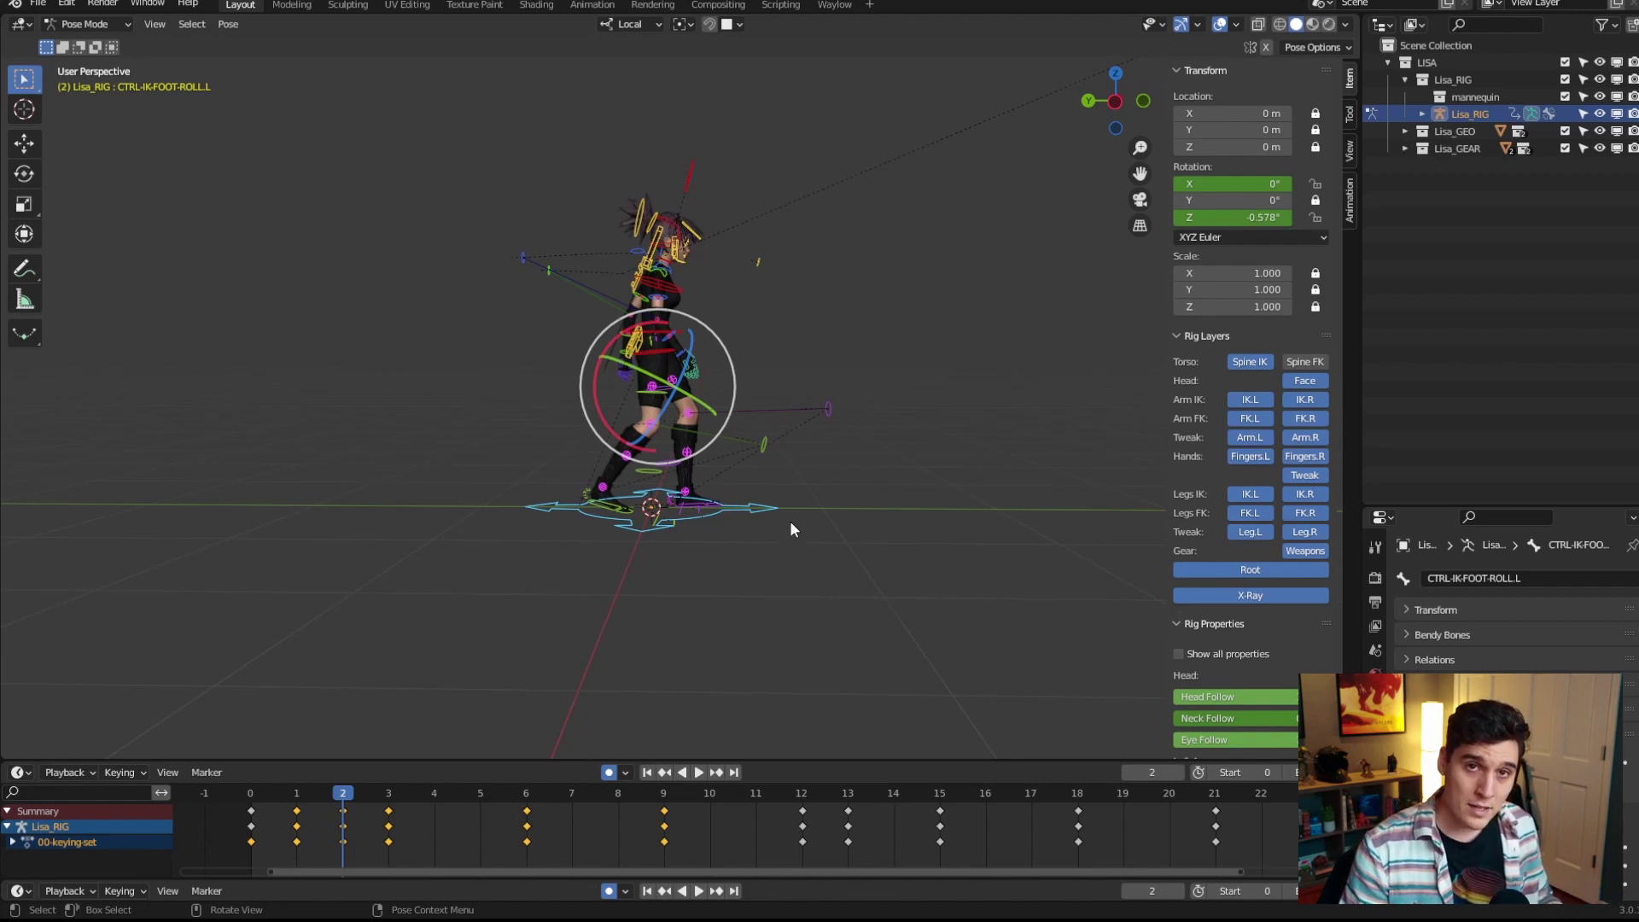
Jump back and forth between neighbouring keyframes of the walk cycle around frames 3 and 6 to compare the poses
scroll(914, 465, up, 2)
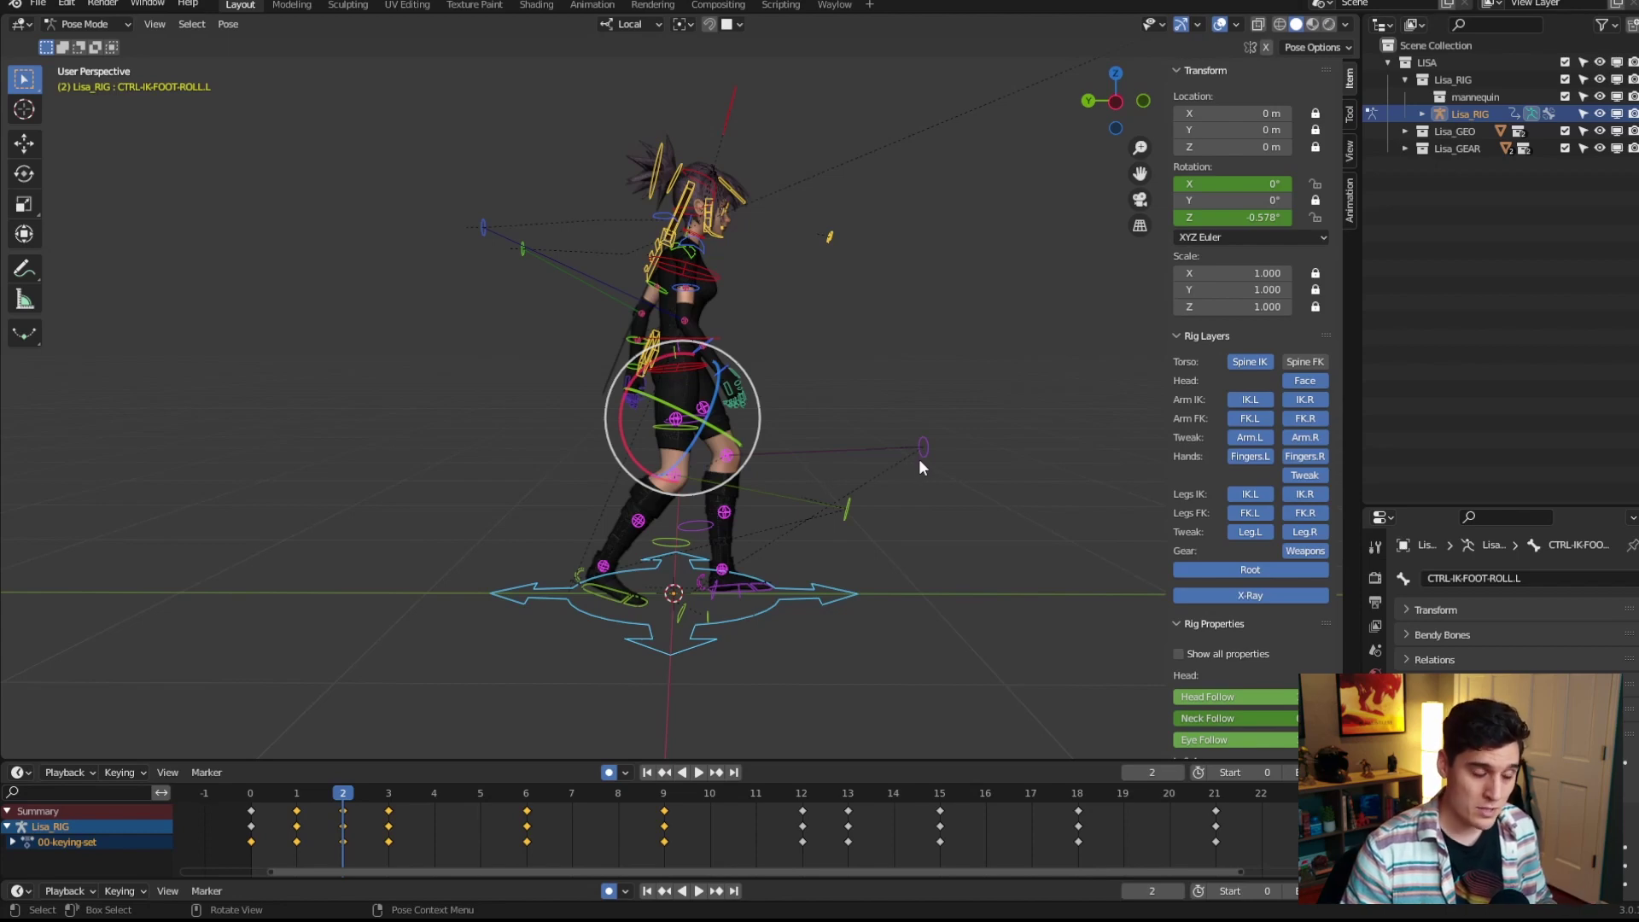
middle_drag(919, 459, 898, 459)
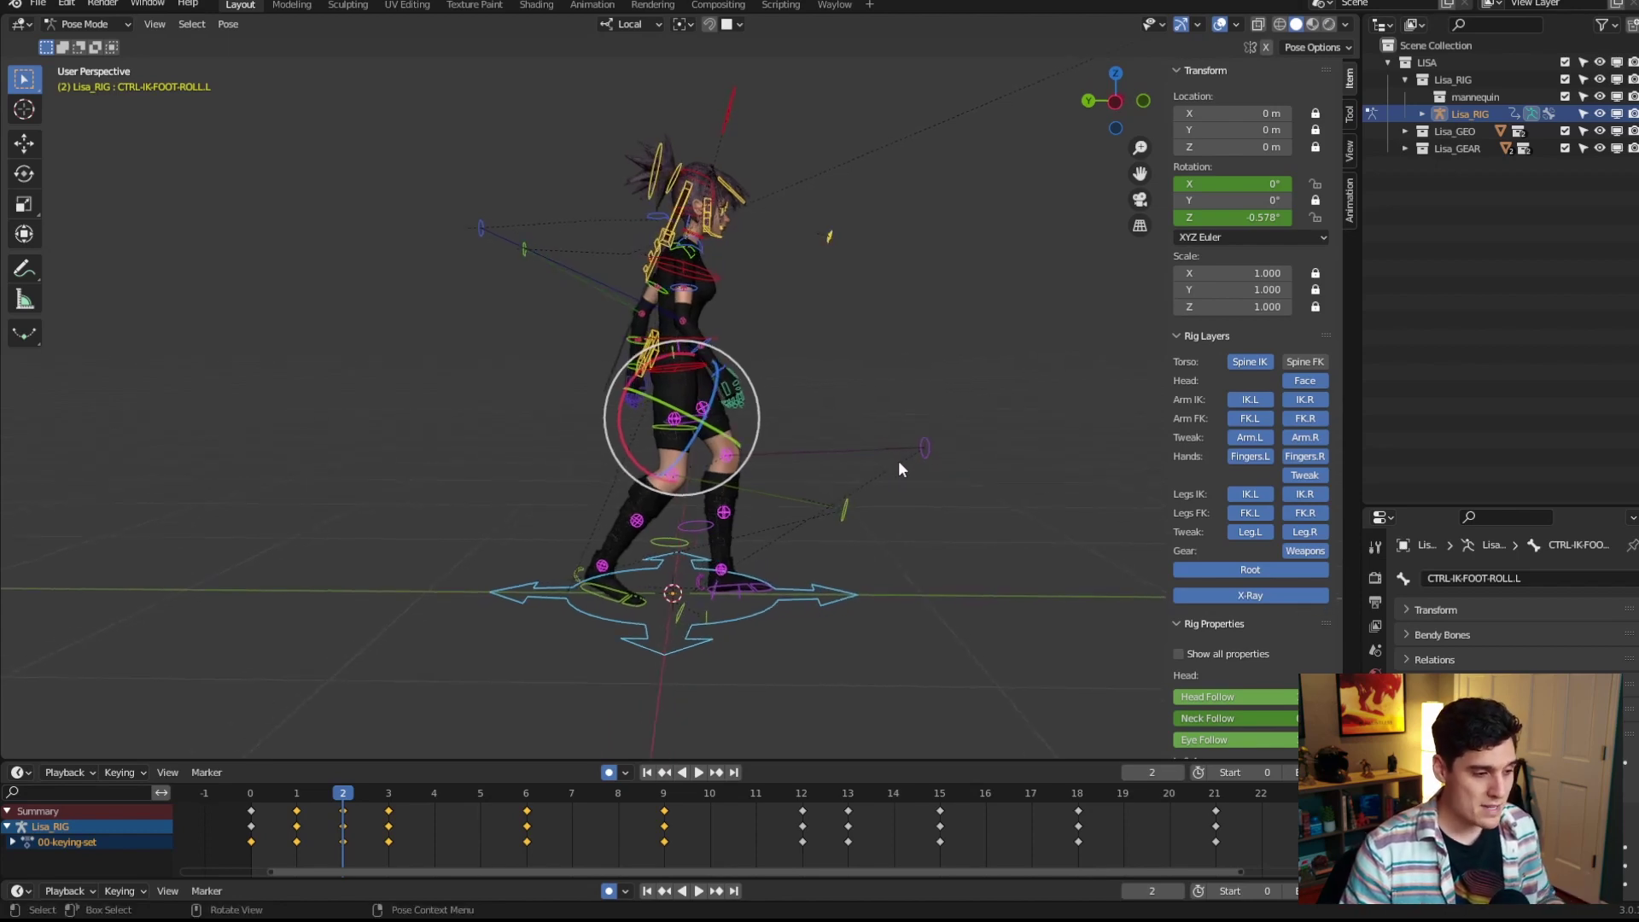
key(Right)
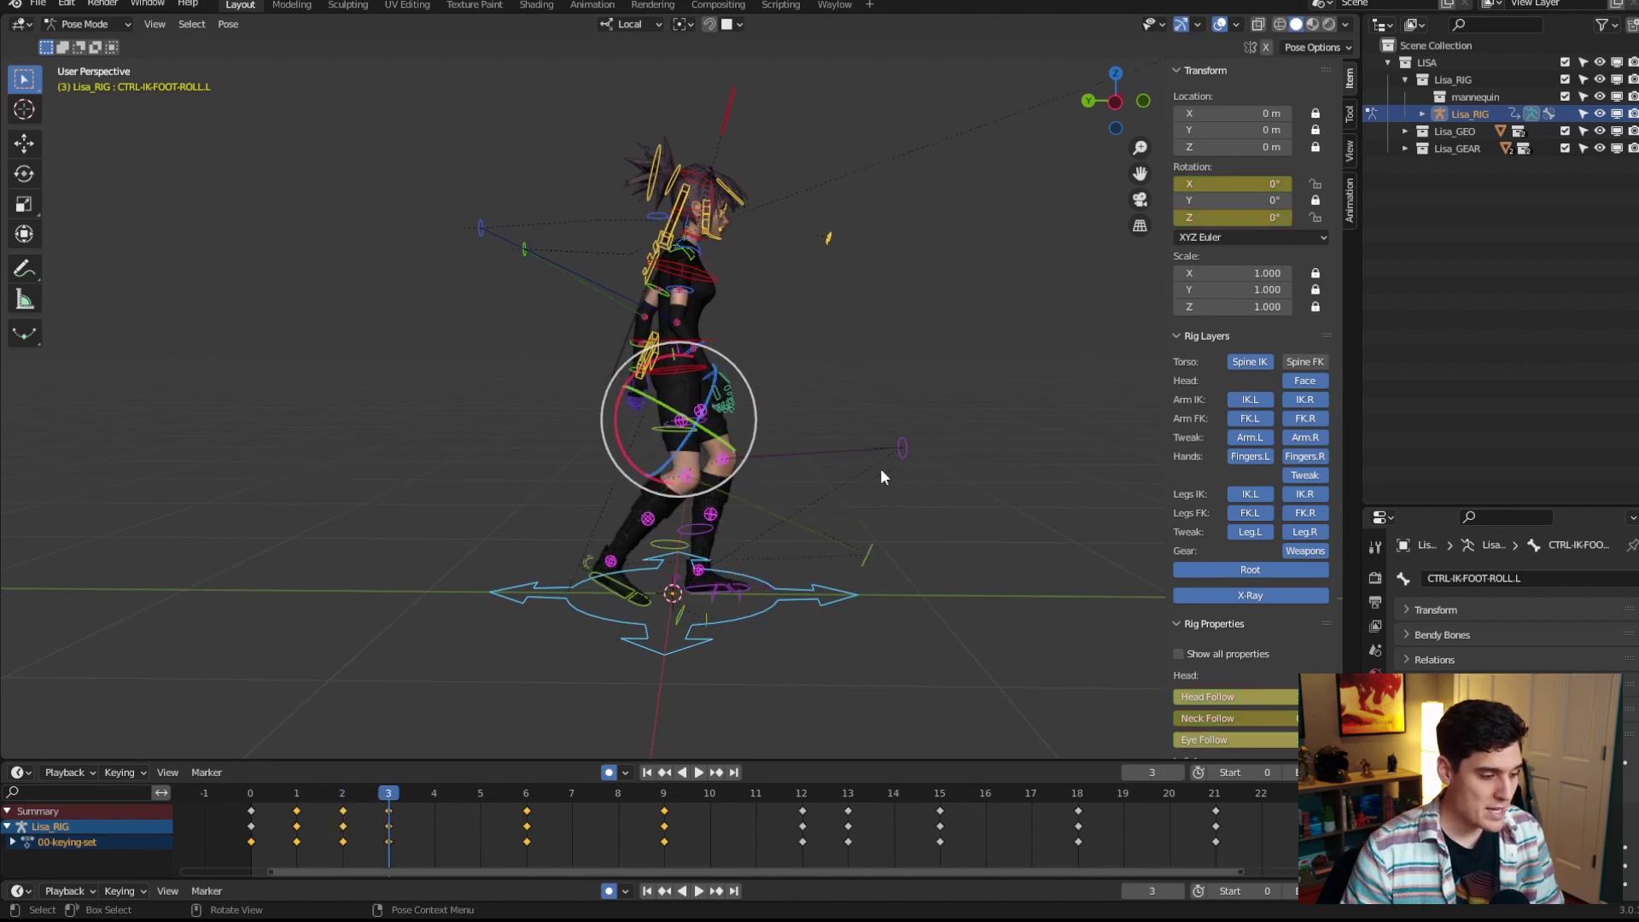
key(Down)
key(Up)
key(Up)
key(Up)
key(Down)
key(Down)
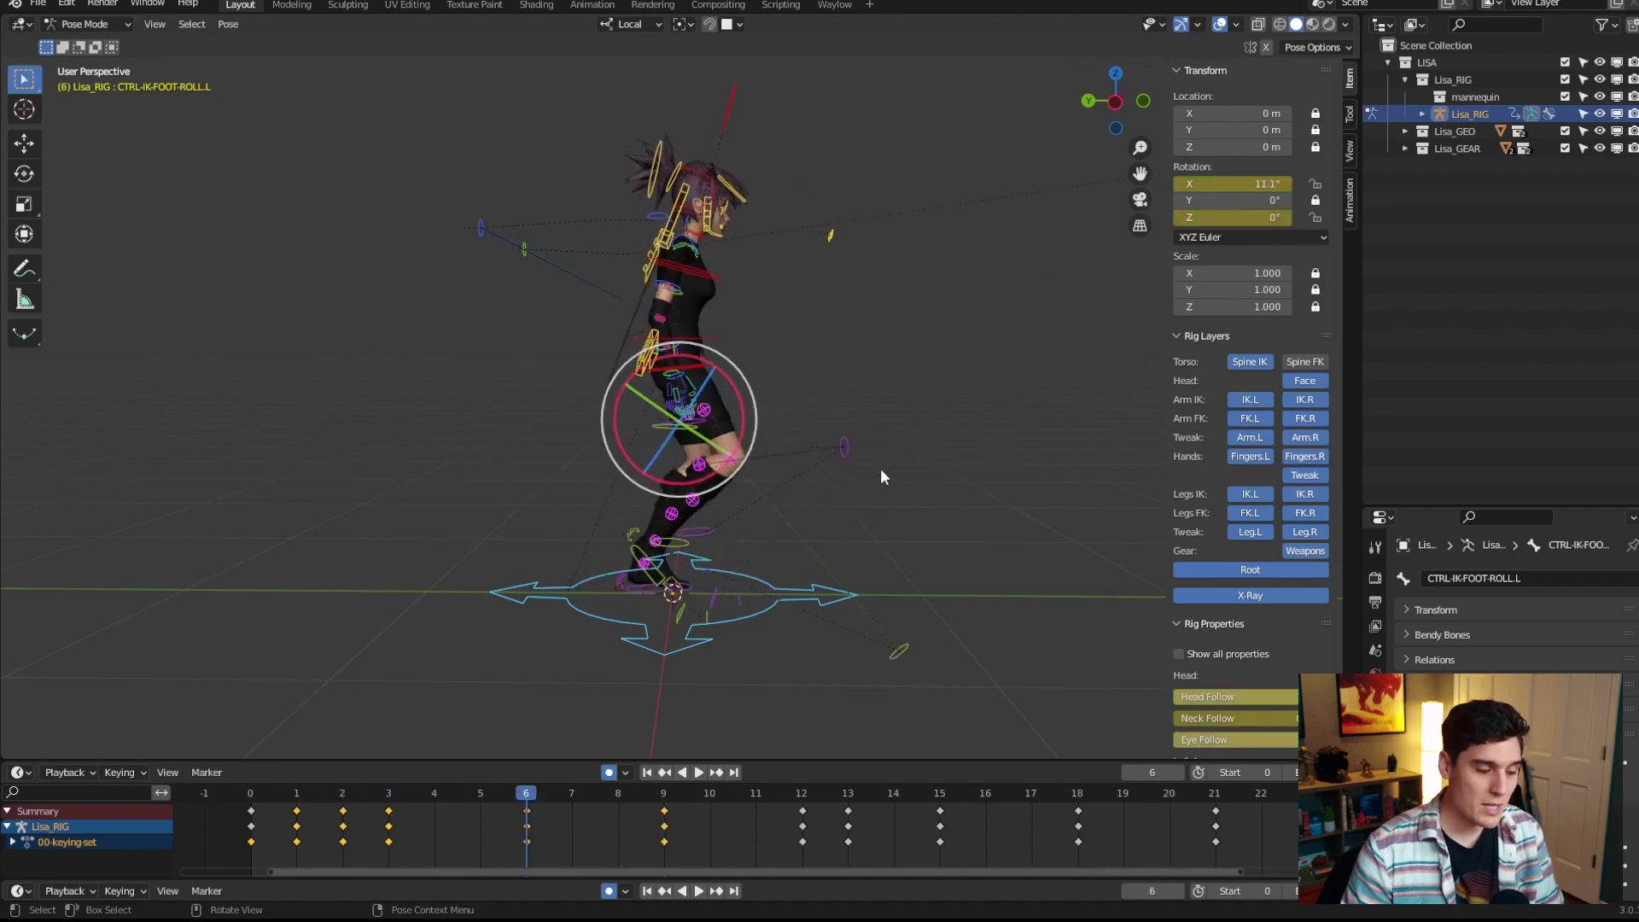
key(Up)
key(Up)
key(Up)
key(Down)
key(Down)
key(Down)
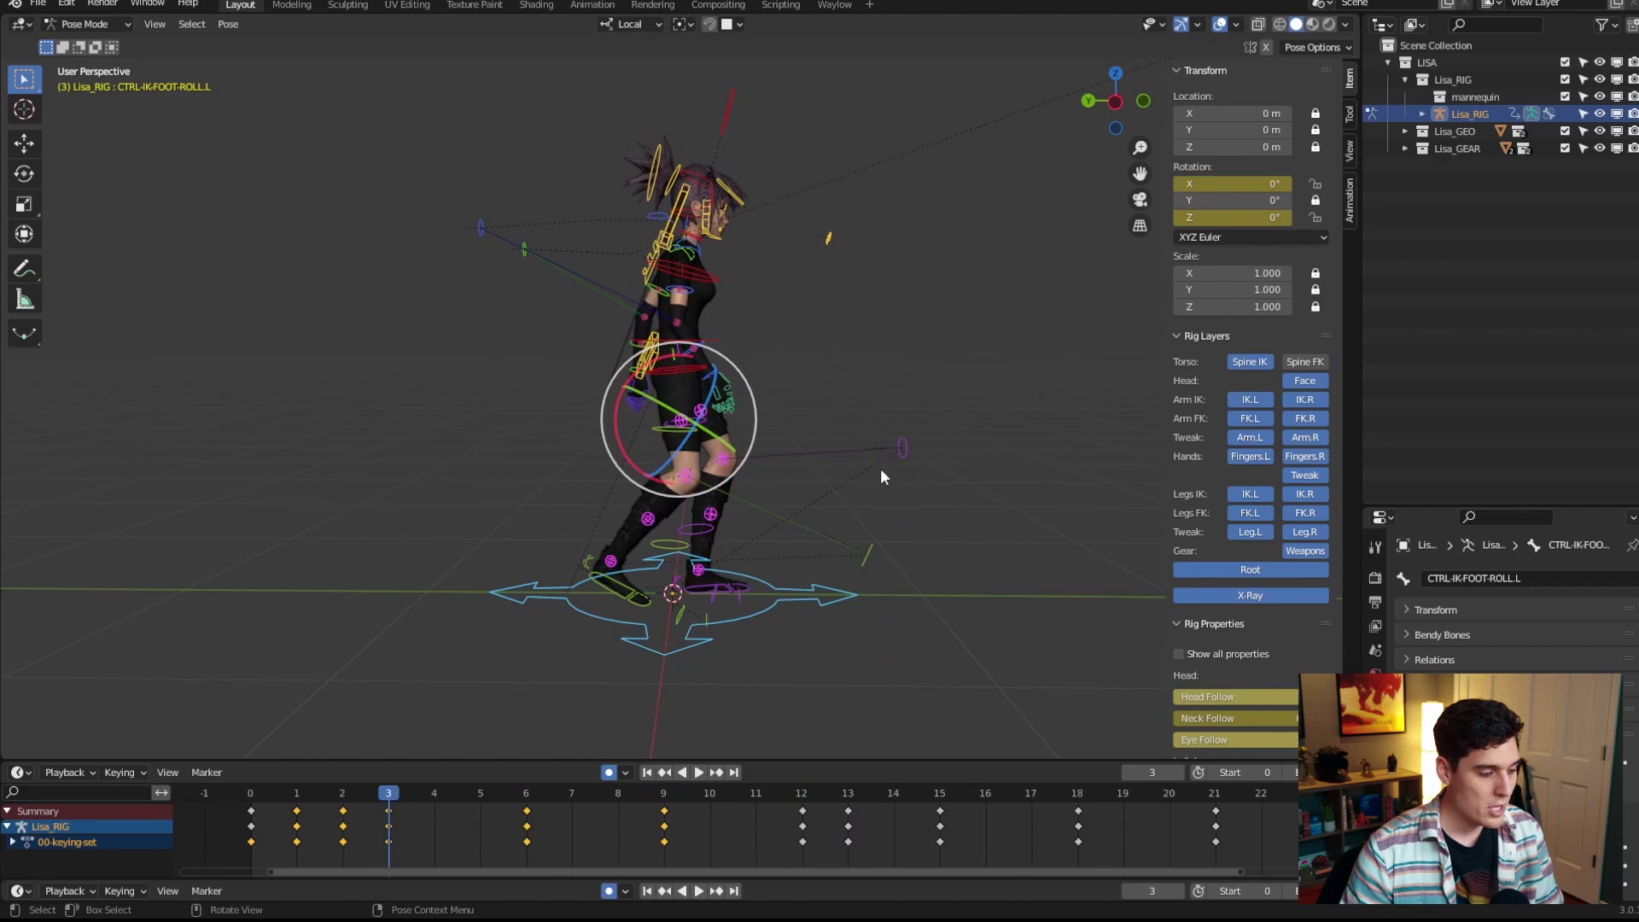
key(Up)
key(Up)
key(Down)
key(Up)
key(Down)
key(Up)
key(Down)
key(Down)
key(Down)
key(Up)
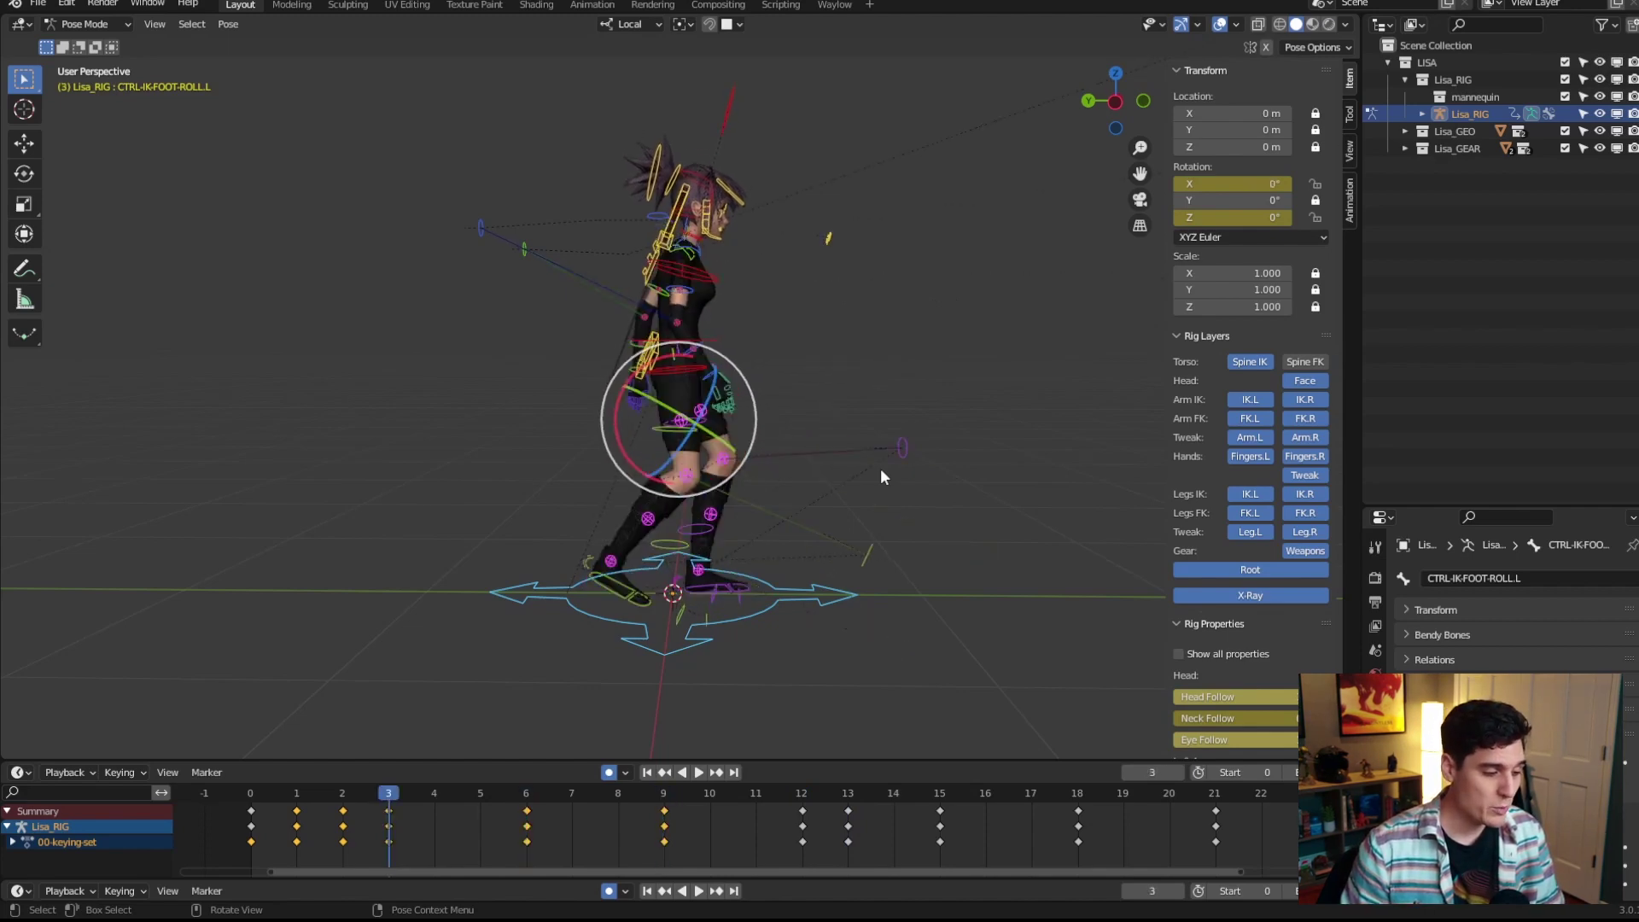
key(Up)
key(Up)
key(Up)
key(Up)
key(Down)
key(Down)
key(Down)
key(Down)
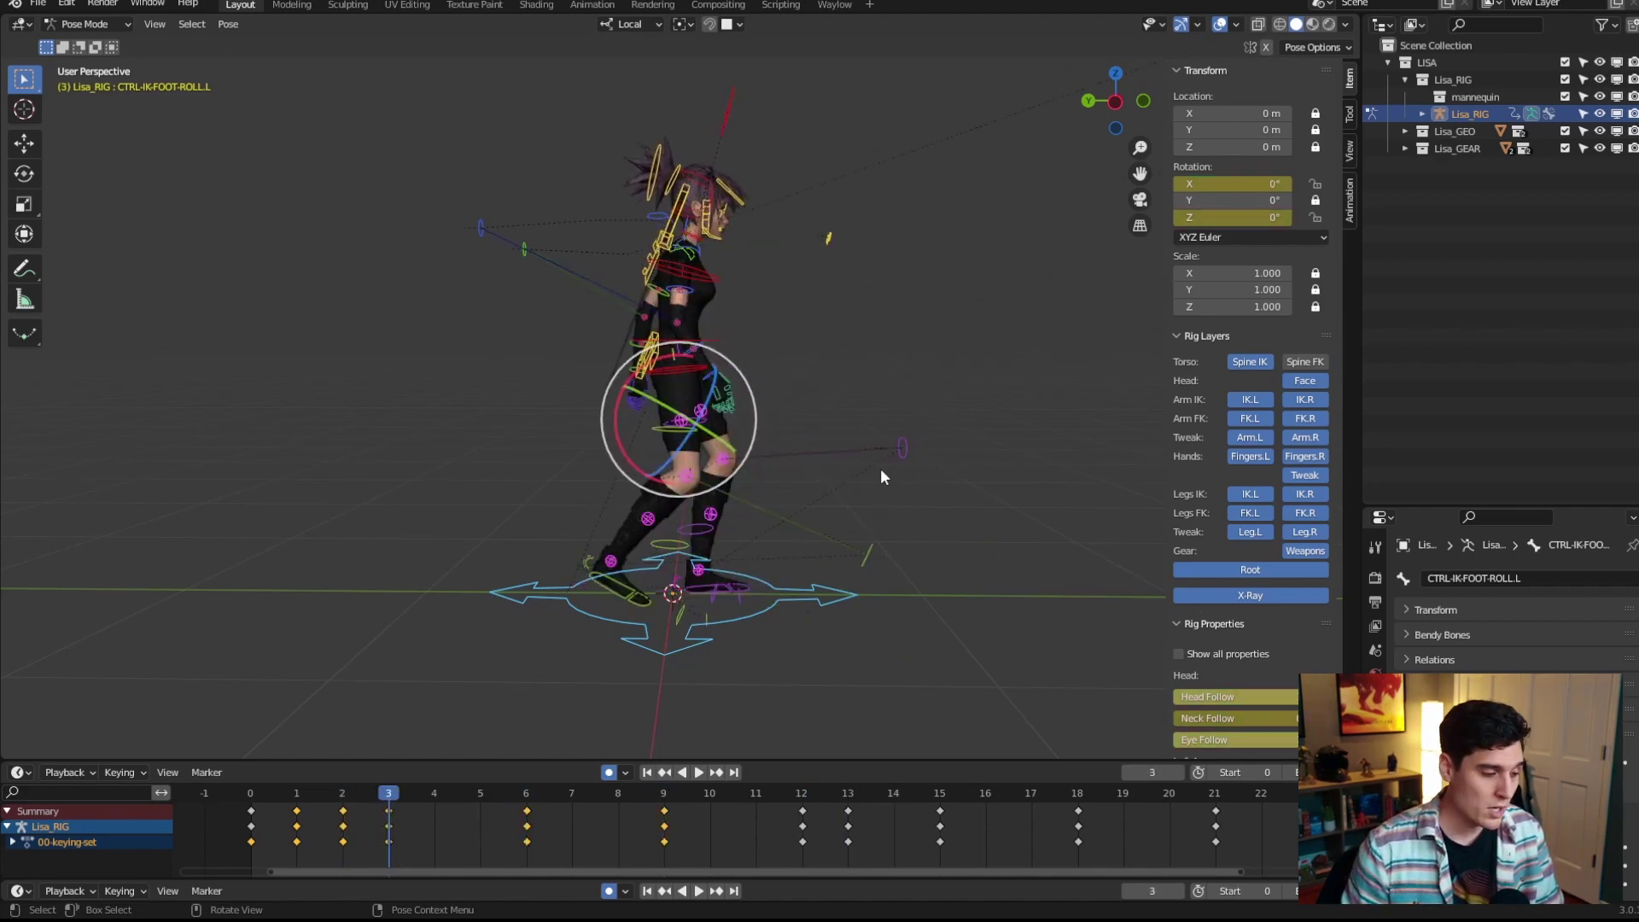
Examine the walk cycle one frame at a time up to frame 12 and back to frame 4
key(Right)
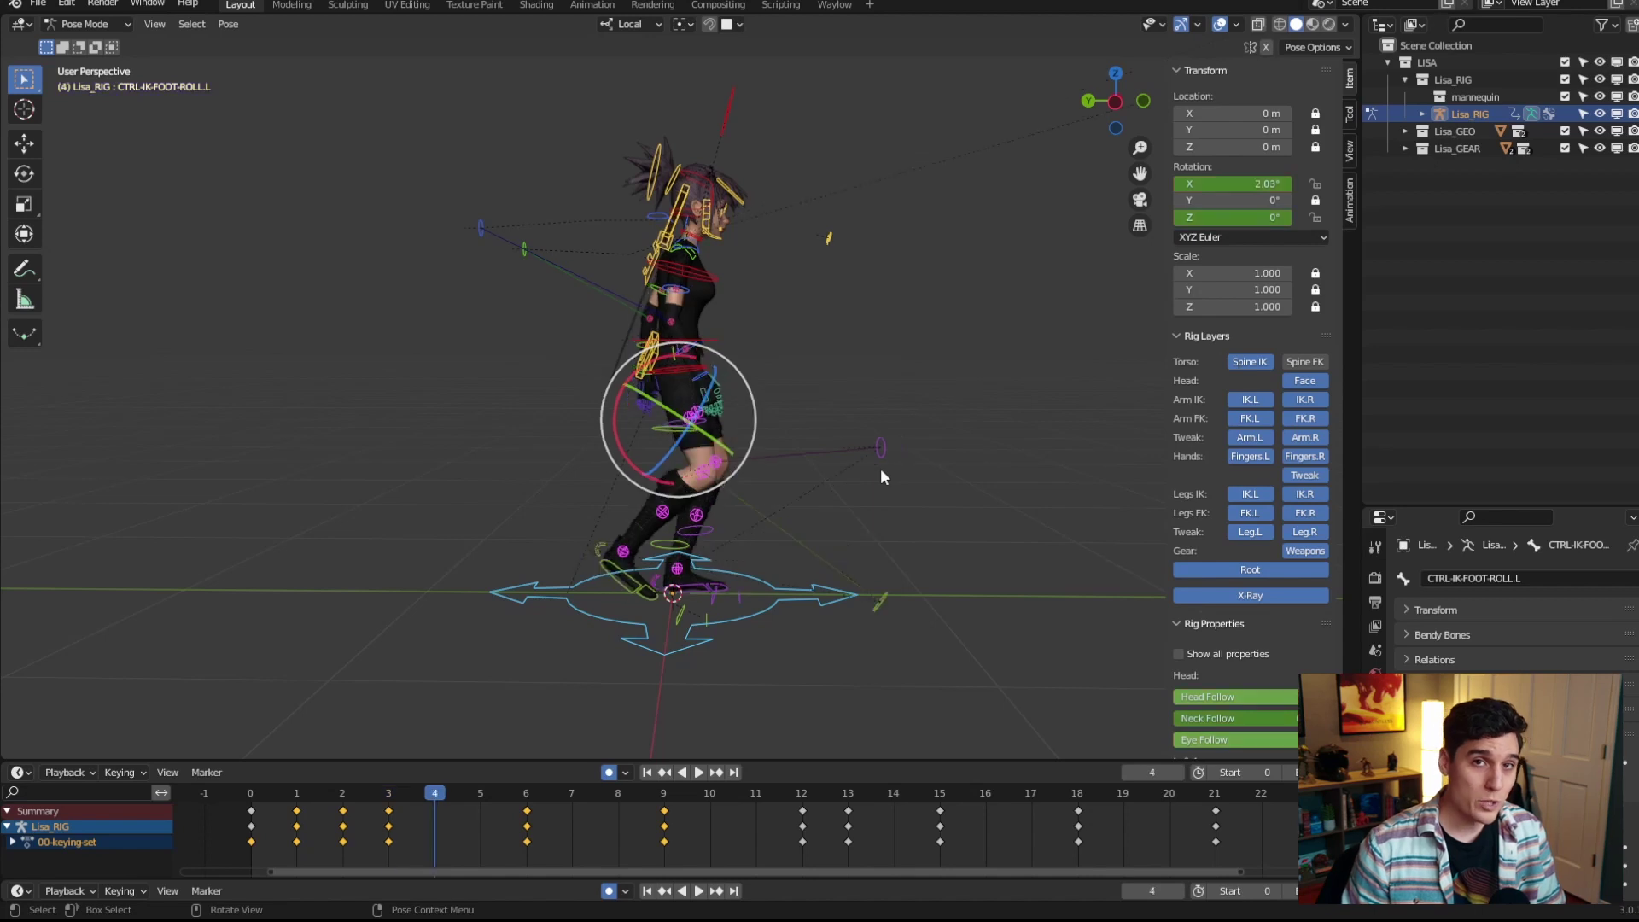
key(Left)
key(Left)
key(Right)
key(Right)
key(Right)
key(Left)
key(Left)
key(Right)
key(Right)
key(Right)
key(Right)
key(Right)
key(Right)
key(Right)
key(Left)
key(Left)
key(Left)
key(Left)
key(Left)
key(Left)
key(Right)
key(Right)
key(Right)
key(Right)
key(Right)
key(Right)
key(Right)
key(Right)
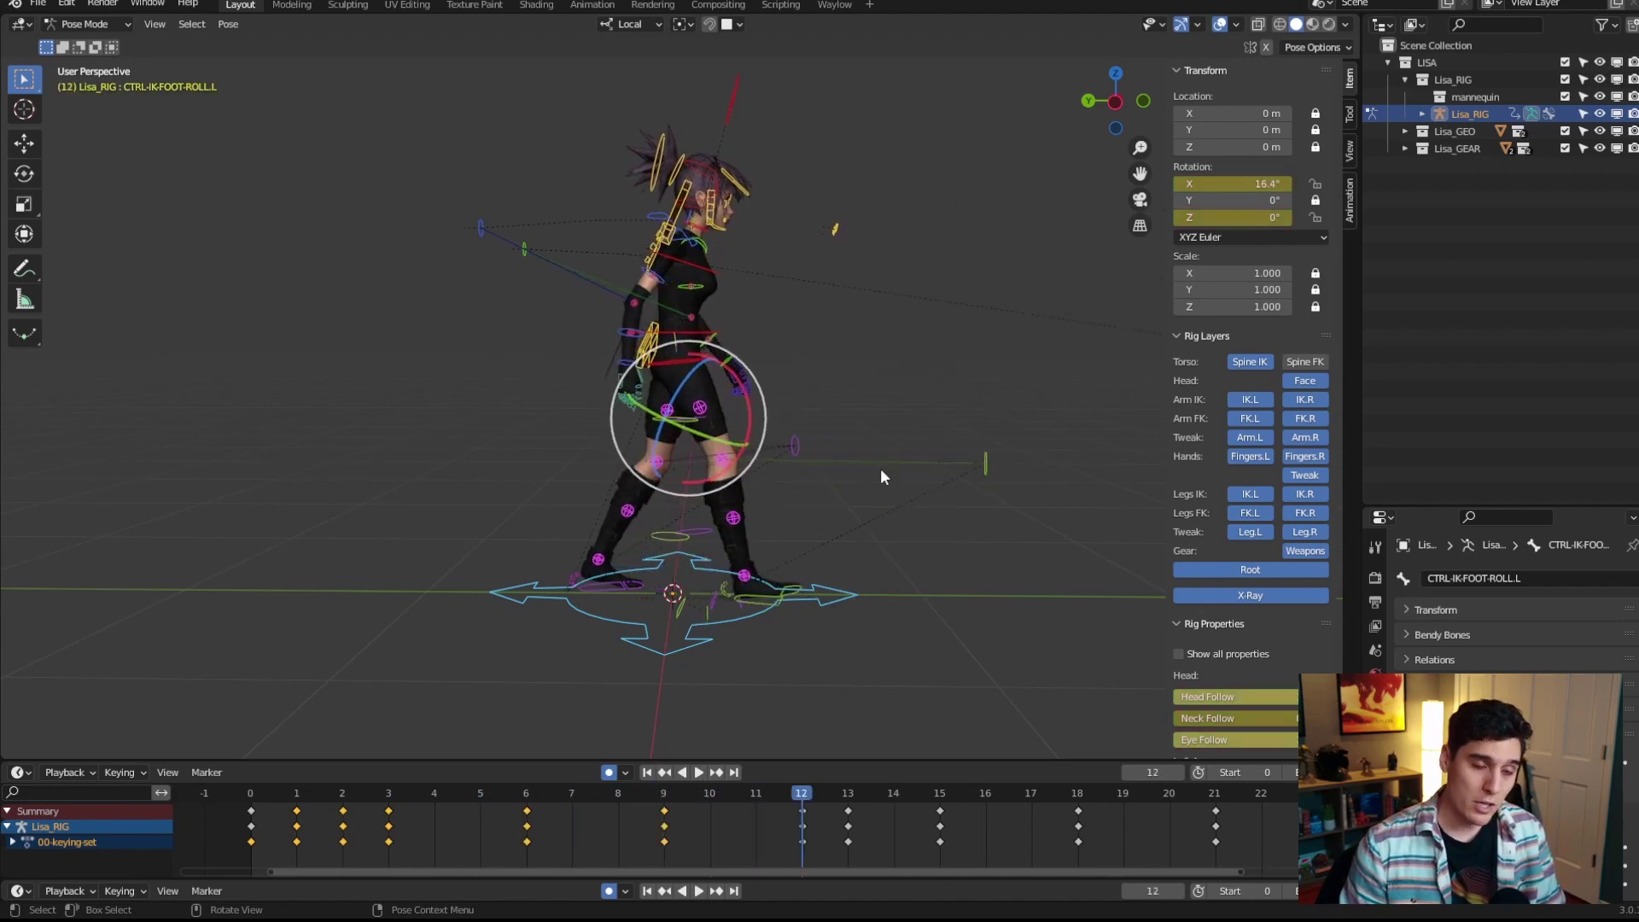
key(Left)
key(Left)
key(Left)
key(Left)
key(Left)
key(Left)
key(Left)
key(Left)
key(Left)
key(Left)
key(Left)
key(Right)
key(Right)
key(Right)
key(Right)
key(Left)
key(Left)
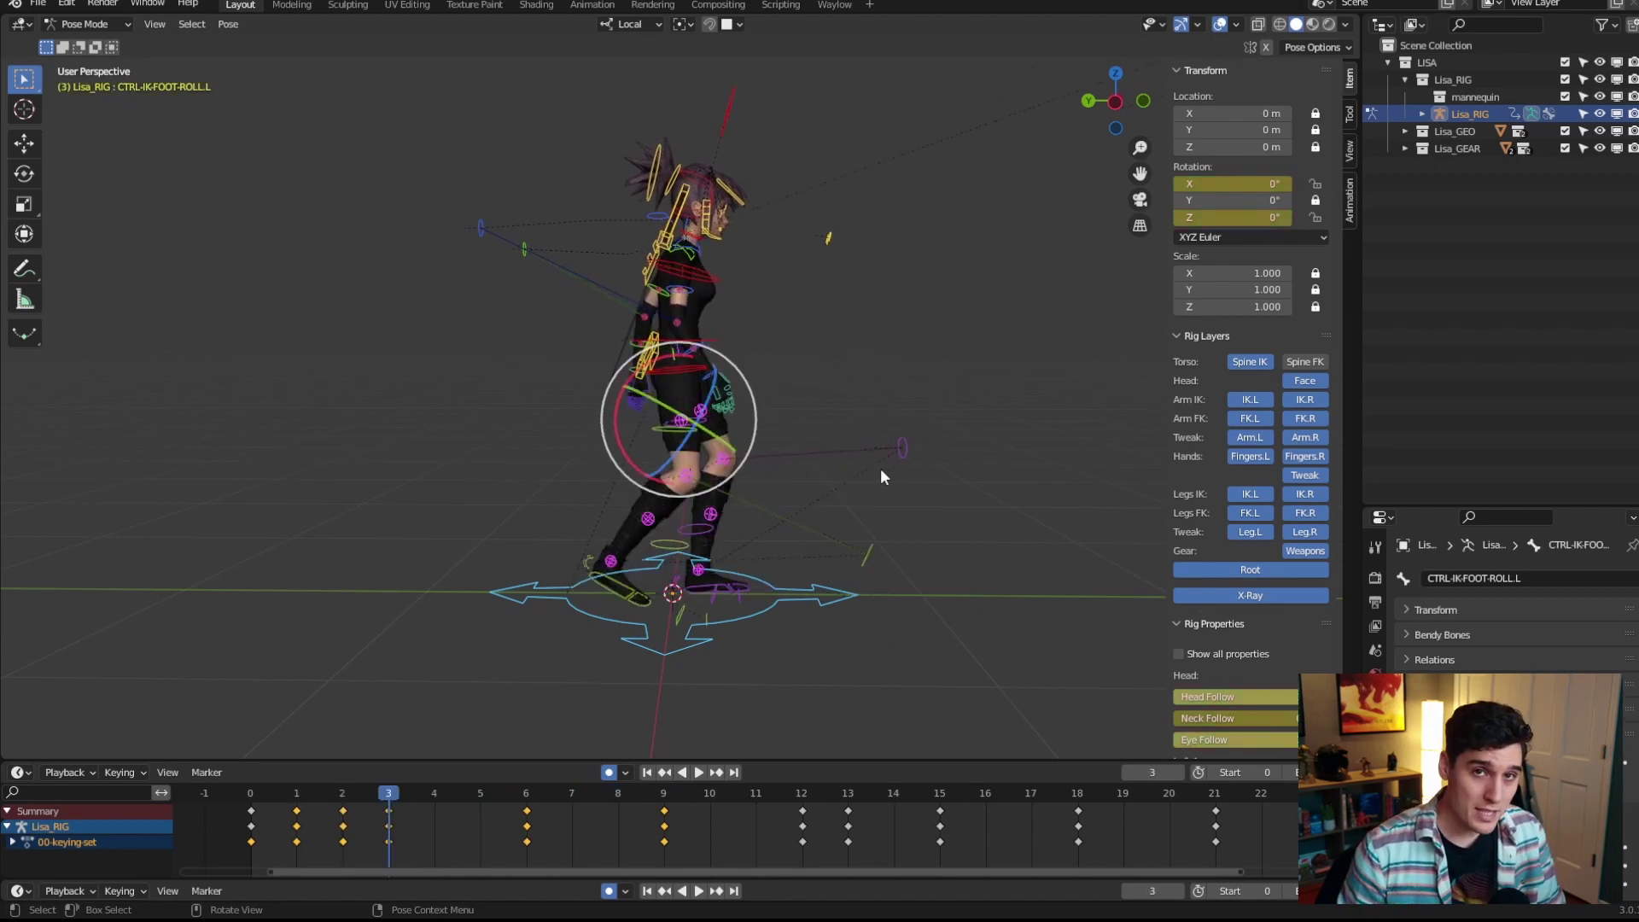
key(Right)
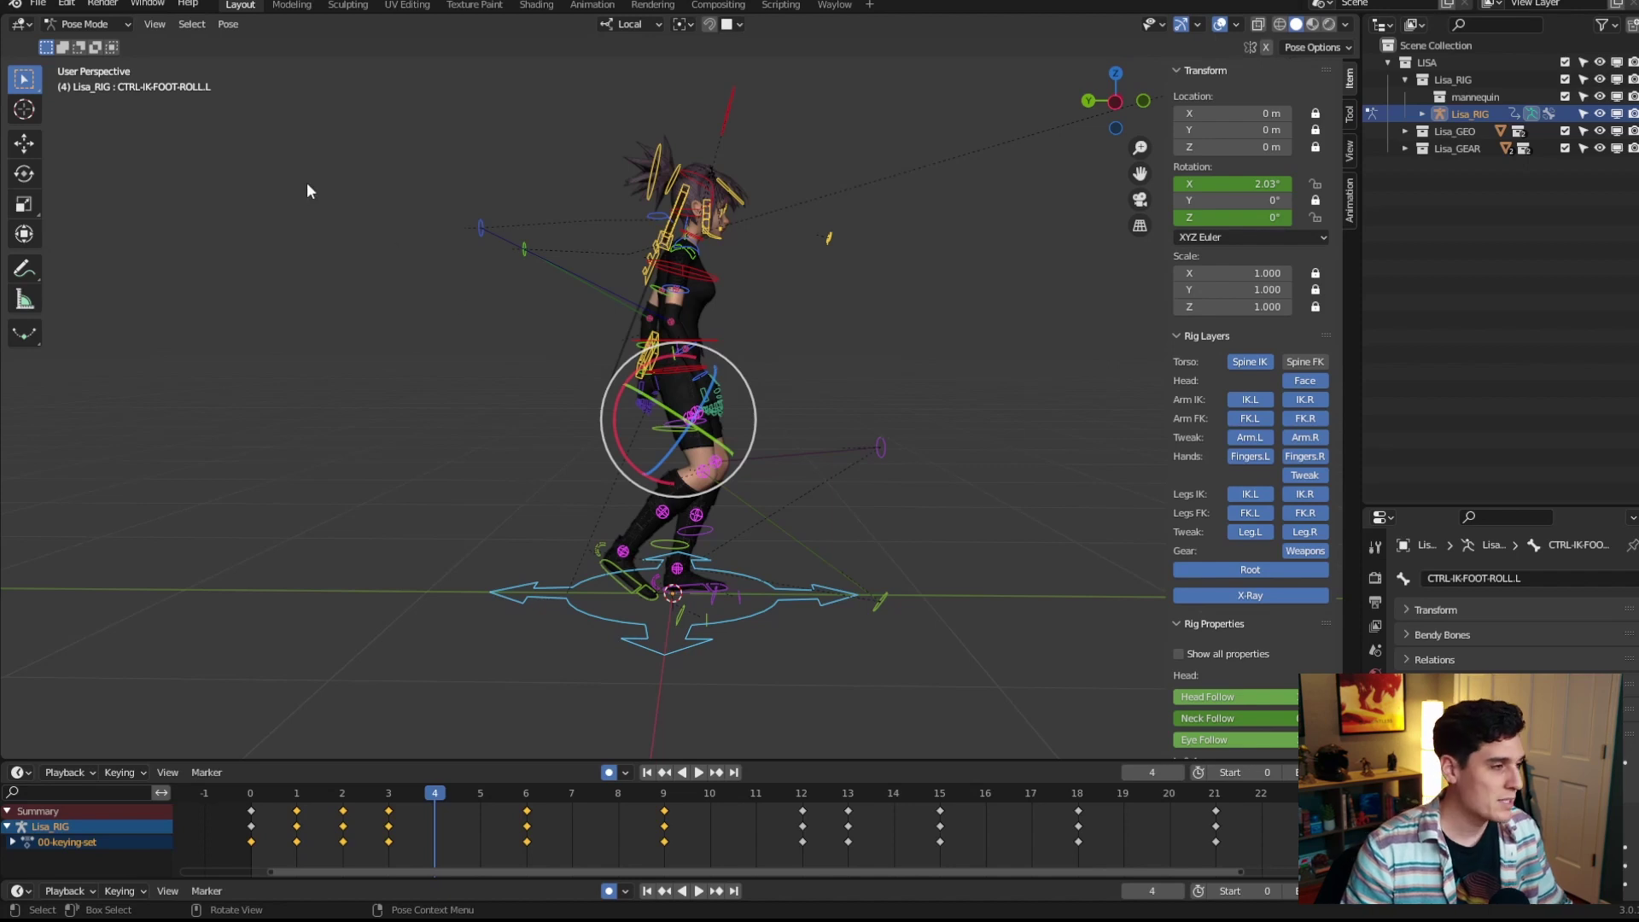
Search the keymap preferences by key-binding for "Up arrow" and rebind the Frames command Jump to Keyframe to 2
click(67, 7)
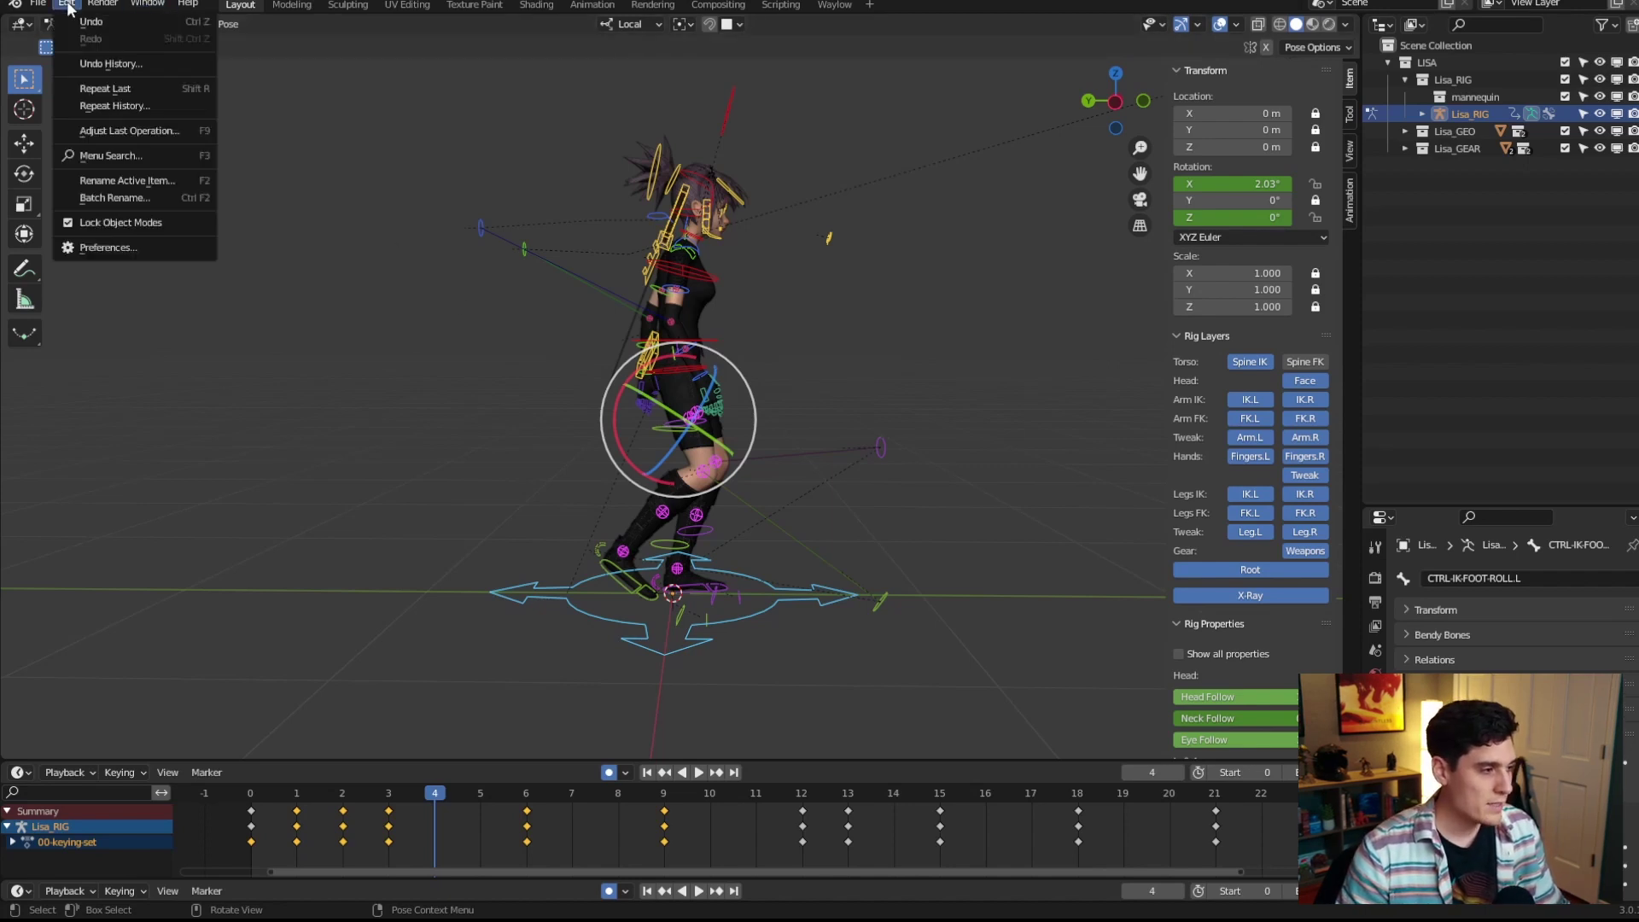
click(141, 247)
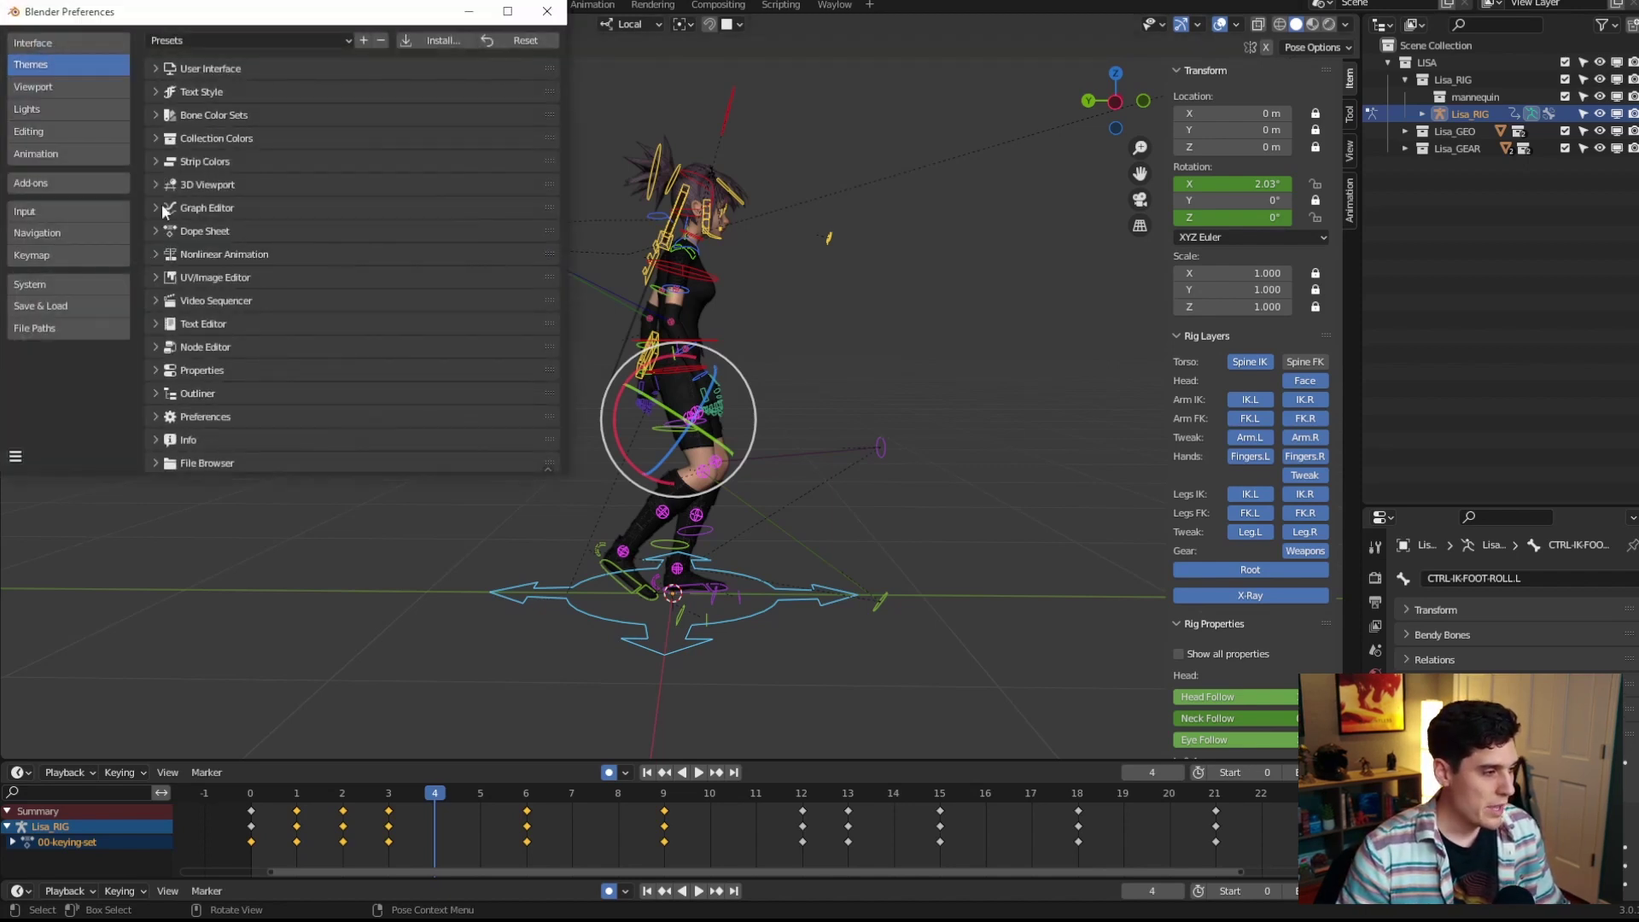
click(80, 256)
click(467, 94)
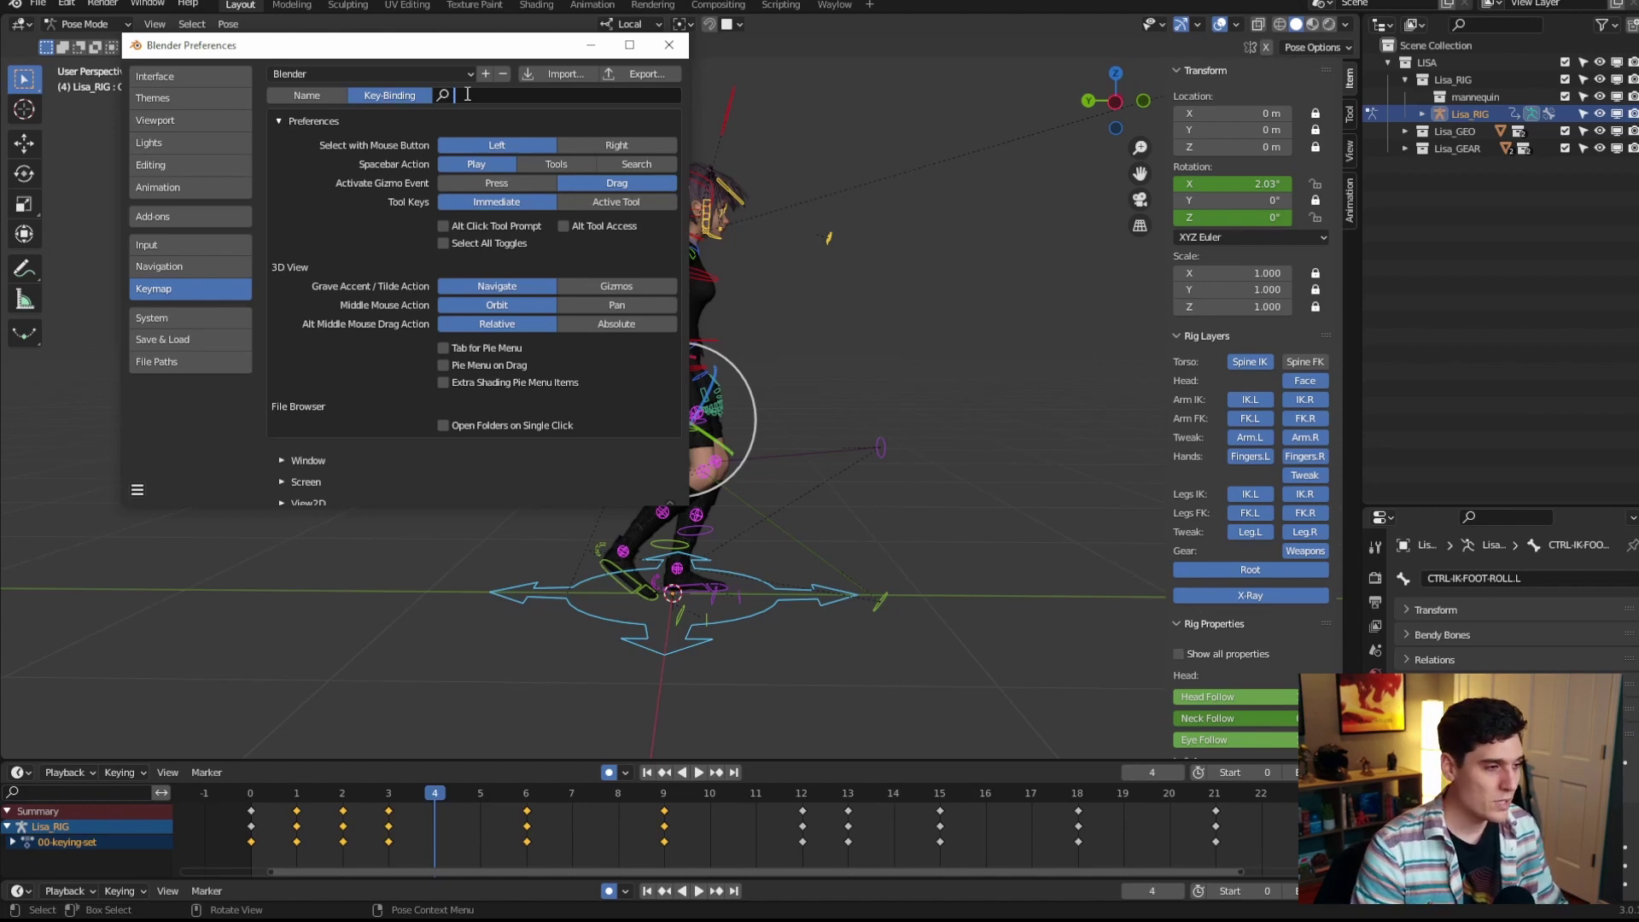
text(Uparrow)
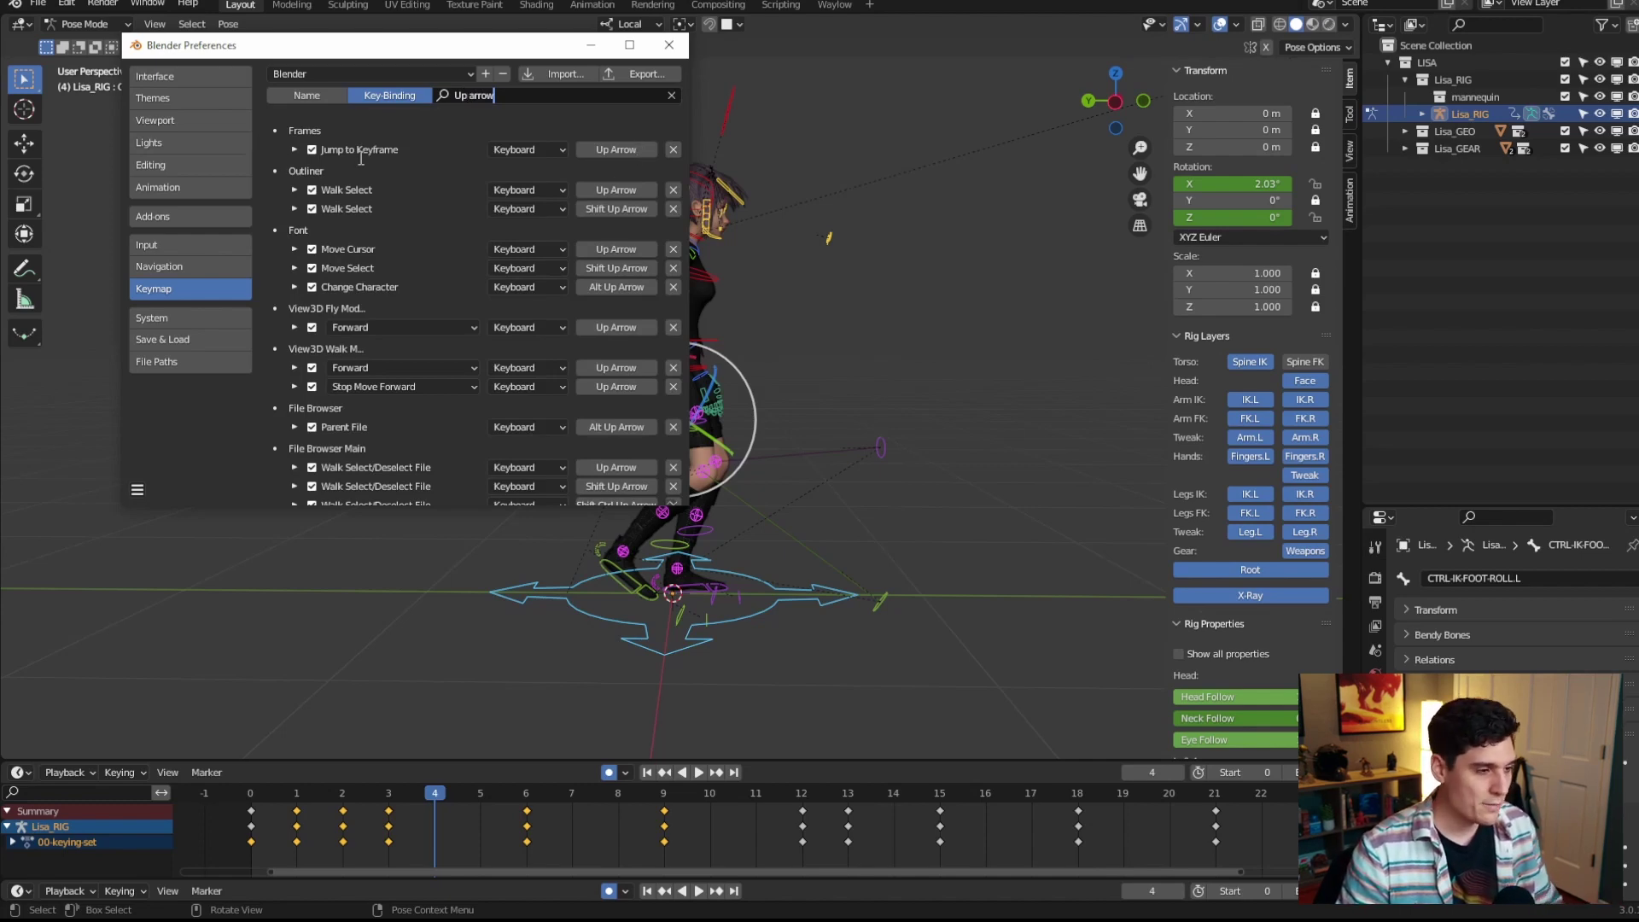
click(623, 151)
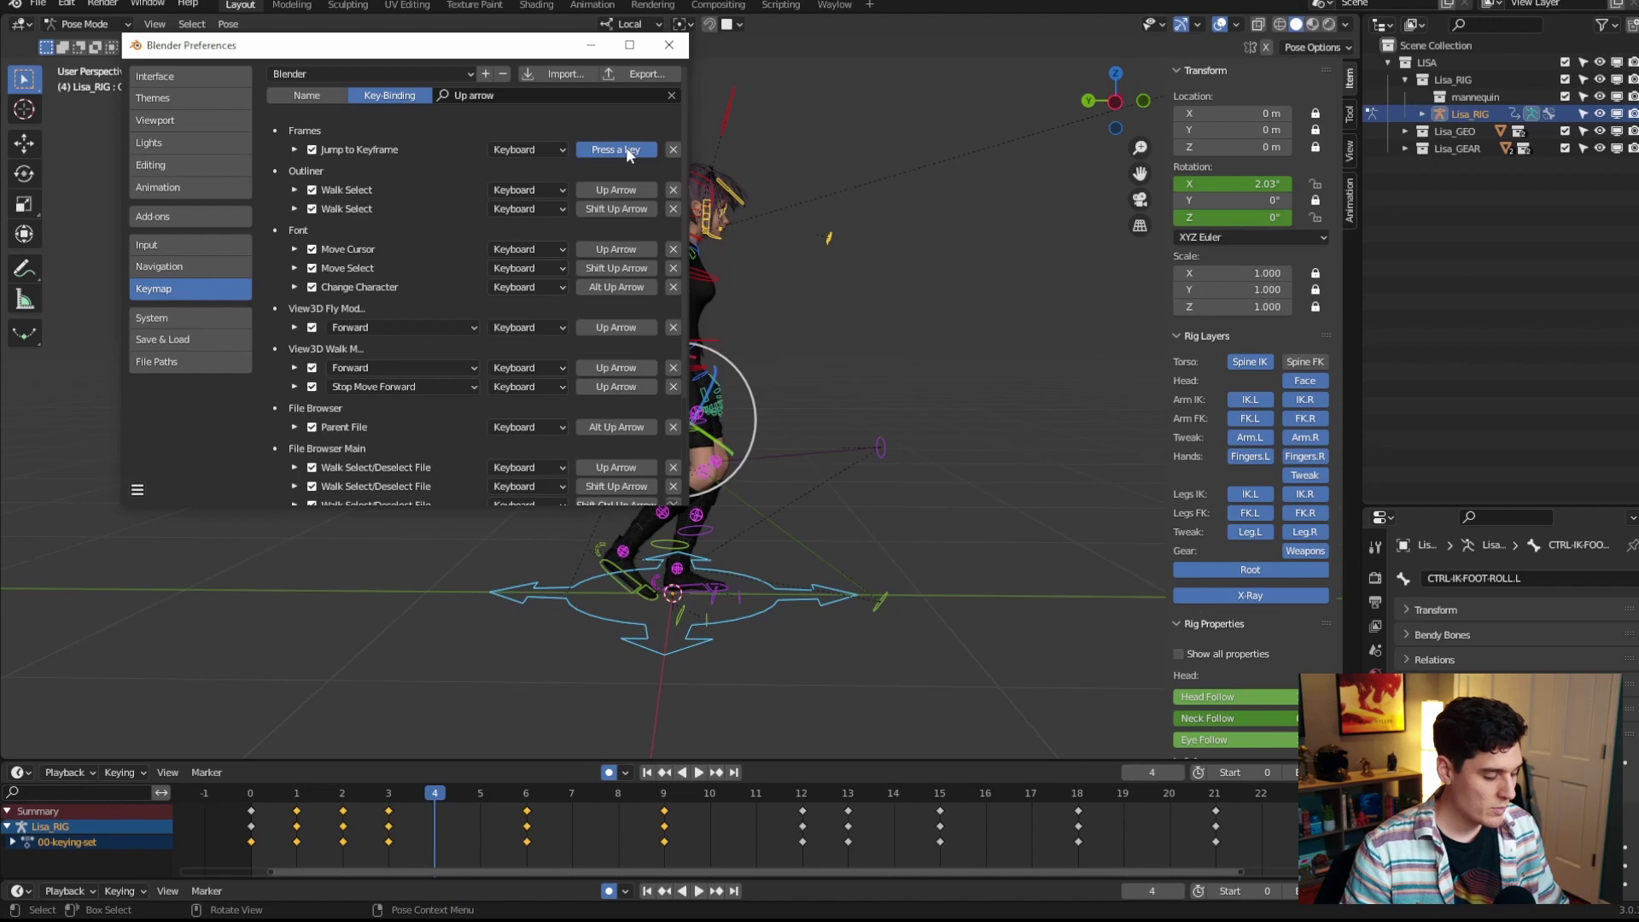
key(period)
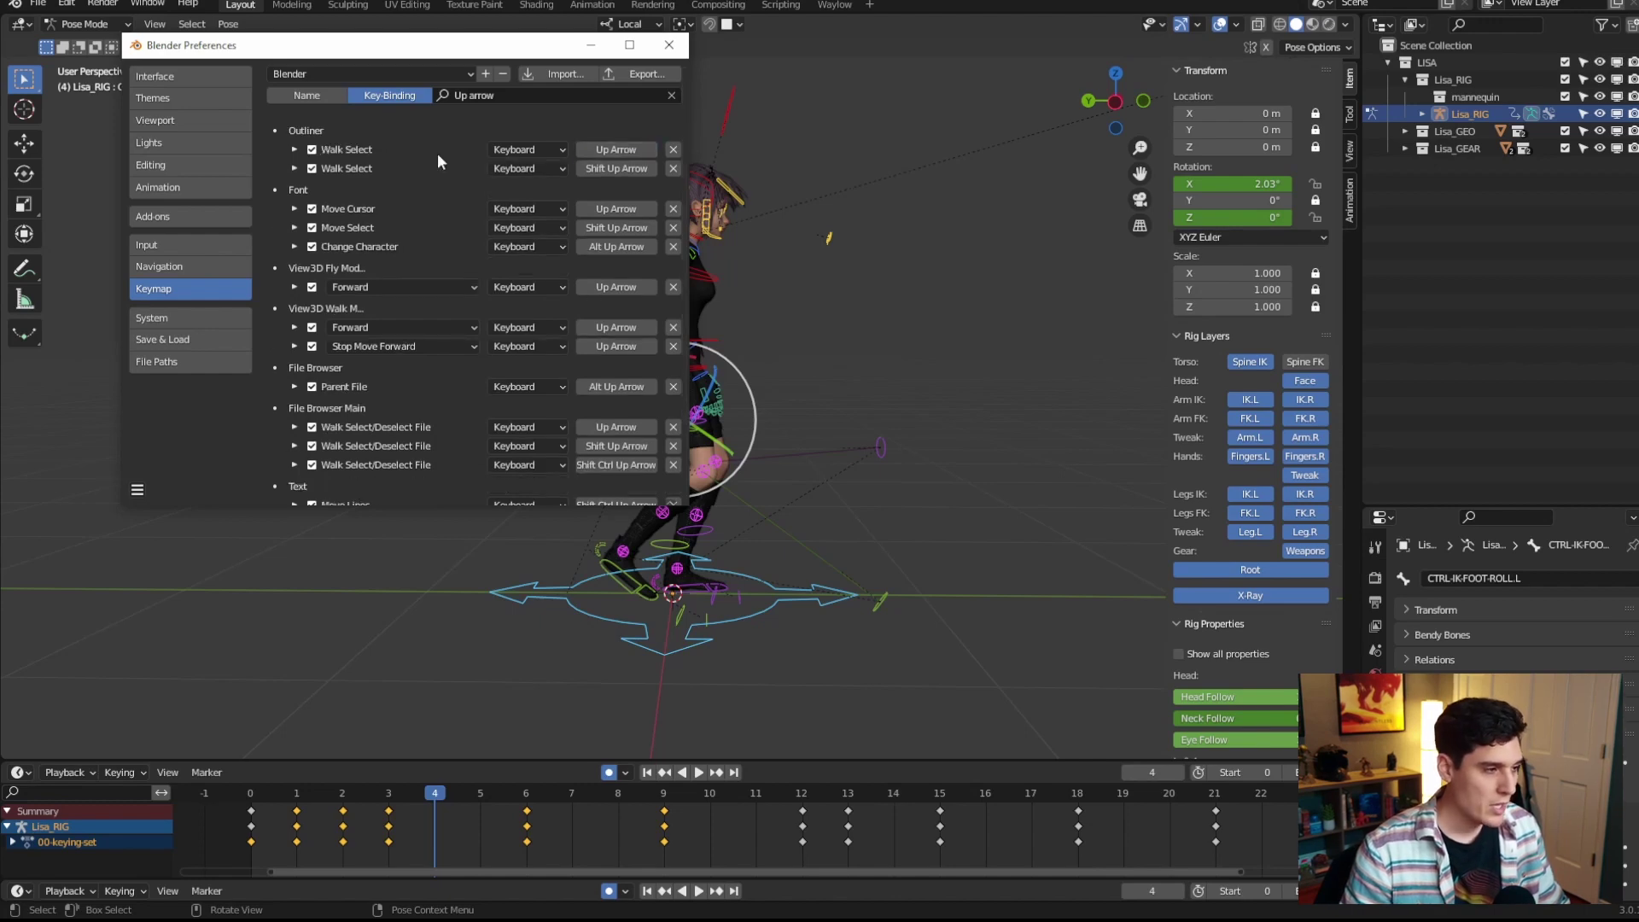
Search the key bindings for "down arrow" and rebind the Frames command Jump to Keyframe to 1
click(517, 94)
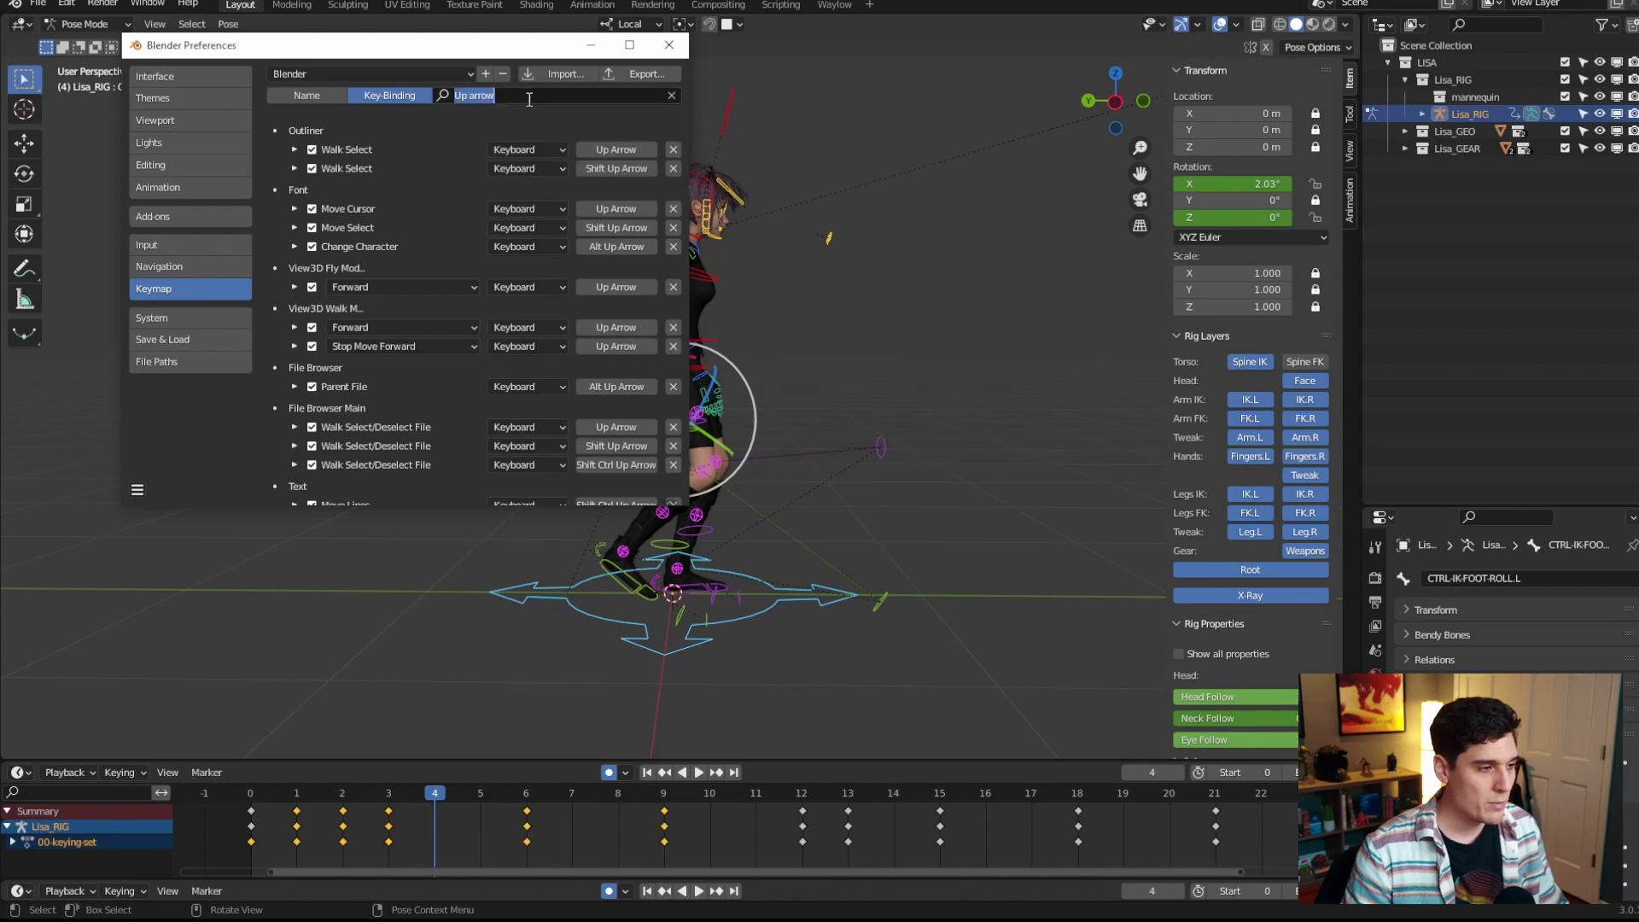
text(down arrow)
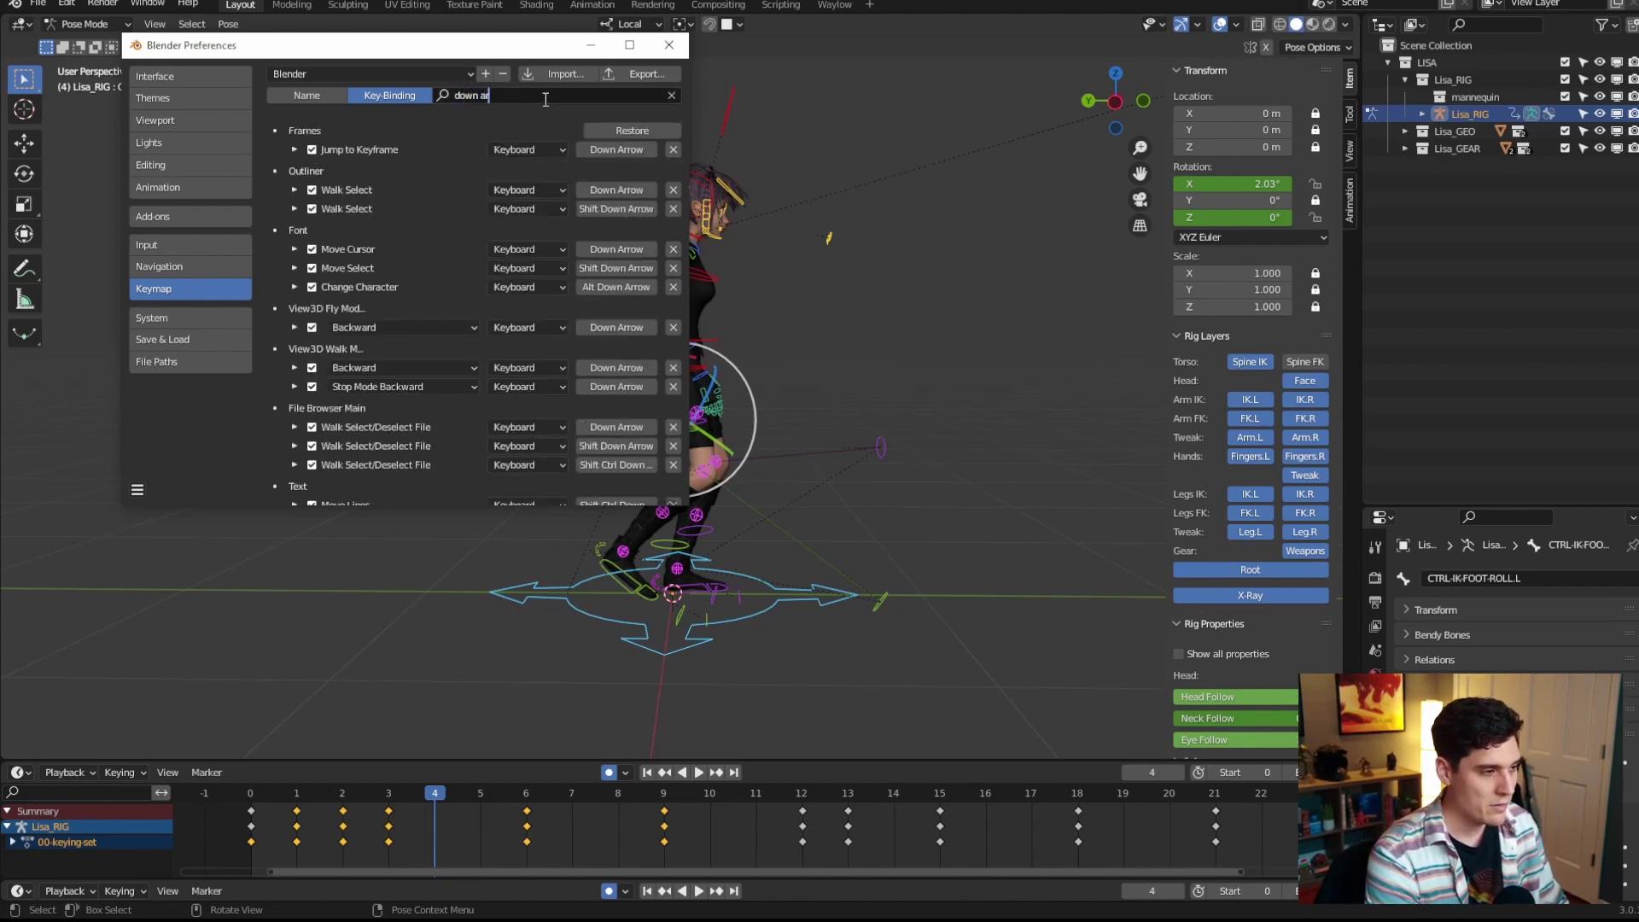
key(Return)
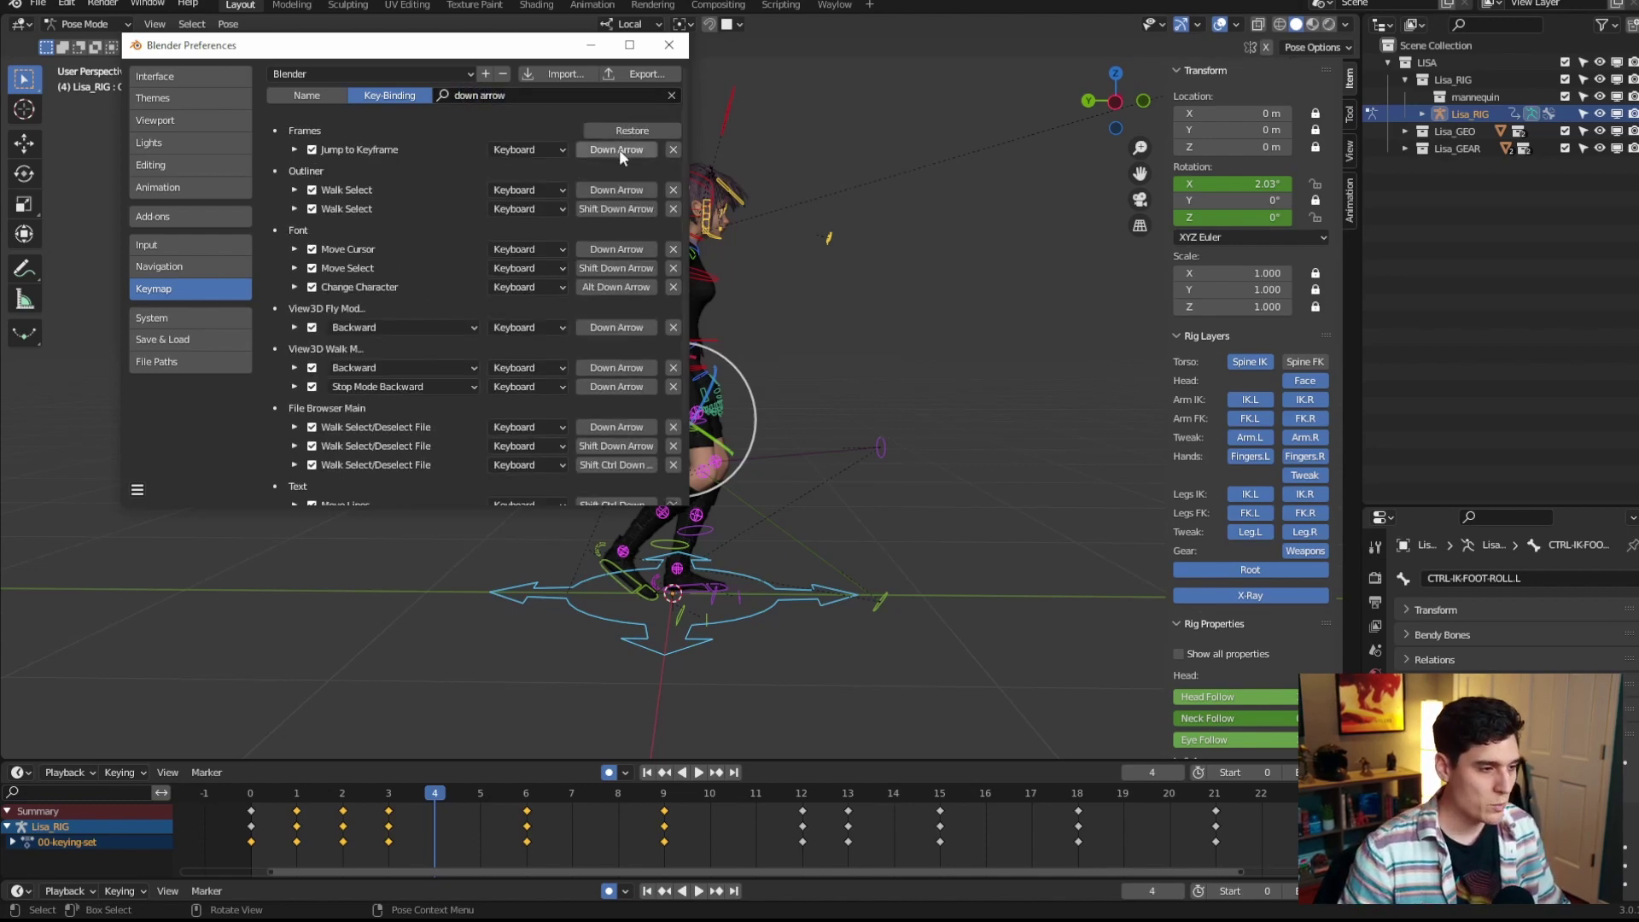
scroll(620, 150, down, 1)
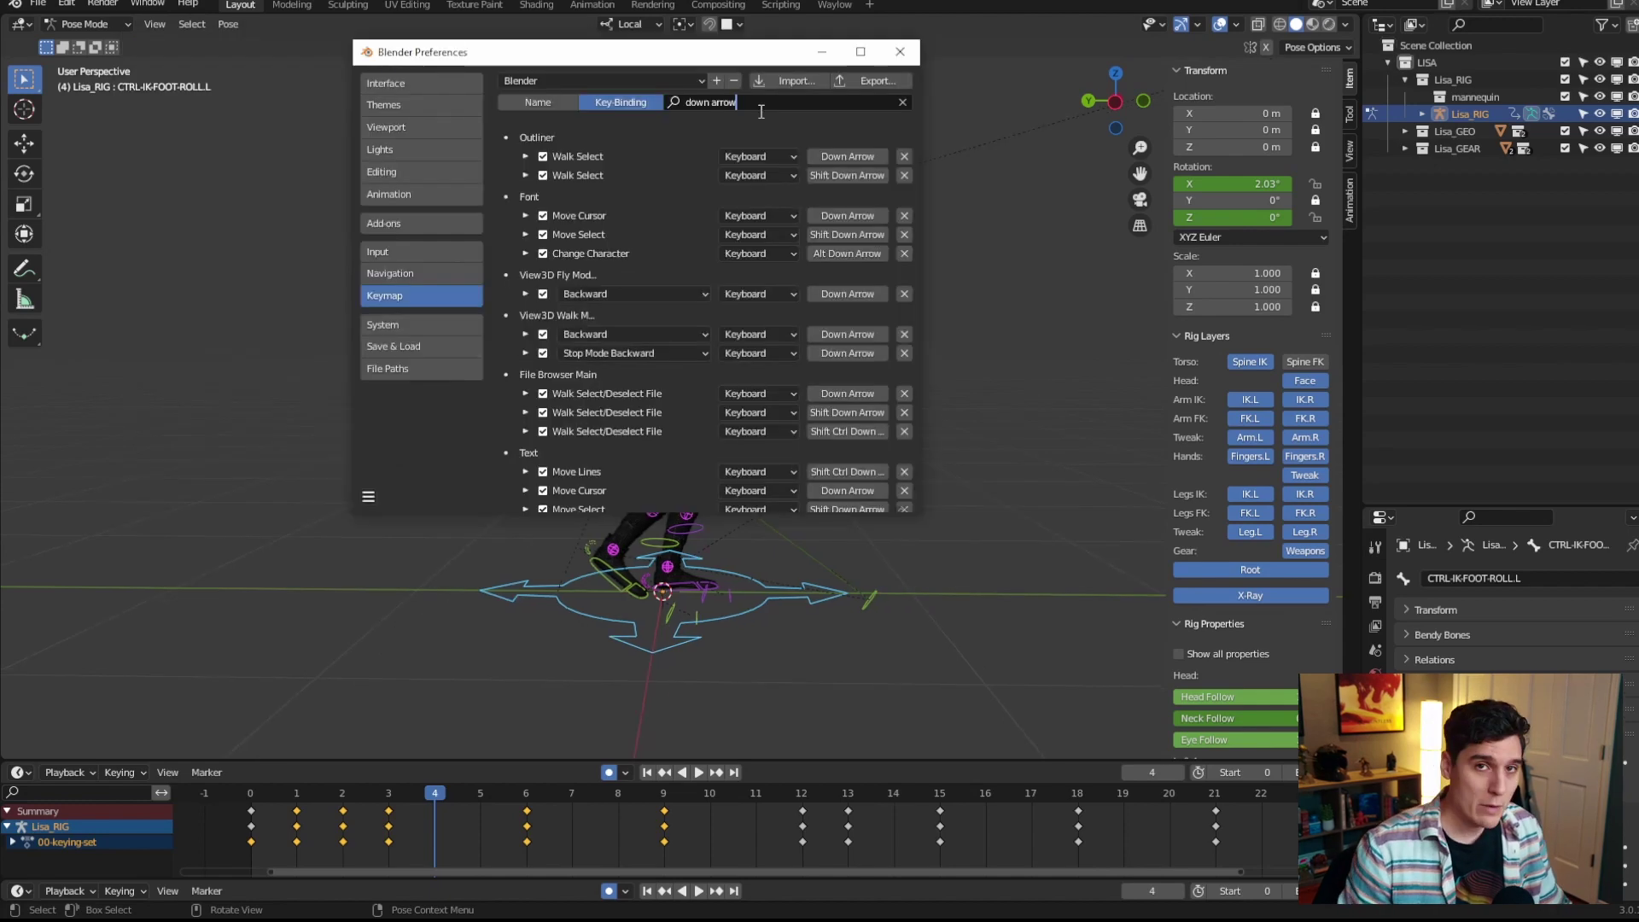
Minimize the preferences and test the new keyframe-jump bindings on the posed rig
click(822, 51)
key(h)
key(h)
key(h)
key(h)
key(h)
key(h)
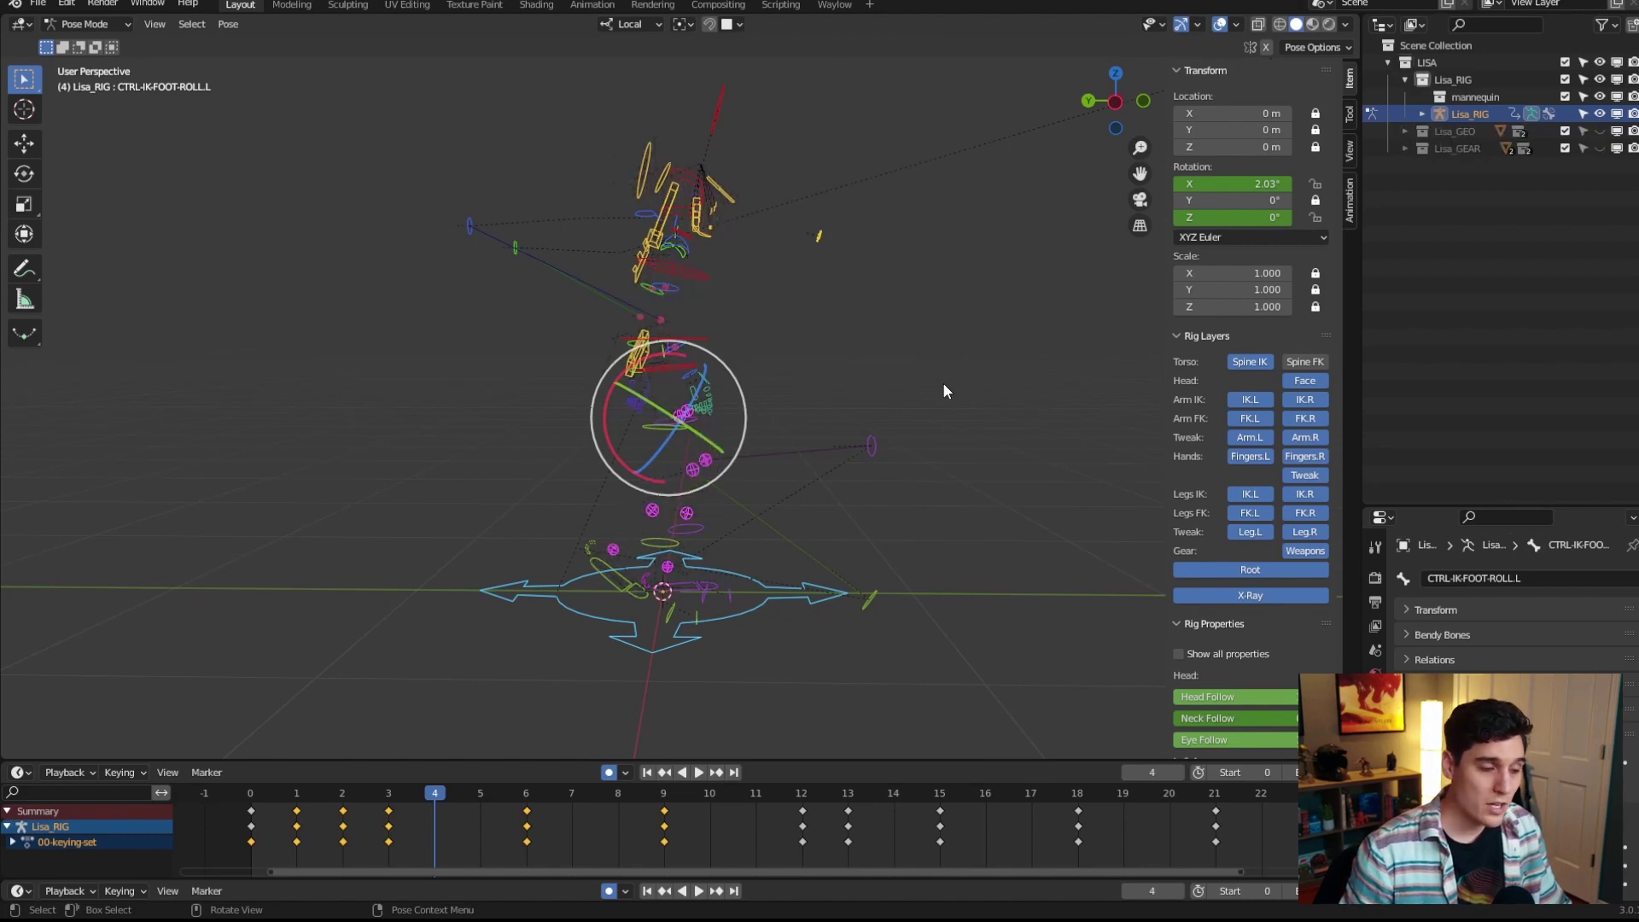
key(Down)
key(Down)
key(Down)
key(Down)
key(h)
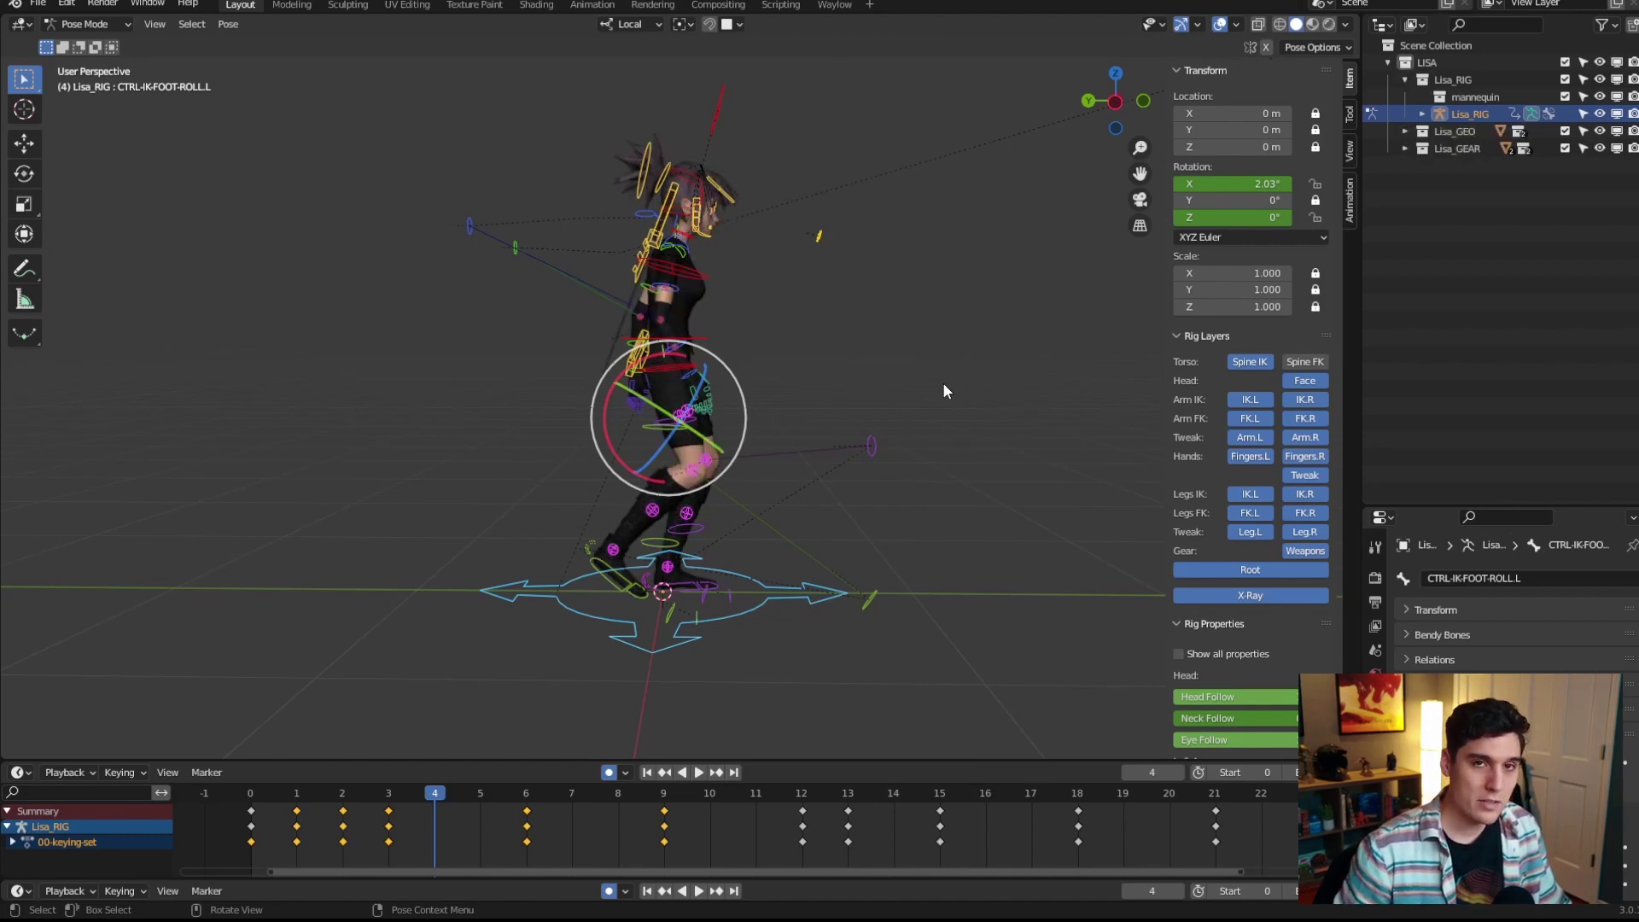
key(h)
key(h)
key(h)
key(h)
key(h)
key(h)
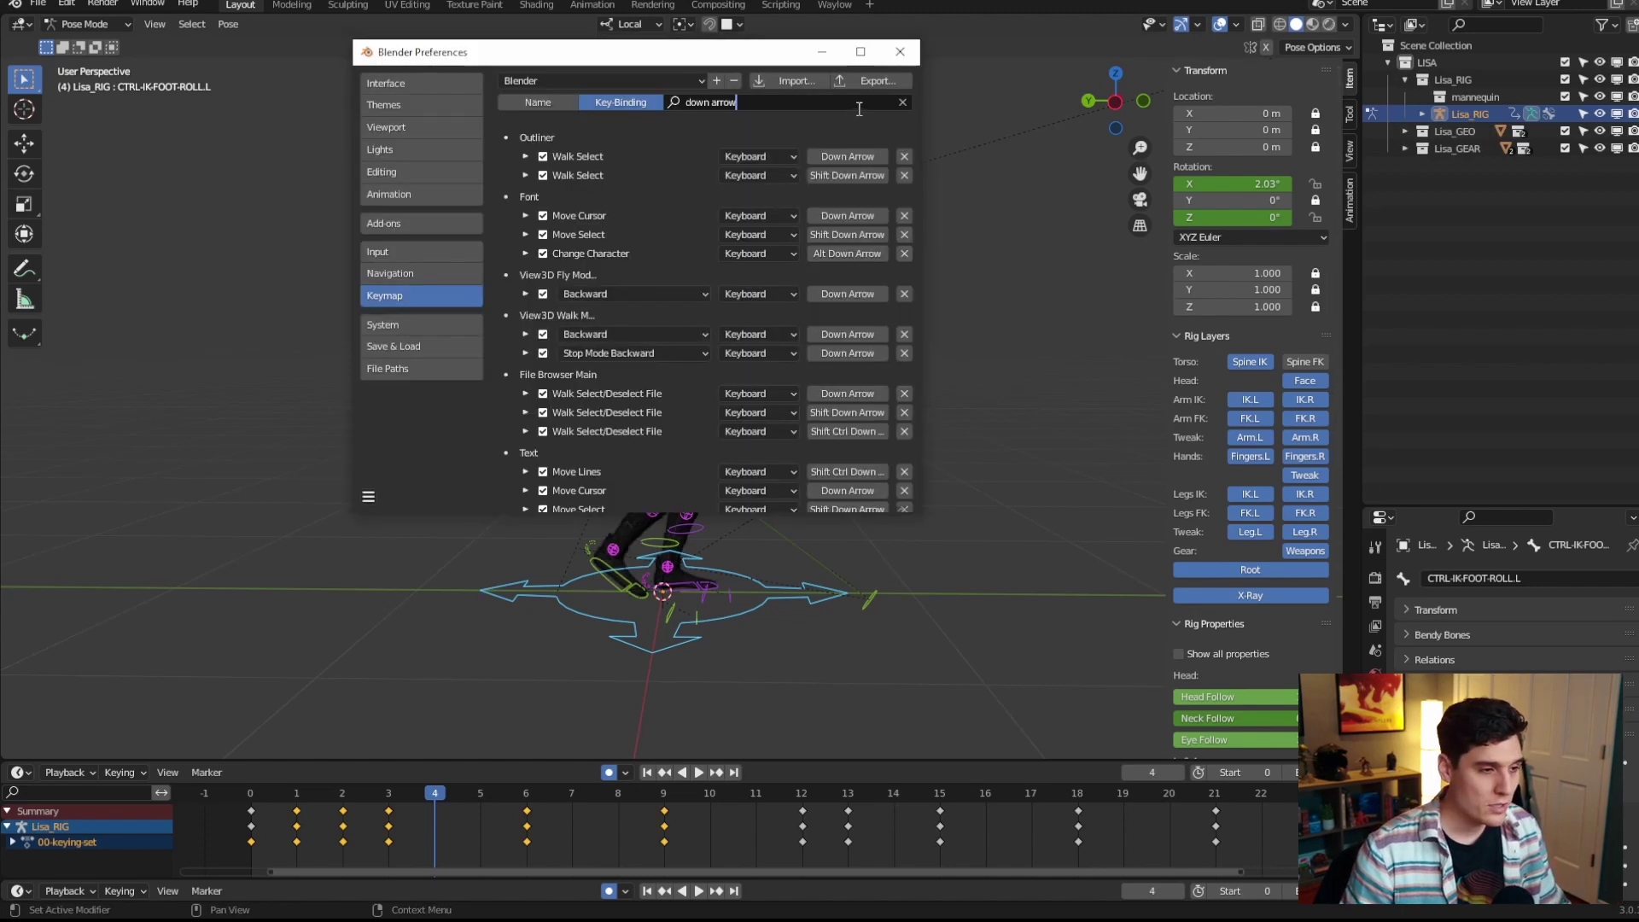
Search the key bindings for 2 and disable the Grease Pencil Select Mode Toggle and the Pose Hide Collection entries
key(ctrl+a)
key(BackSpace)
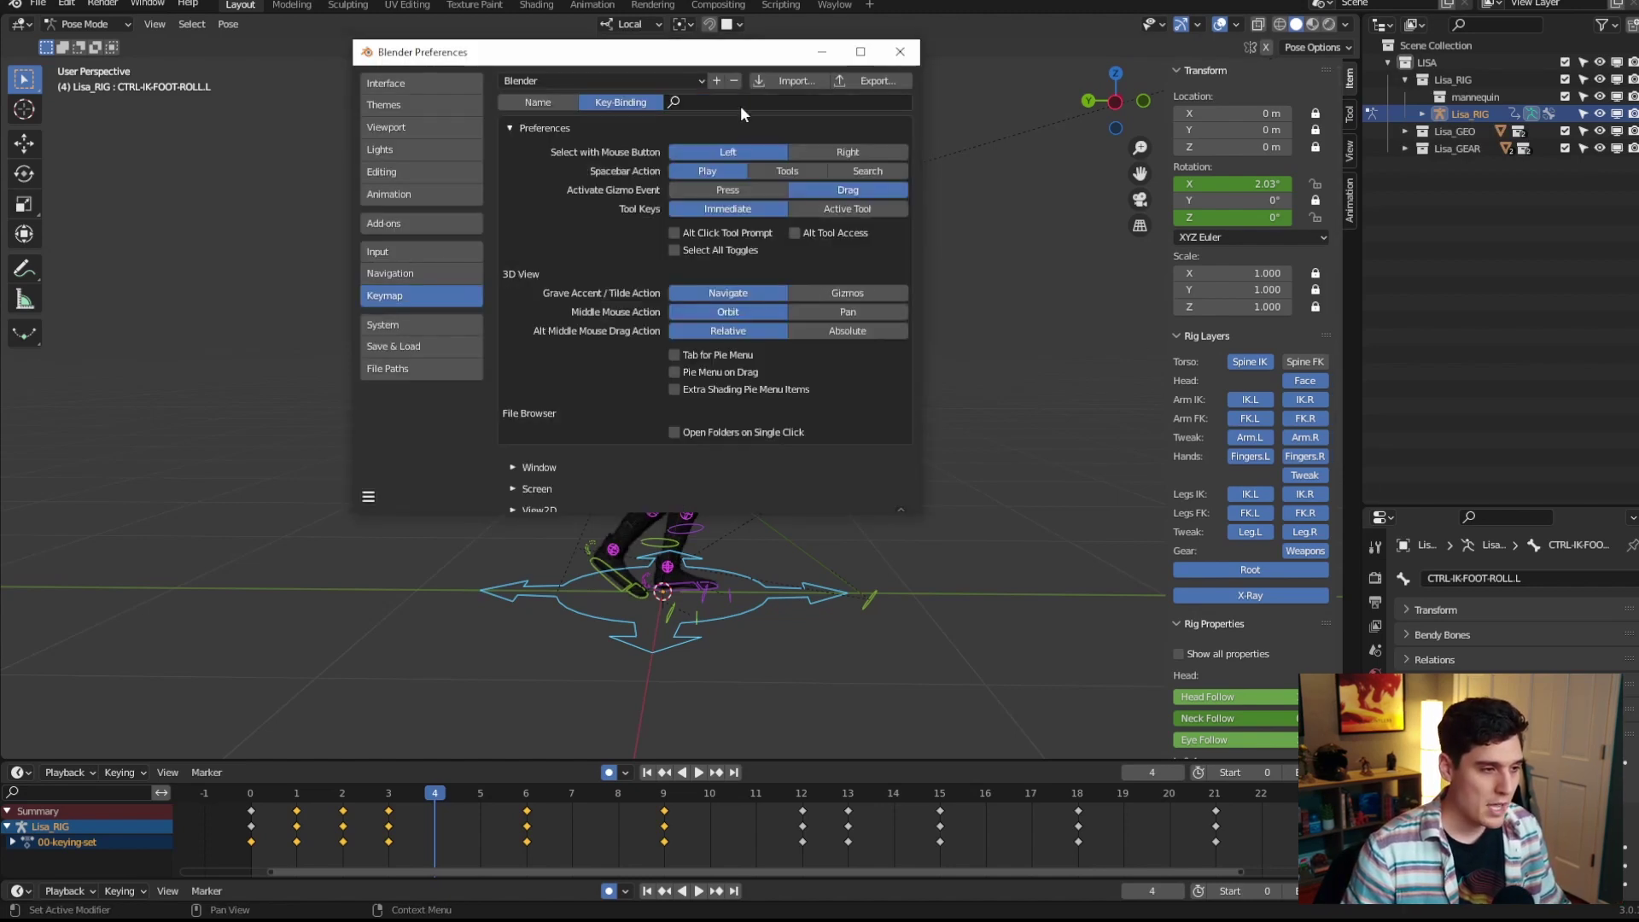
text(2)
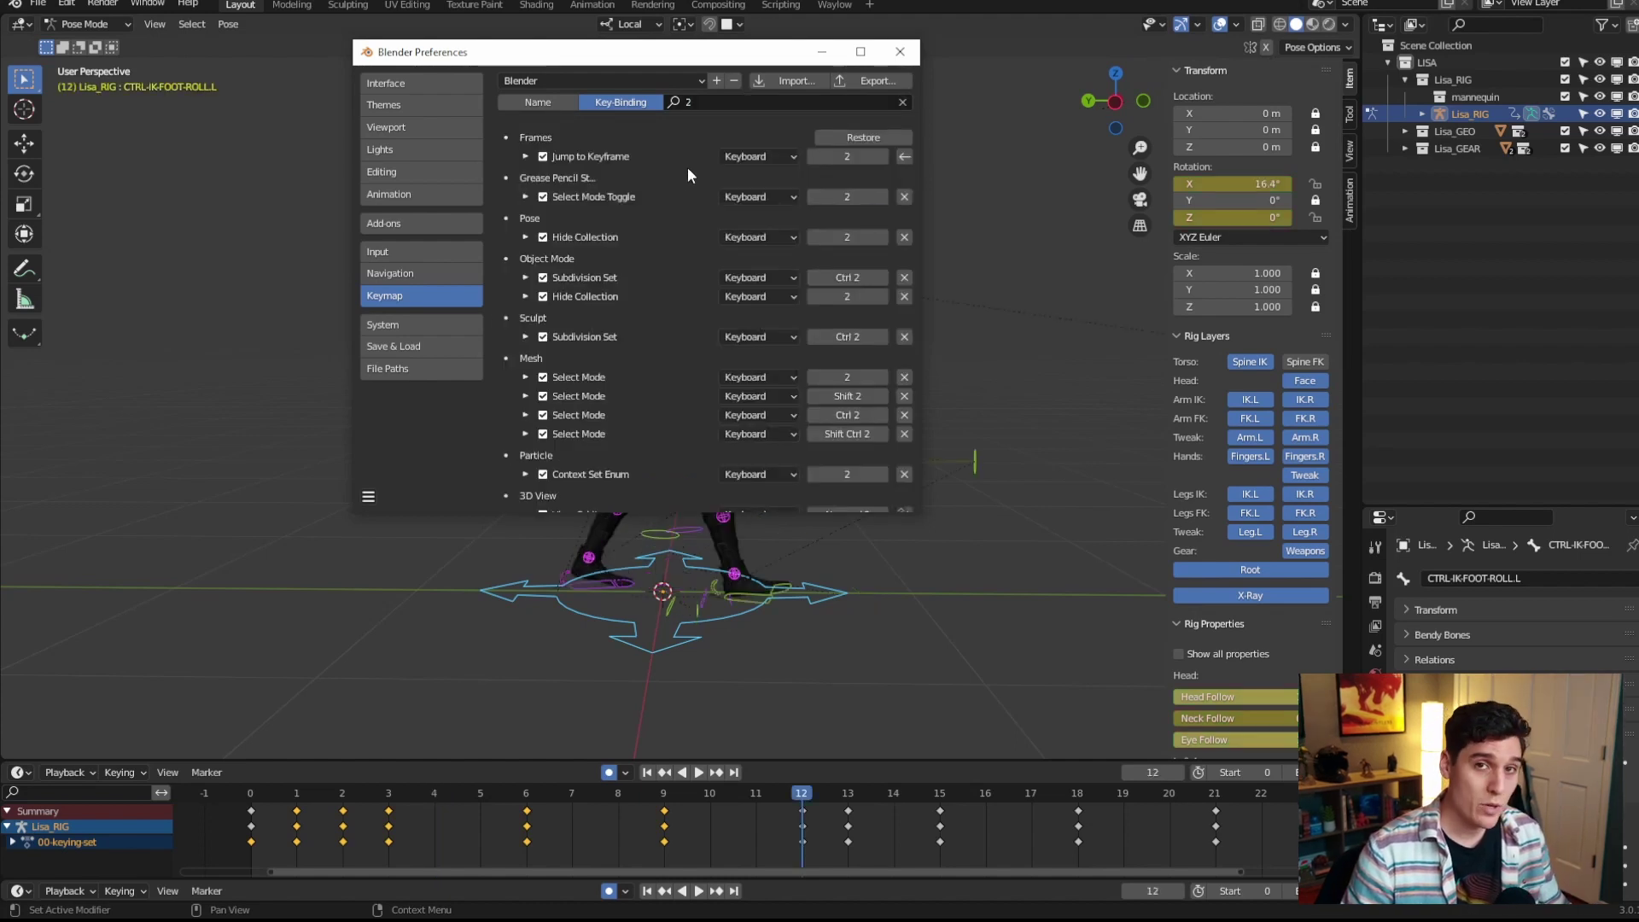
click(544, 197)
click(543, 238)
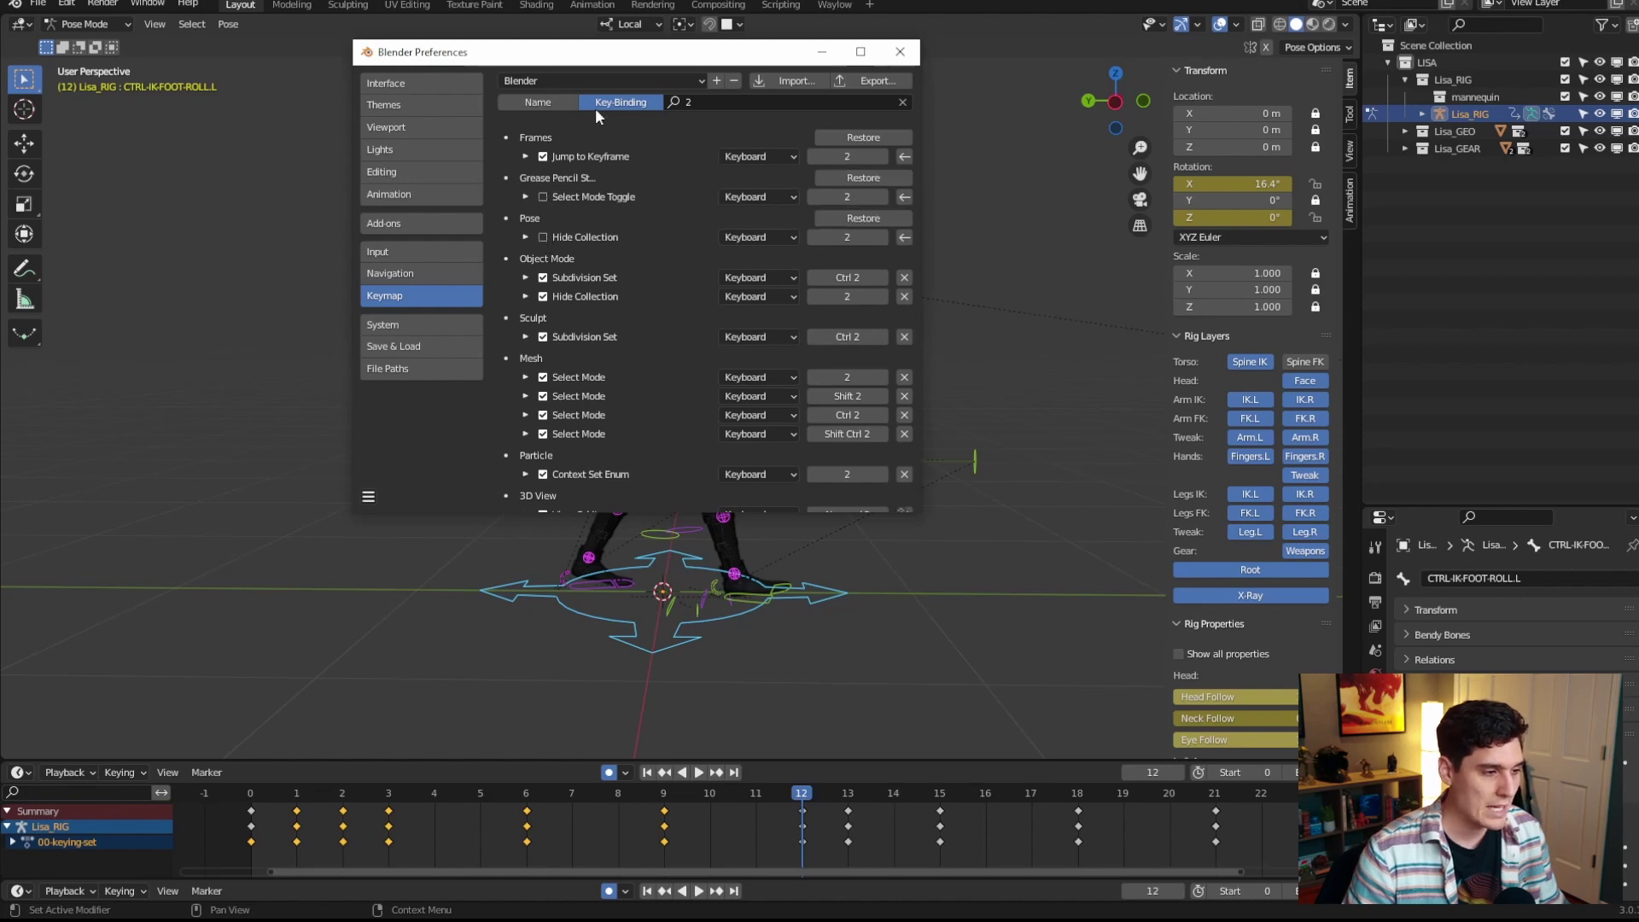
Minimize the preferences and test the 2 binding by jumping forward through the keyframes to frame 24
click(823, 52)
key(2)
key(2)
key(2)
key(2)
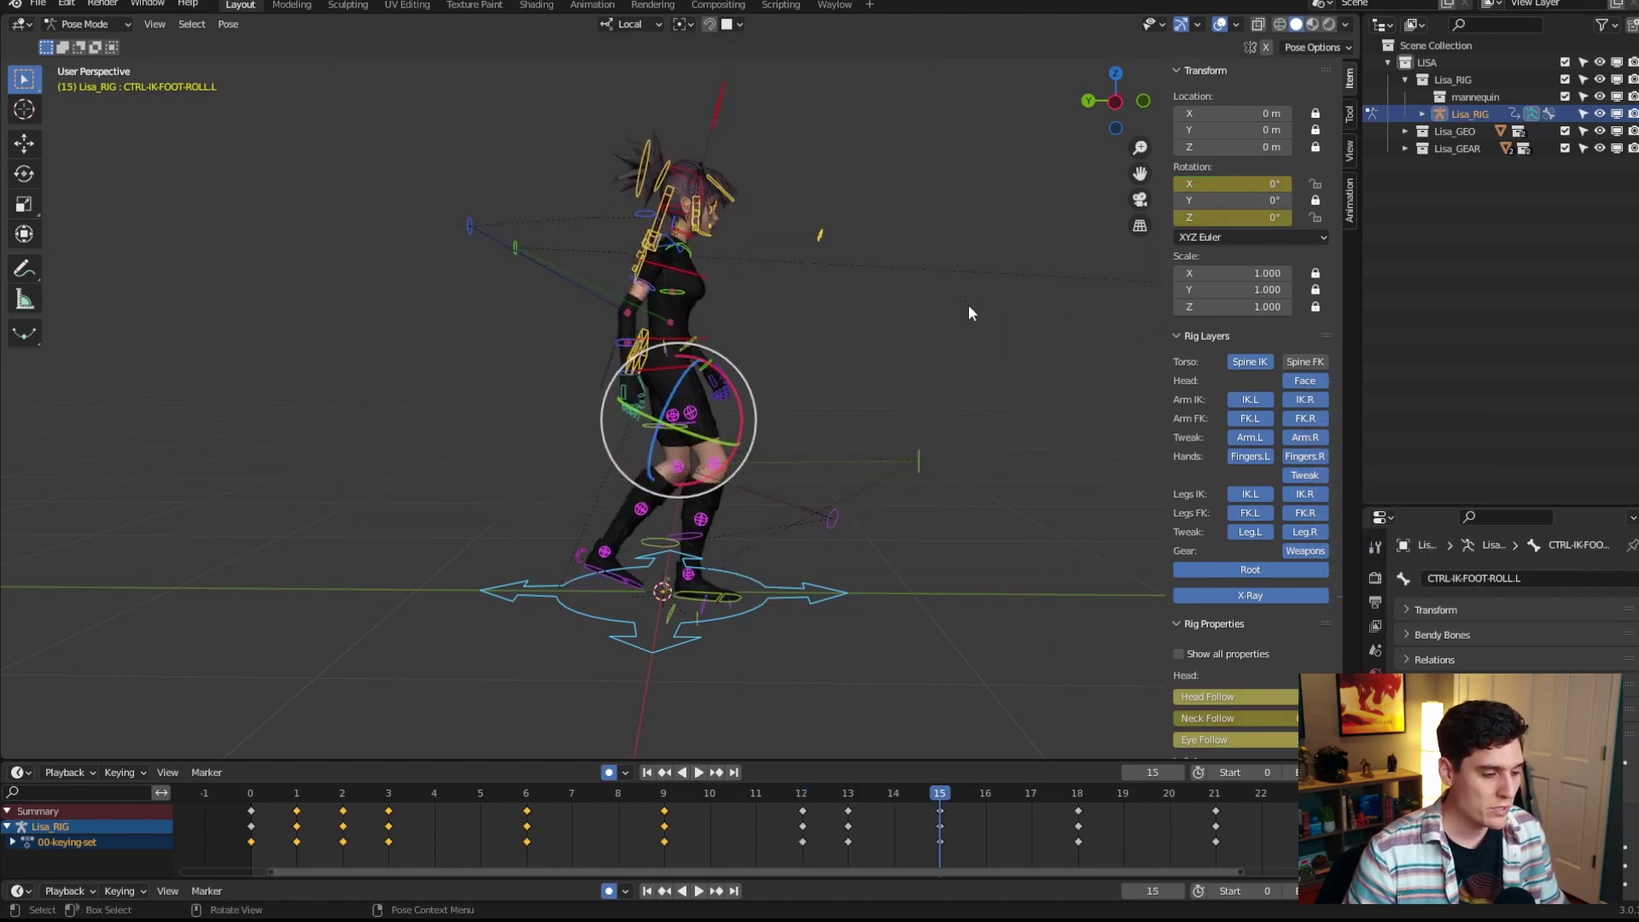
key(Up)
key(Up)
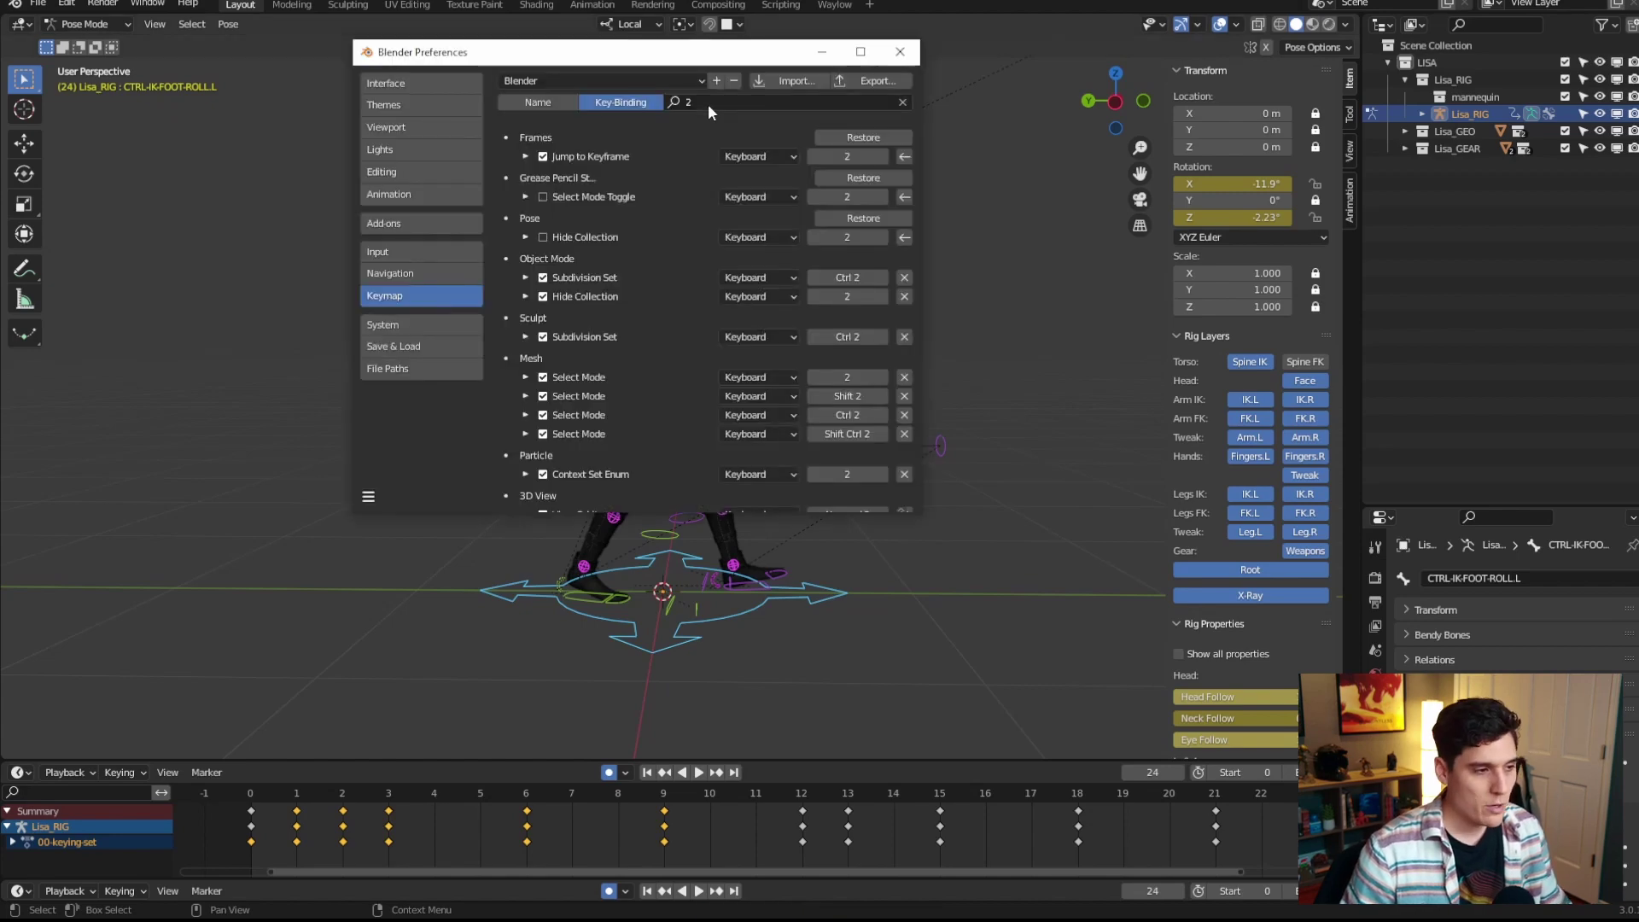
Search the key bindings for 1 and disable the Grease Pencil Select Mode Toggle and the Pose Hide Collection entries
click(712, 104)
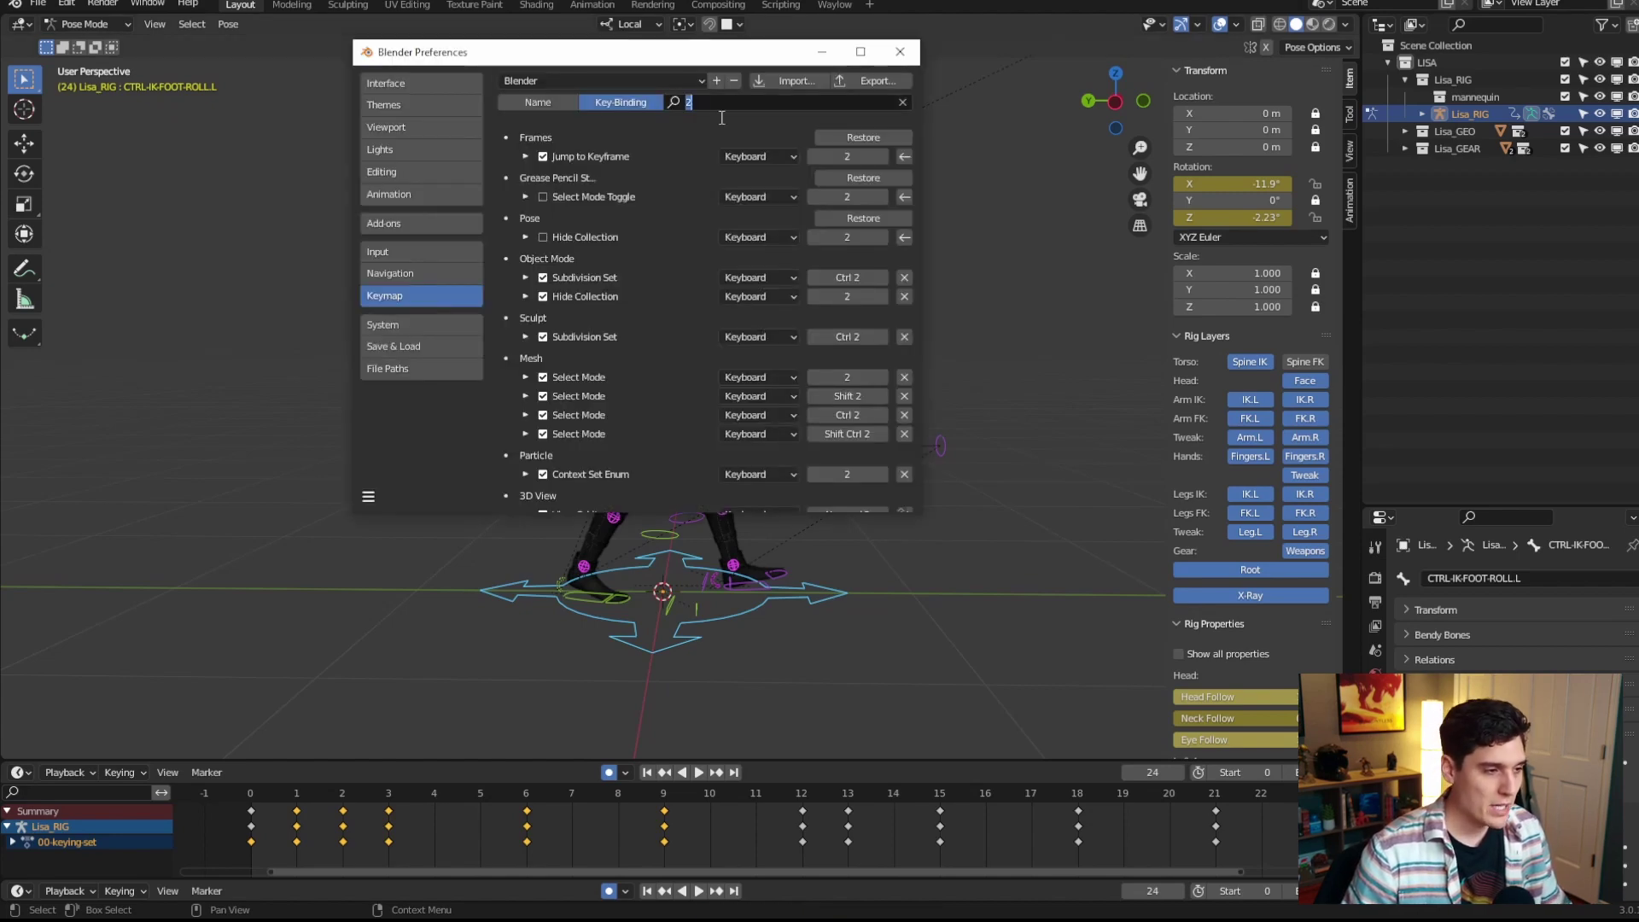
text(1)
key(Return)
click(544, 196)
click(542, 238)
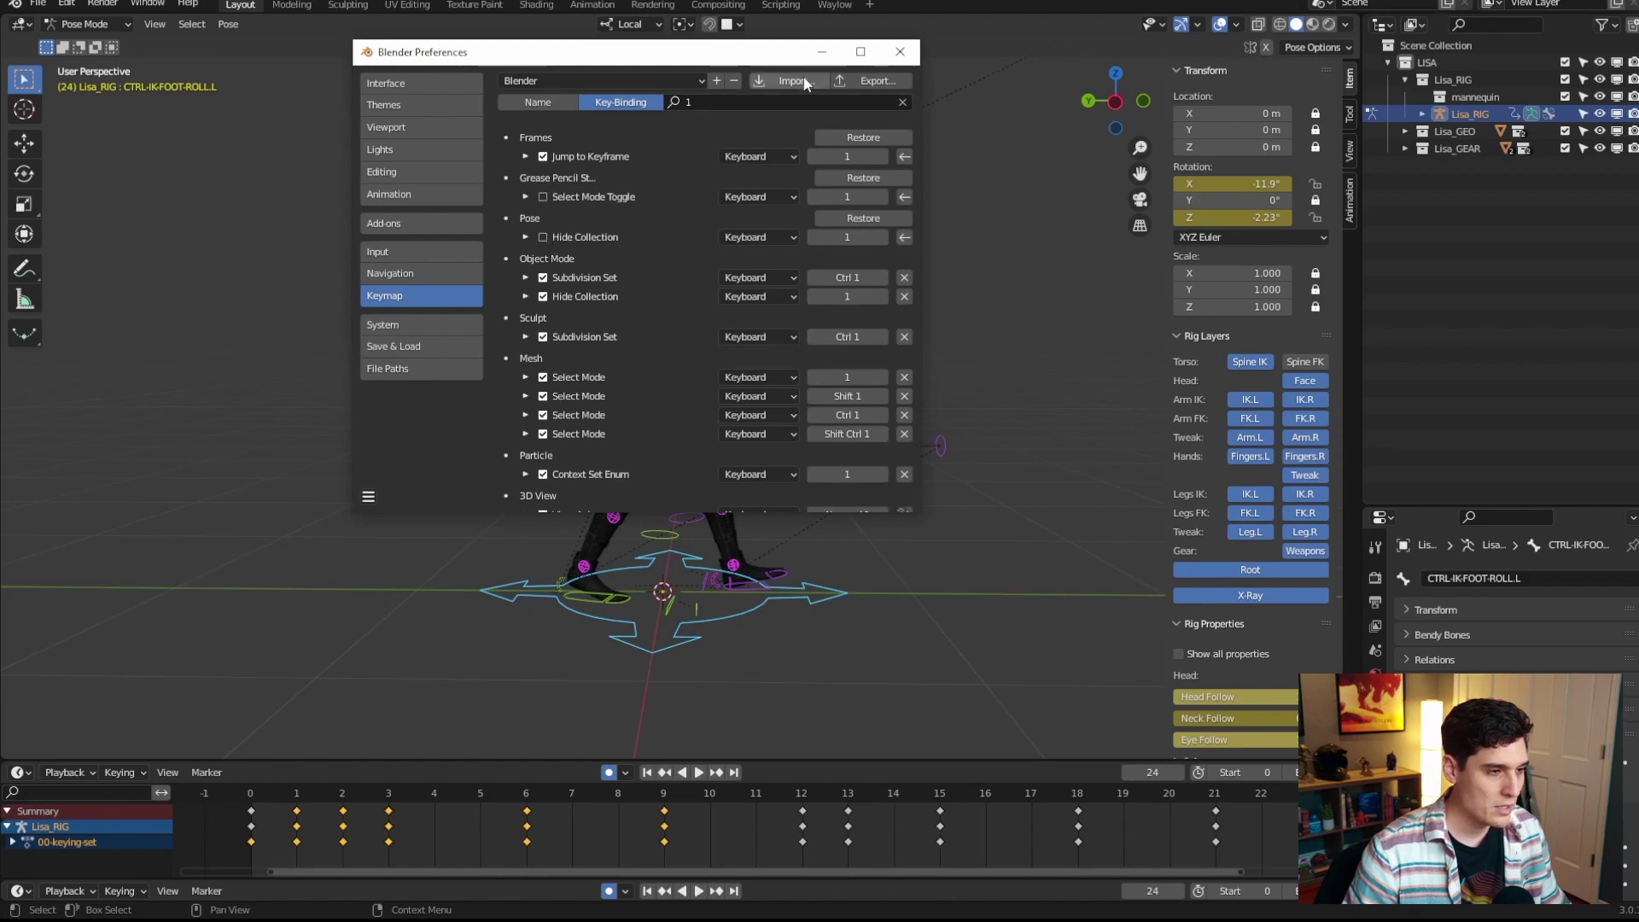
Test the 1 and 2 bindings by jumping backward and forward between the walk cycle's keyframes, ending on frame 9
key(1)
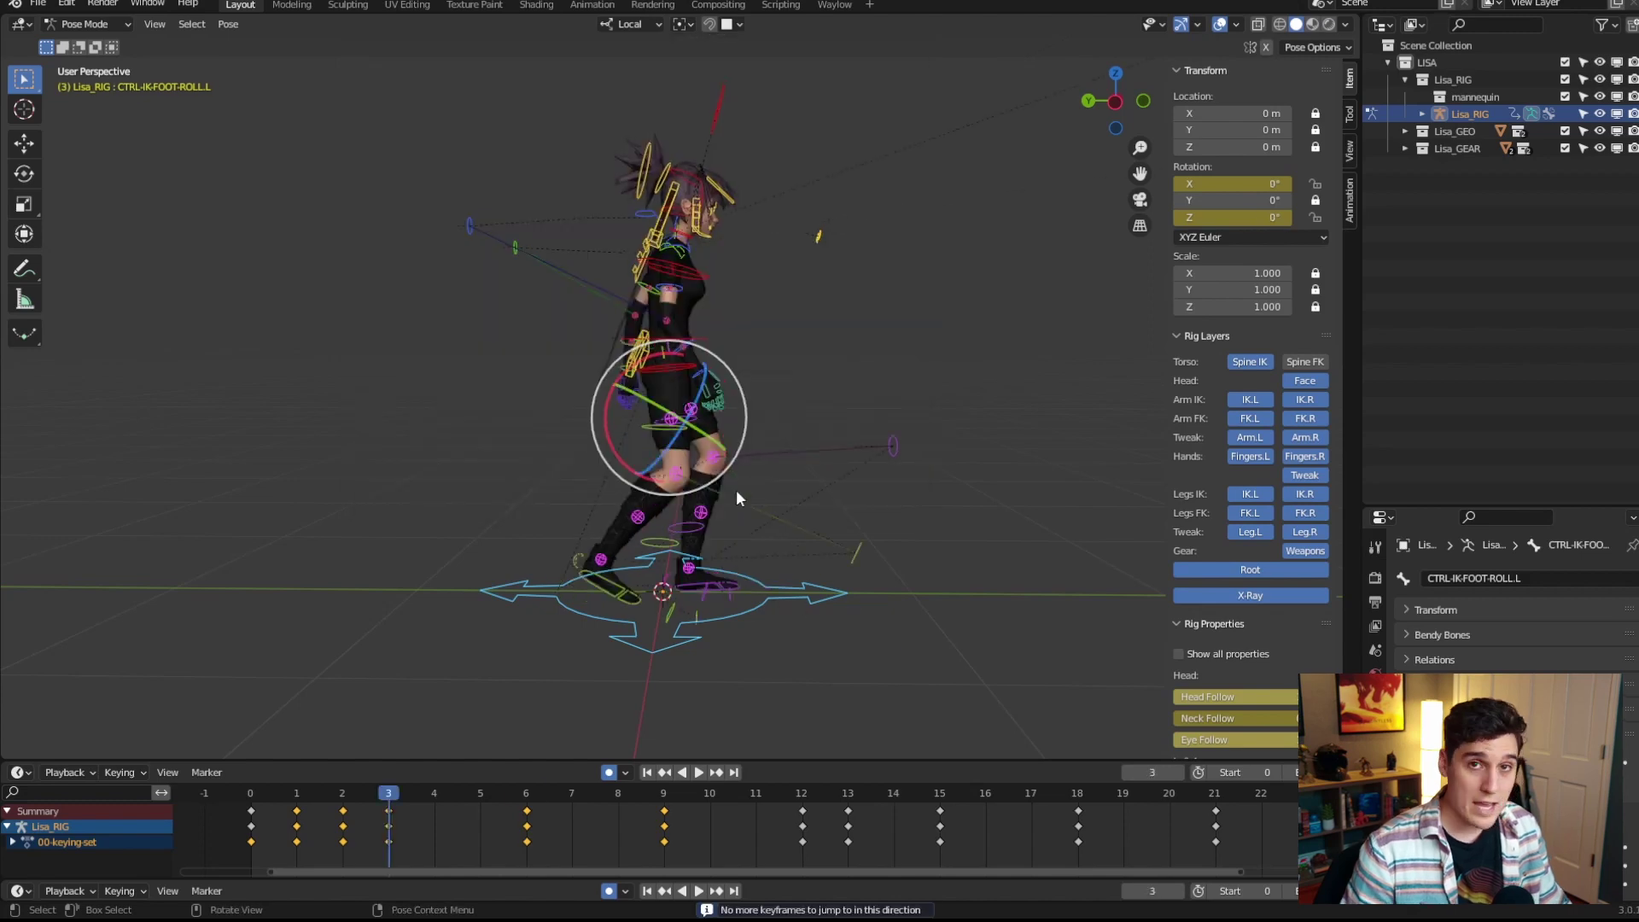
key(2)
key(1)
key(2)
key(2)
key(2)
key(1)
key(1)
key(2)
key(2)
key(2)
key(1)
key(1)
key(1)
key(1)
key(1)
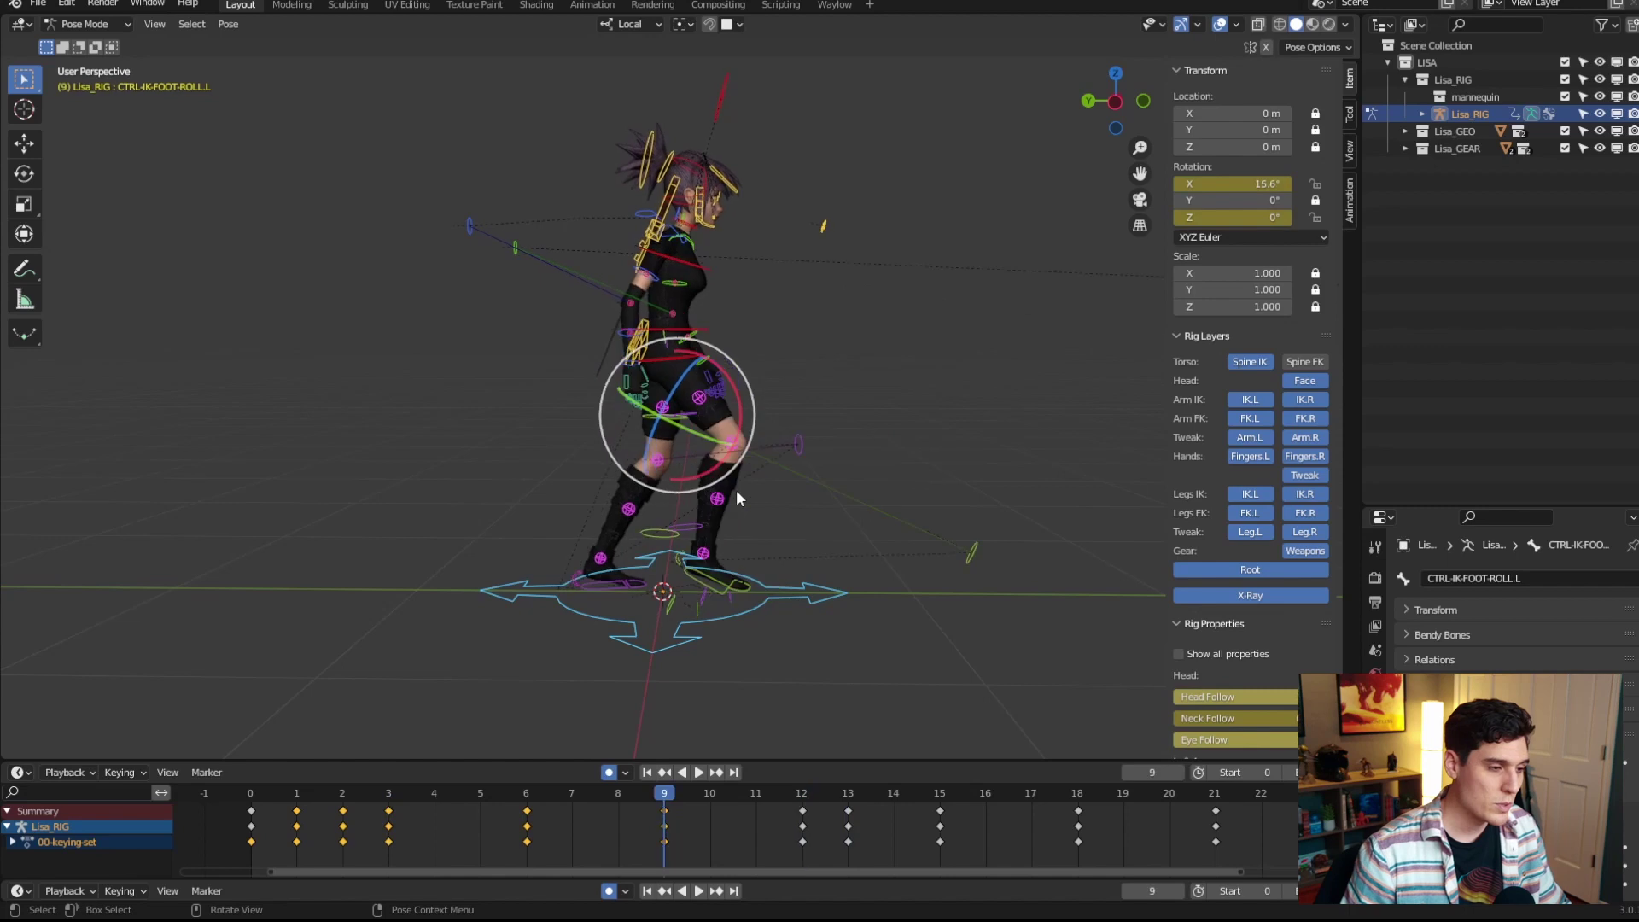
key(2)
key(2)
key(2)
key(1)
key(2)
key(1)
key(2)
key(1)
key(1)
key(Up)
key(Down)
key(Up)
key(Up)
key(Up)
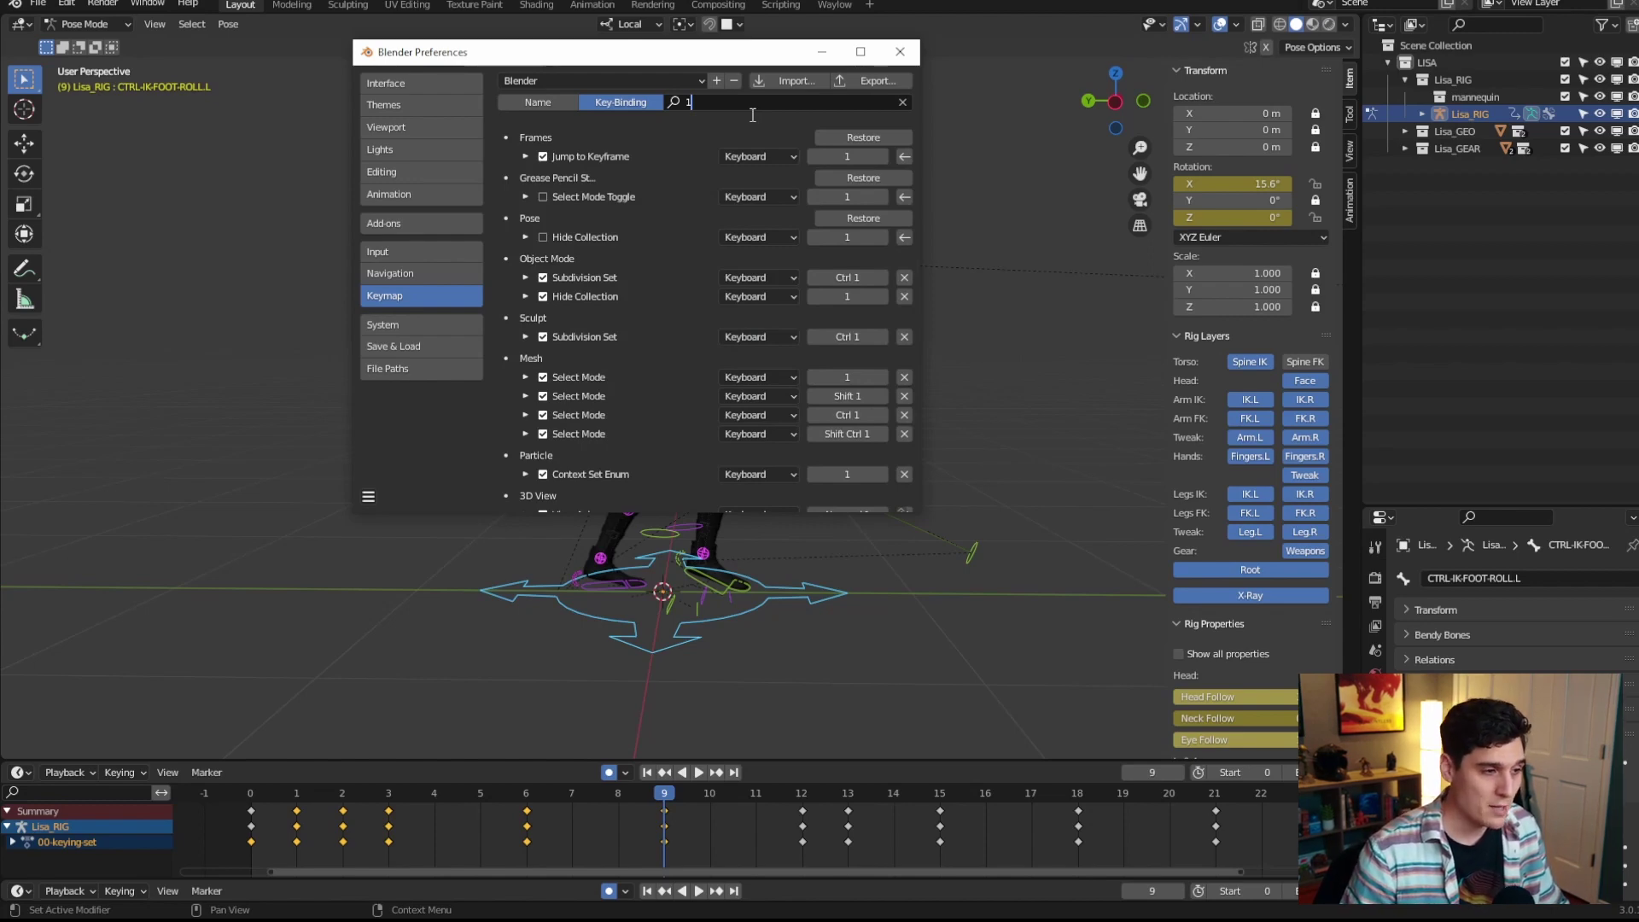
Search the key bindings for "right arrow" and rebind the Frame Offset entry under Frames to 2
key(BackSpace)
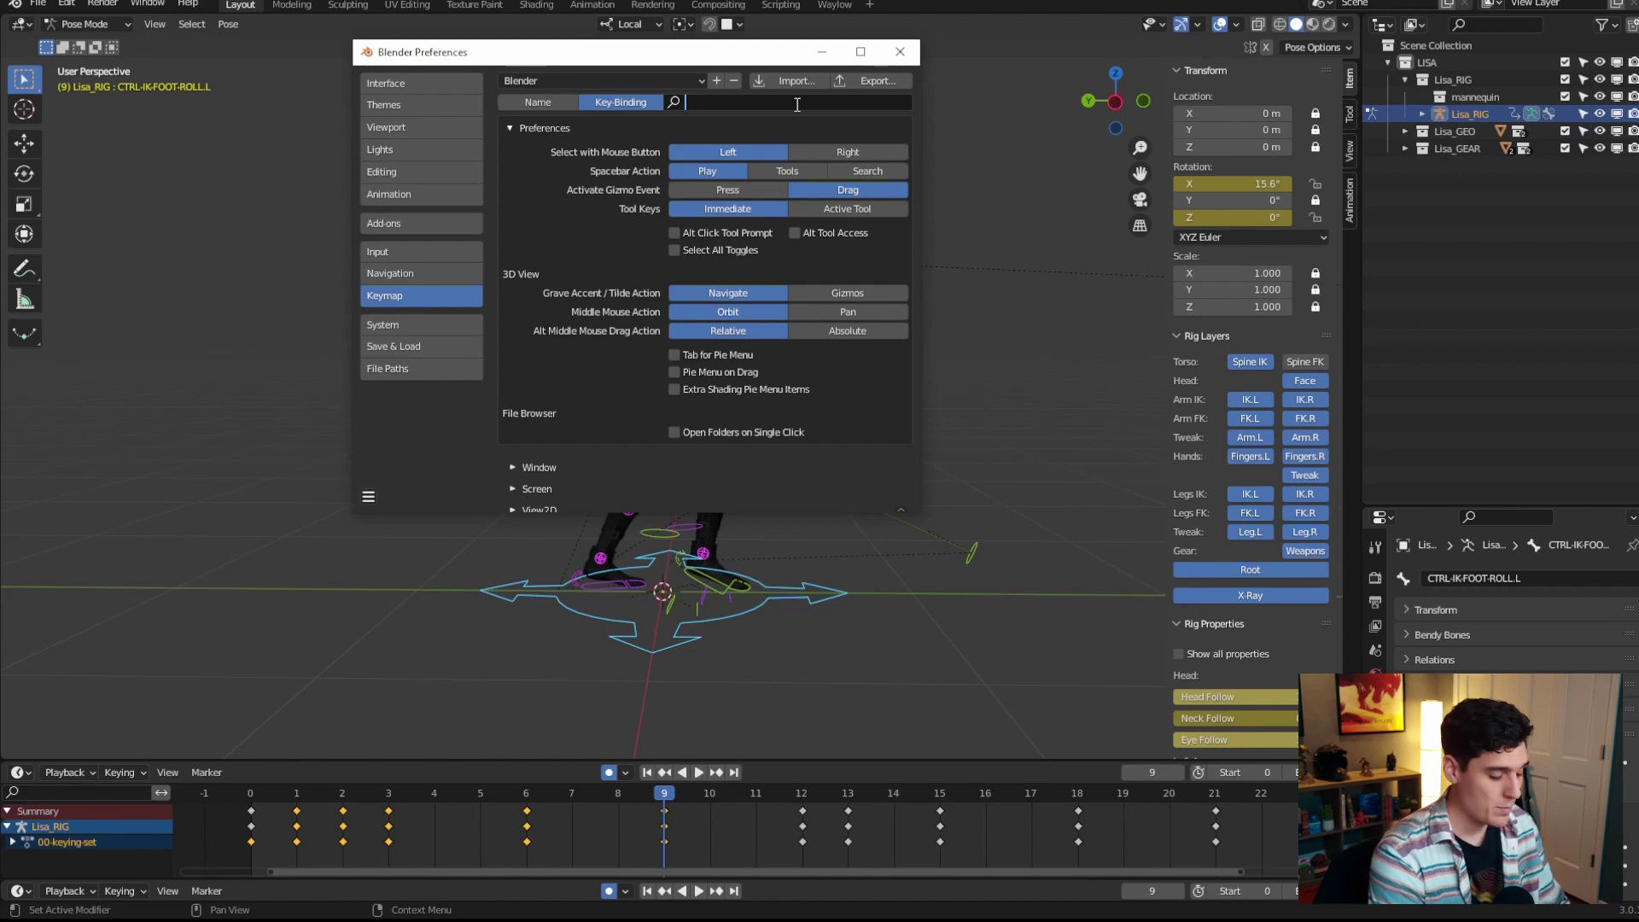
text(right arrow)
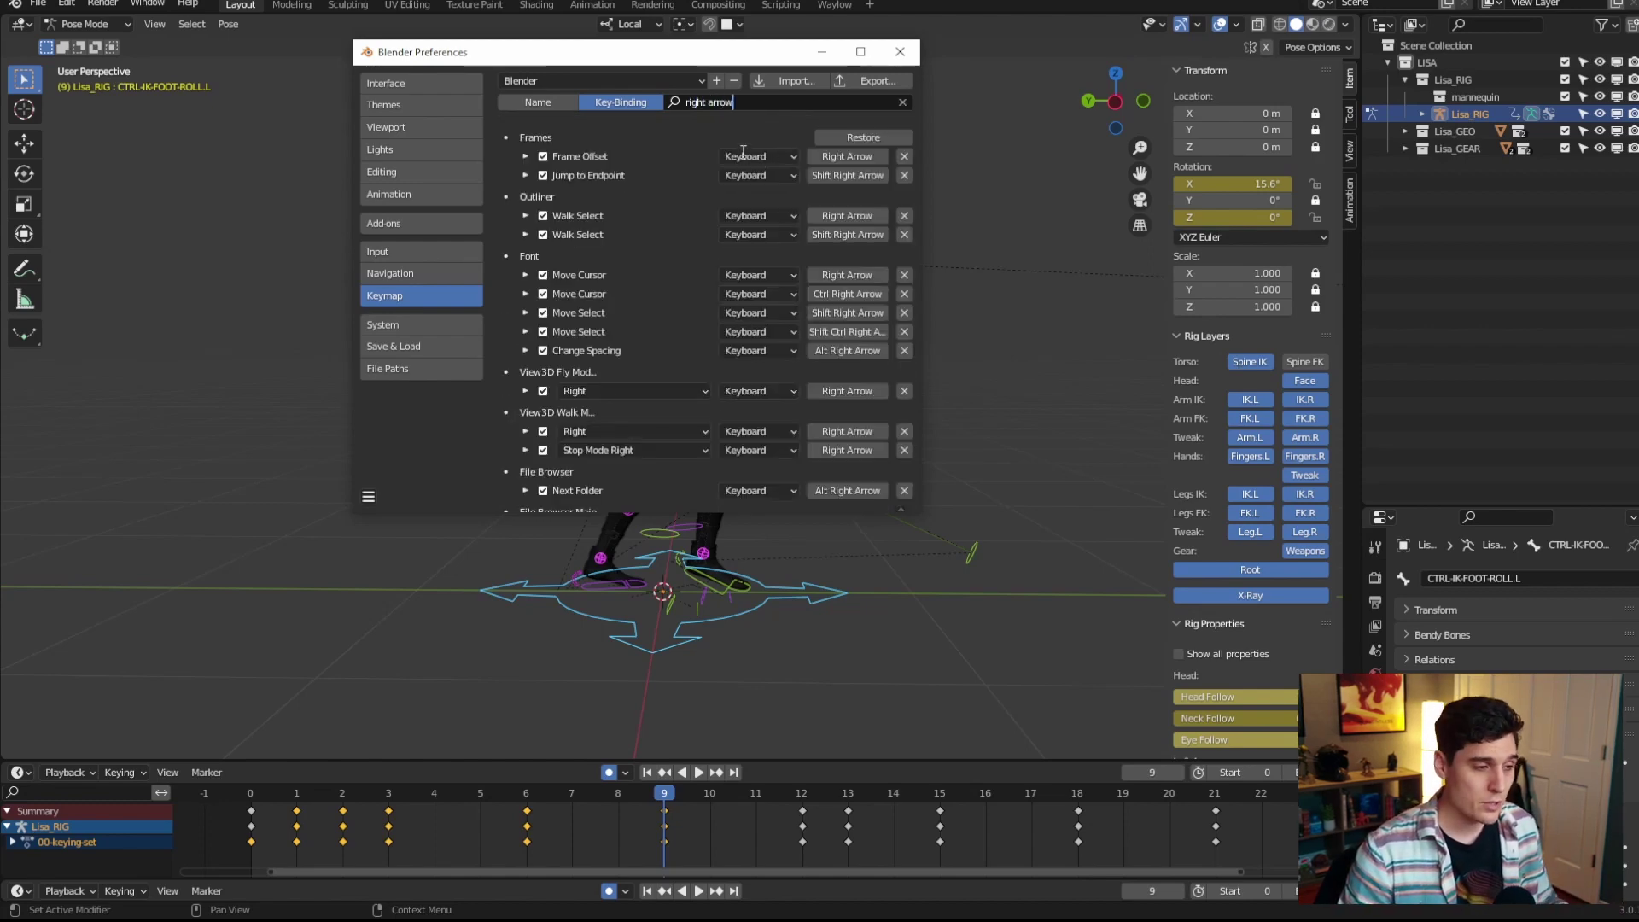
drag(709, 52, 663, 56)
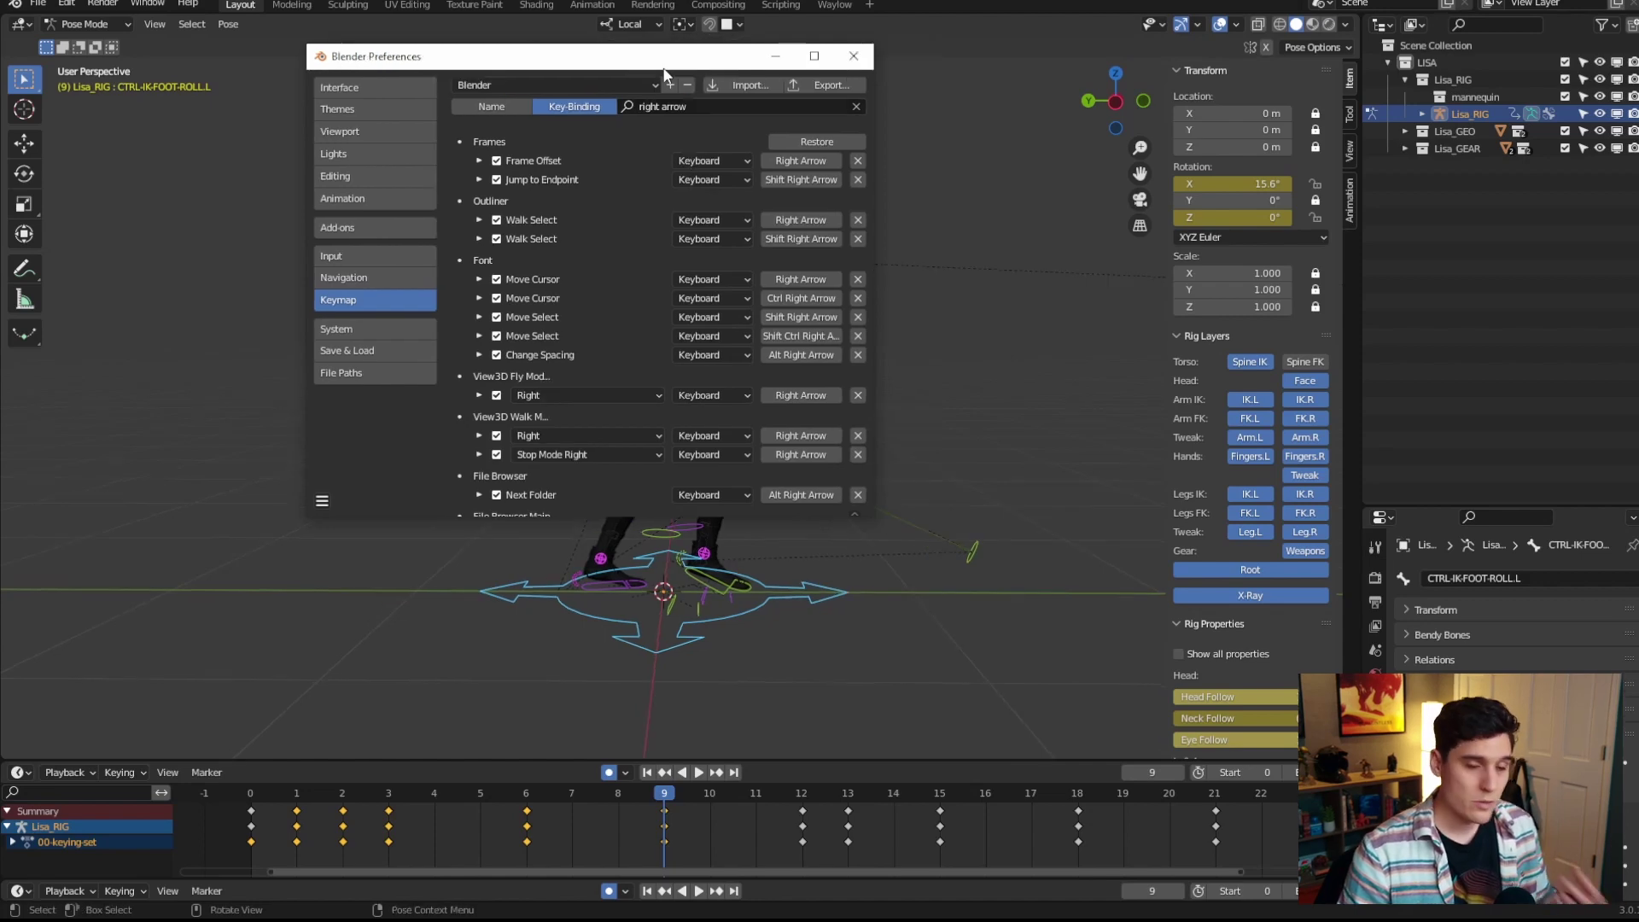
click(803, 162)
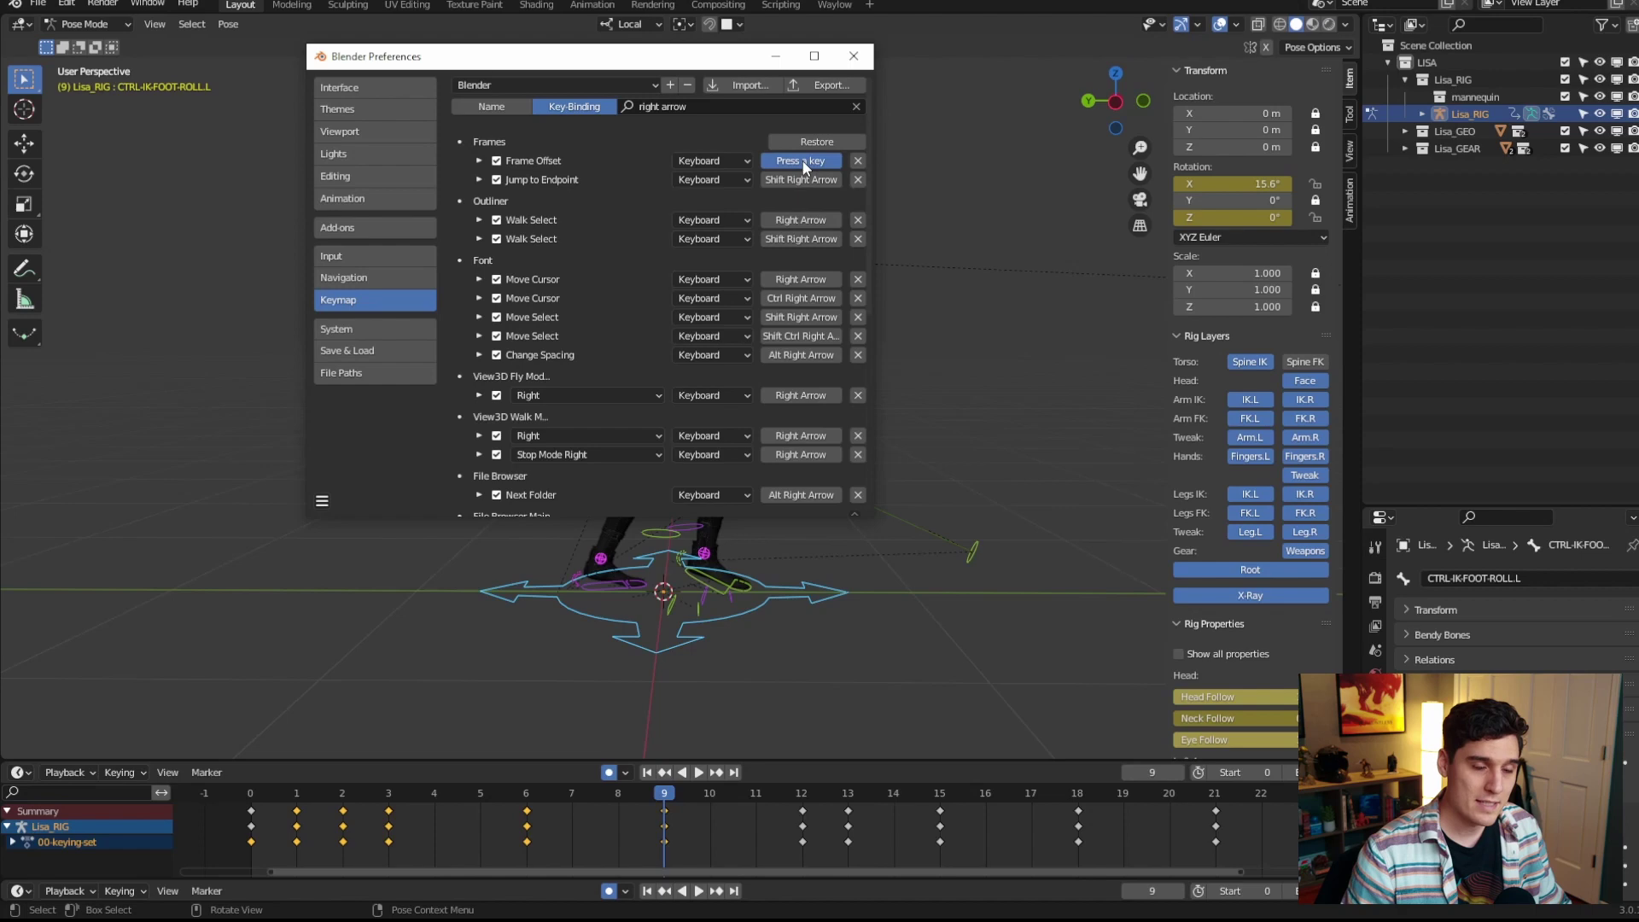
key(d)
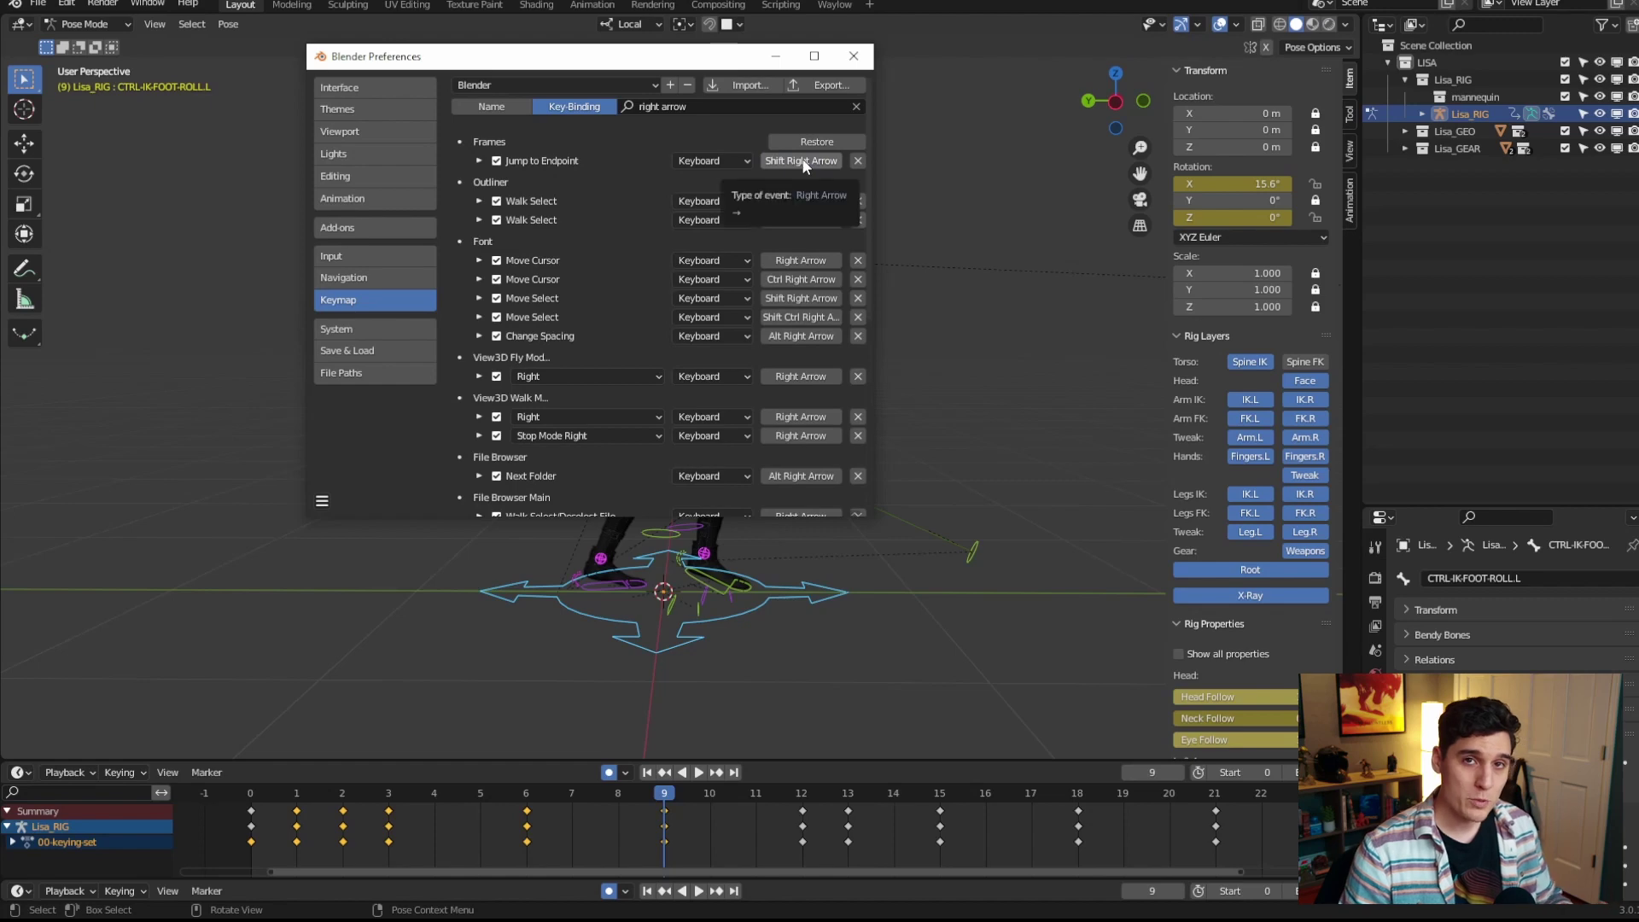
Search the key bindings for 2 and add the Alt modifier to the Frame Offset entry, making it Alt 2
click(856, 106)
click(762, 107)
text(2)
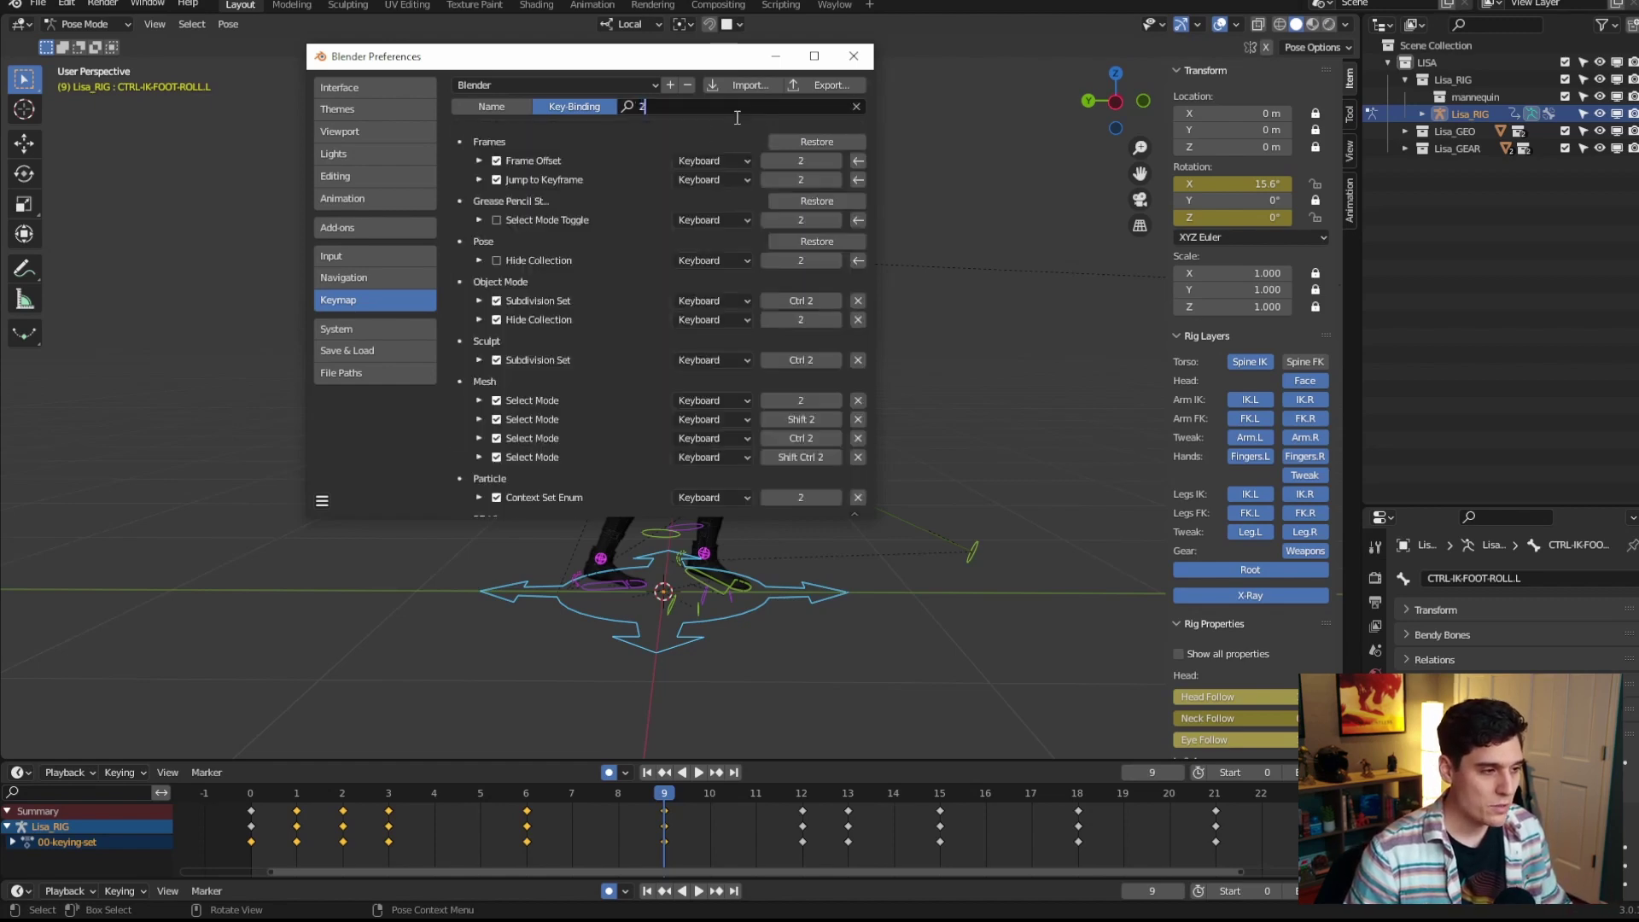
click(477, 161)
click(479, 160)
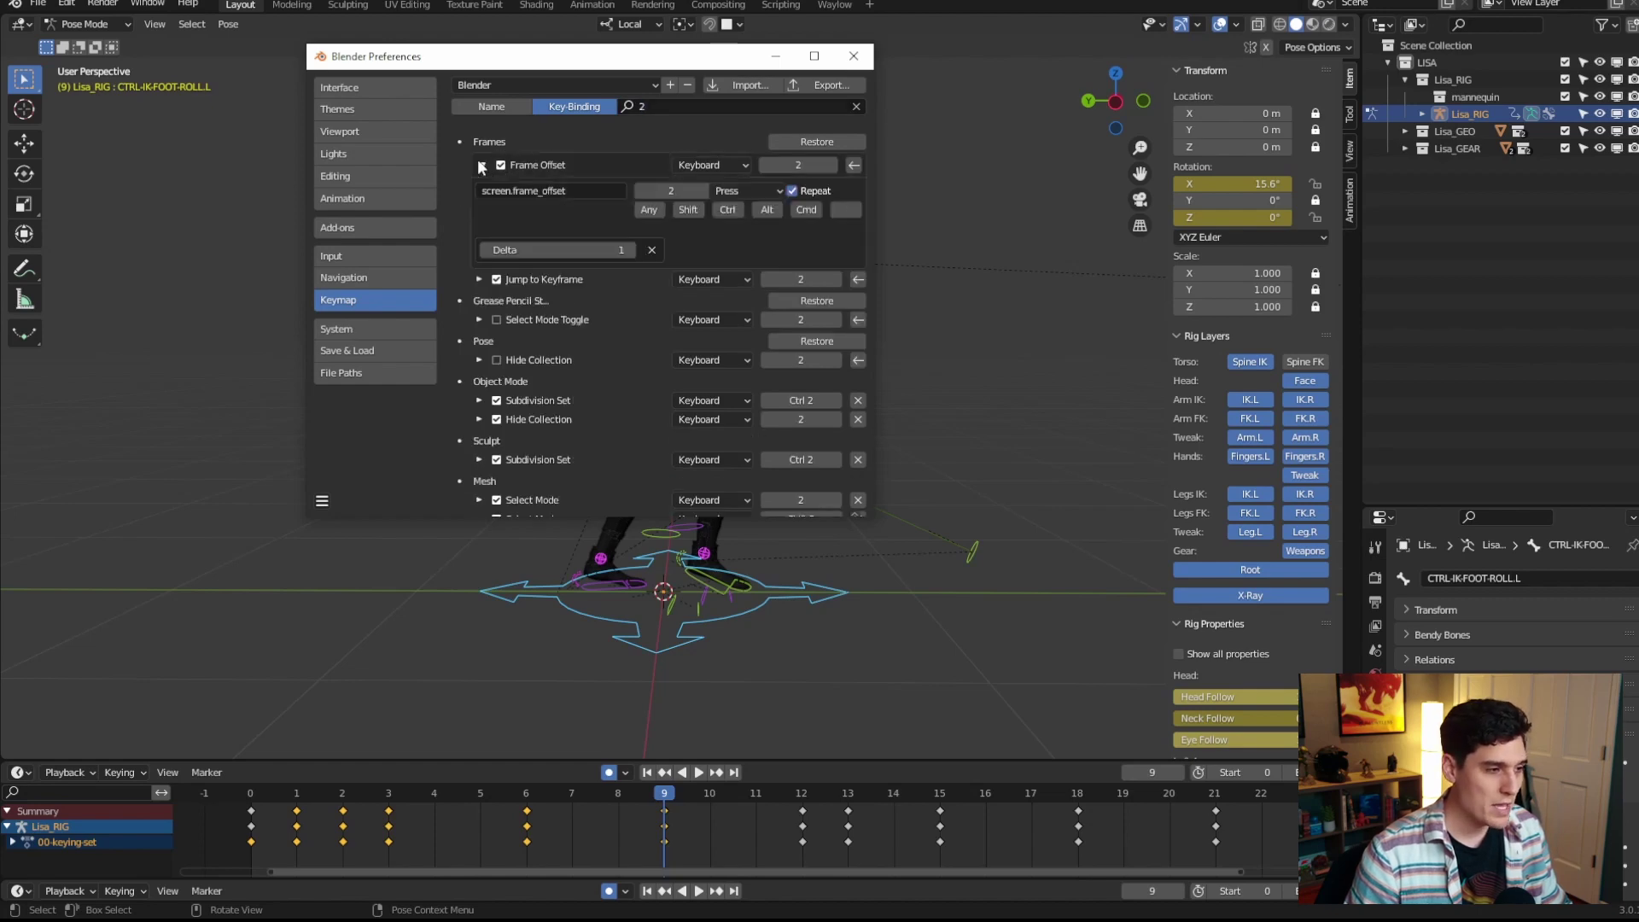
click(767, 209)
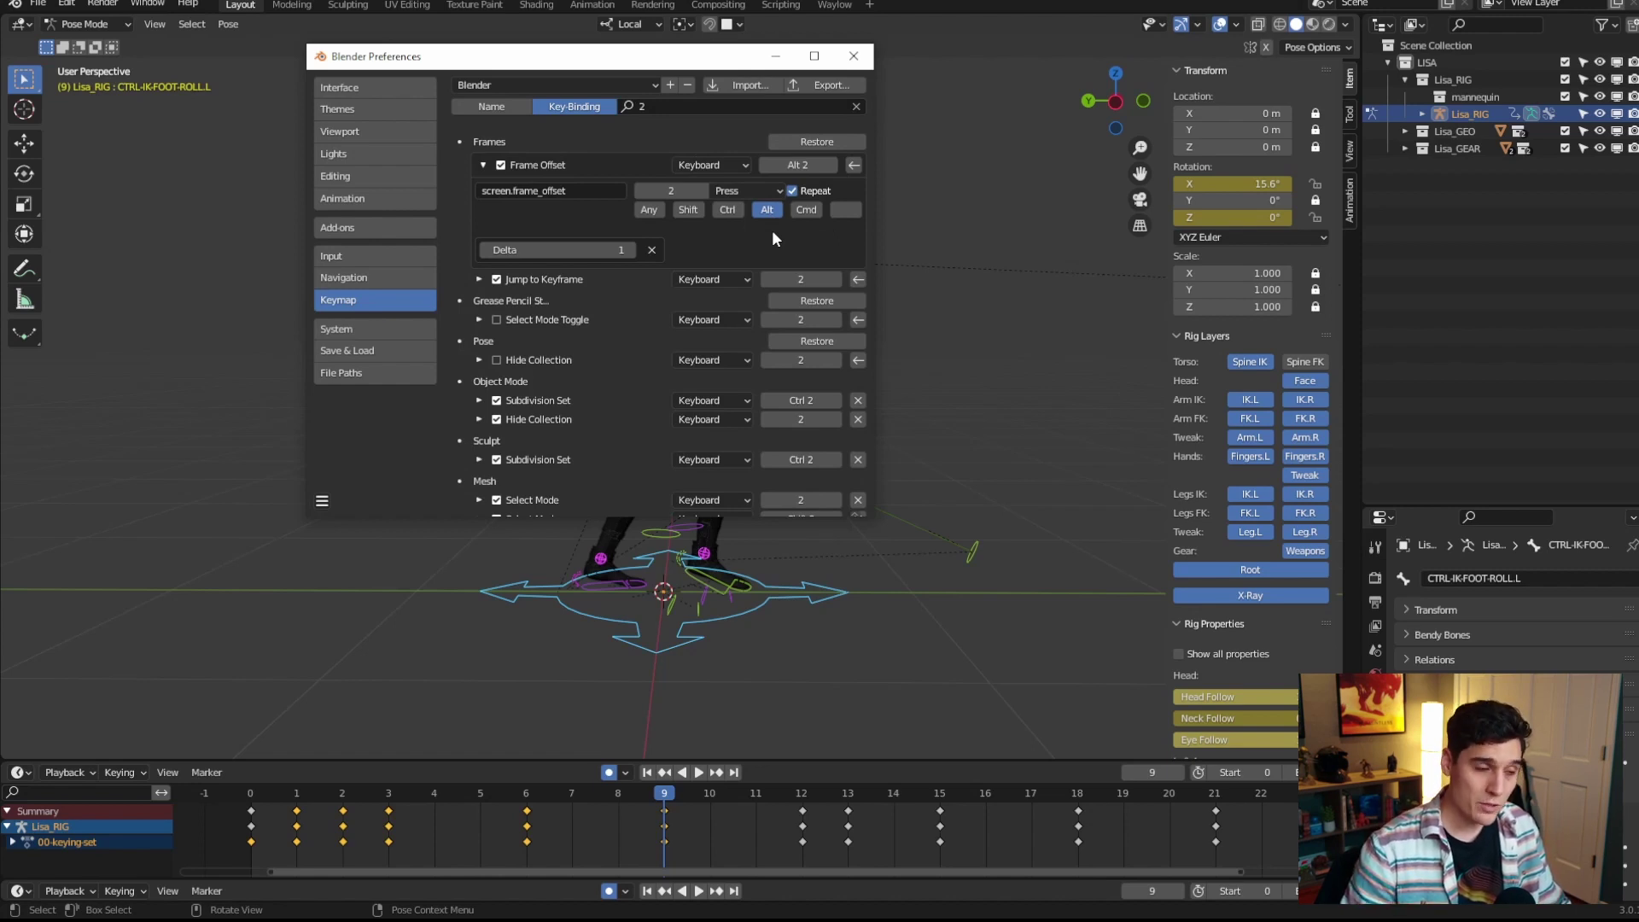
Search the key bindings for "left arrow" and rebind the Frame Offset entry under Frames to 1
click(857, 106)
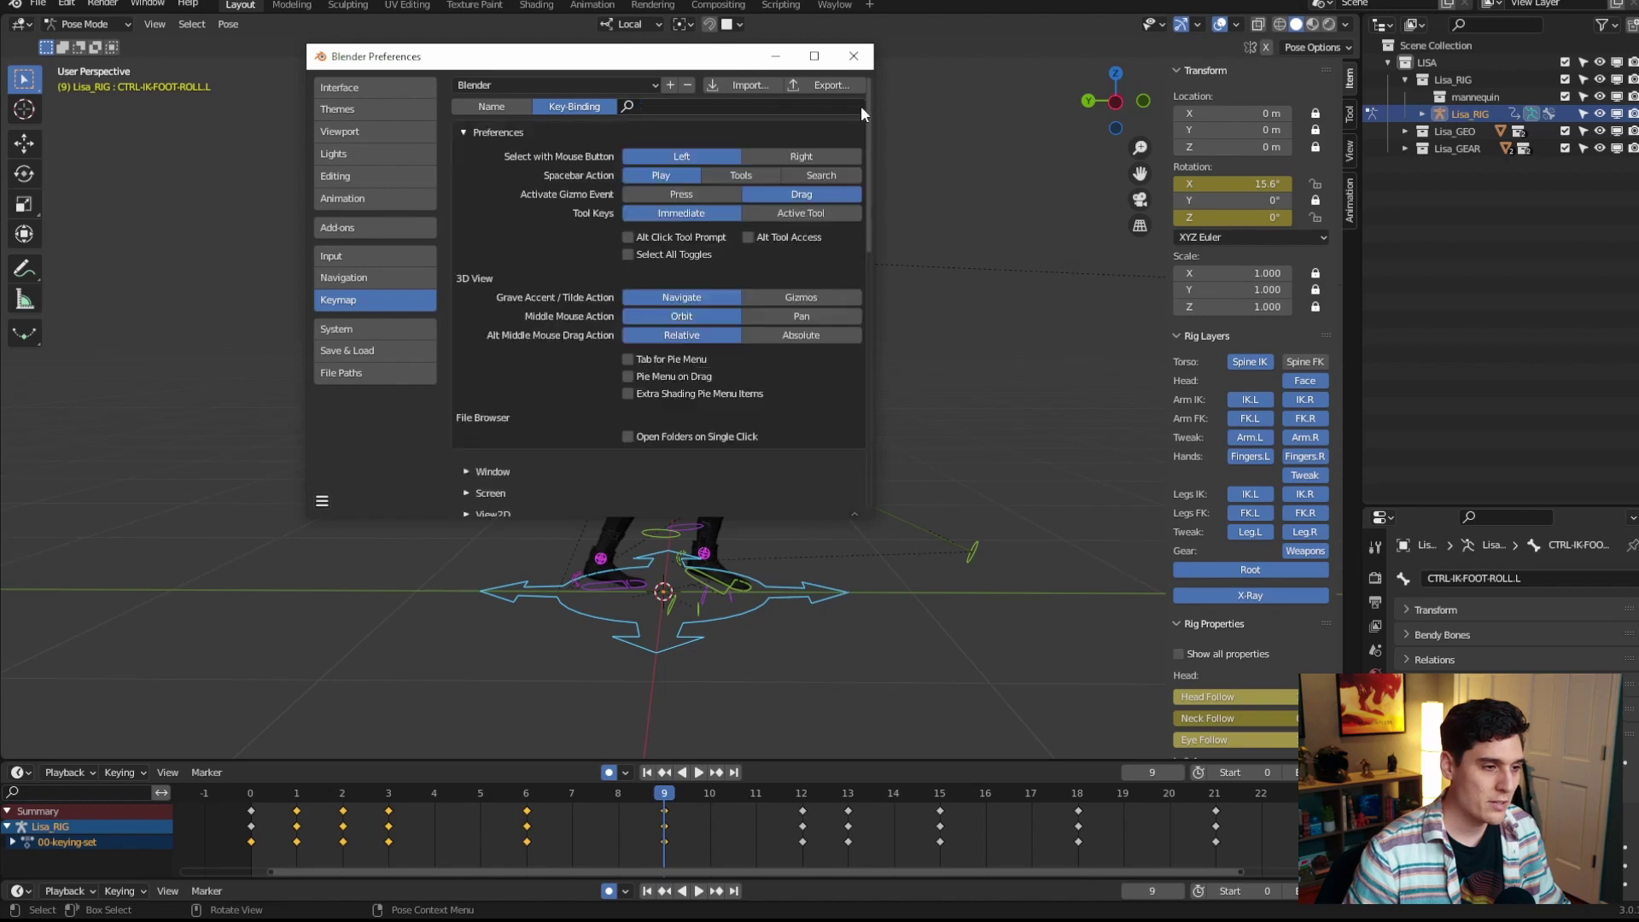
click(757, 100)
text(left arrow)
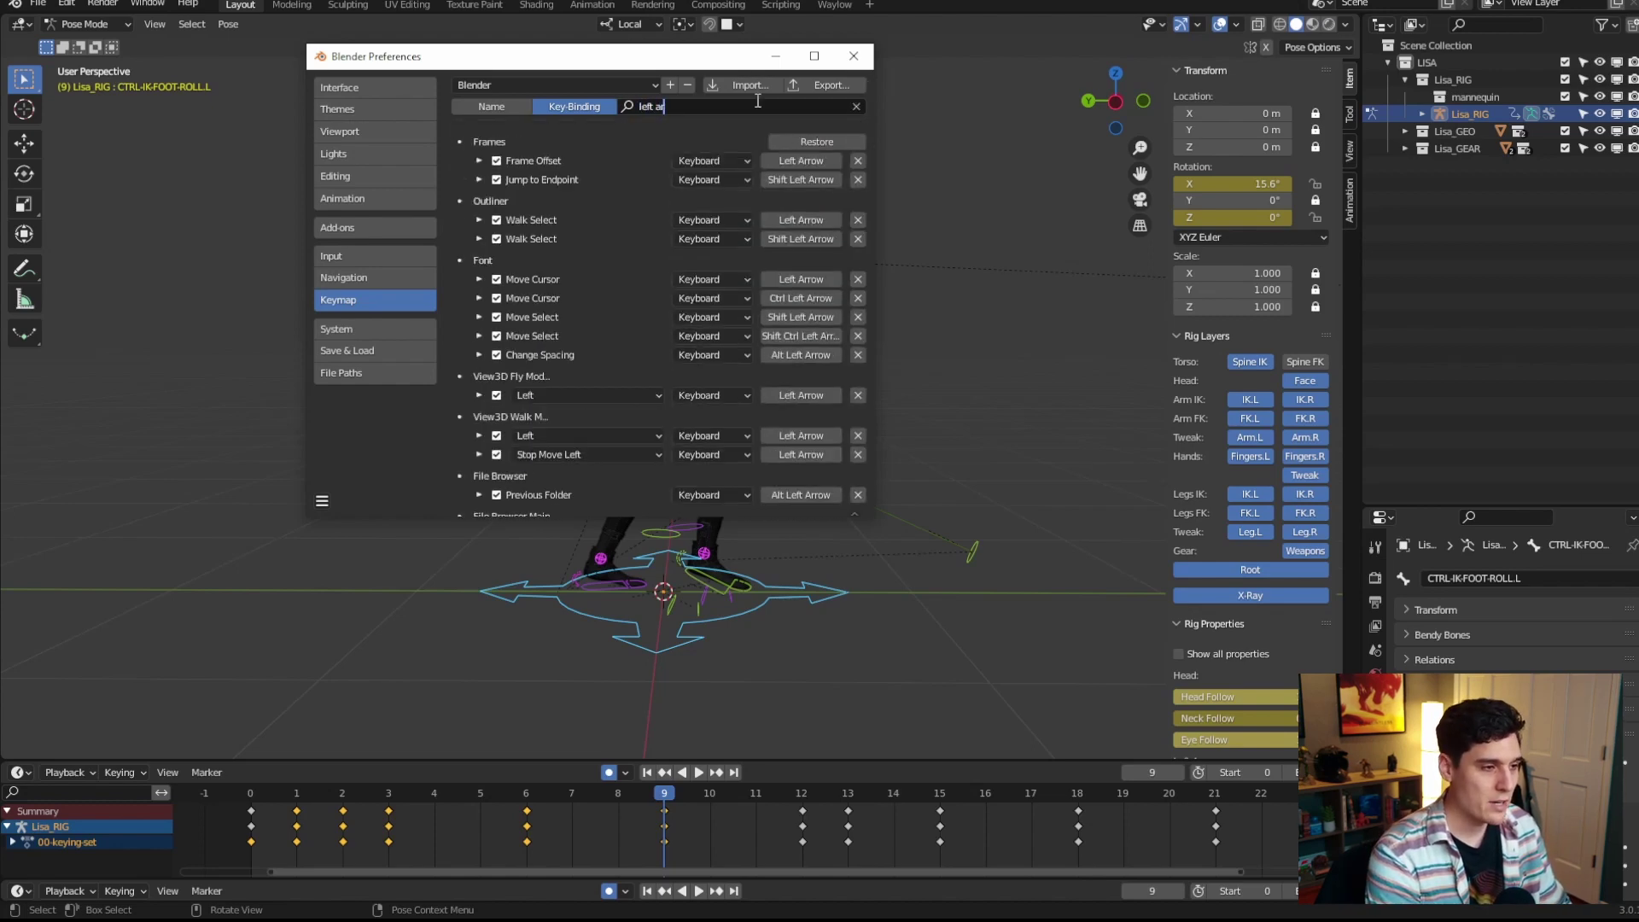
click(801, 161)
key(1)
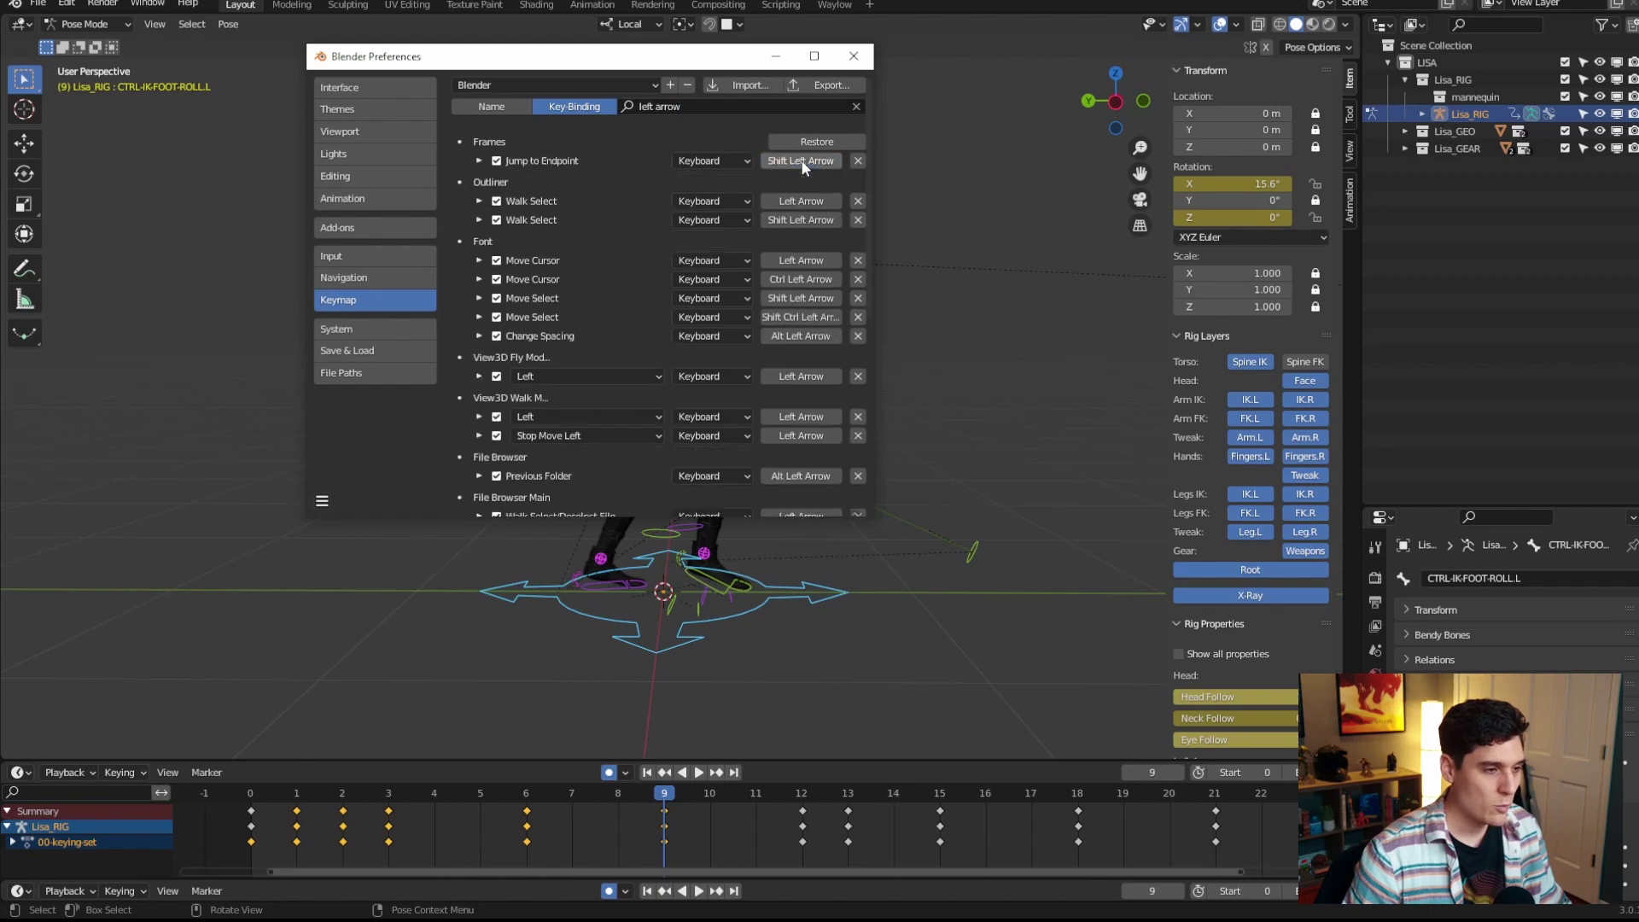
Search the key bindings for 1 and add the Alt modifier to the Frame Offset entry, making it Alt 1
click(684, 106)
text(1)
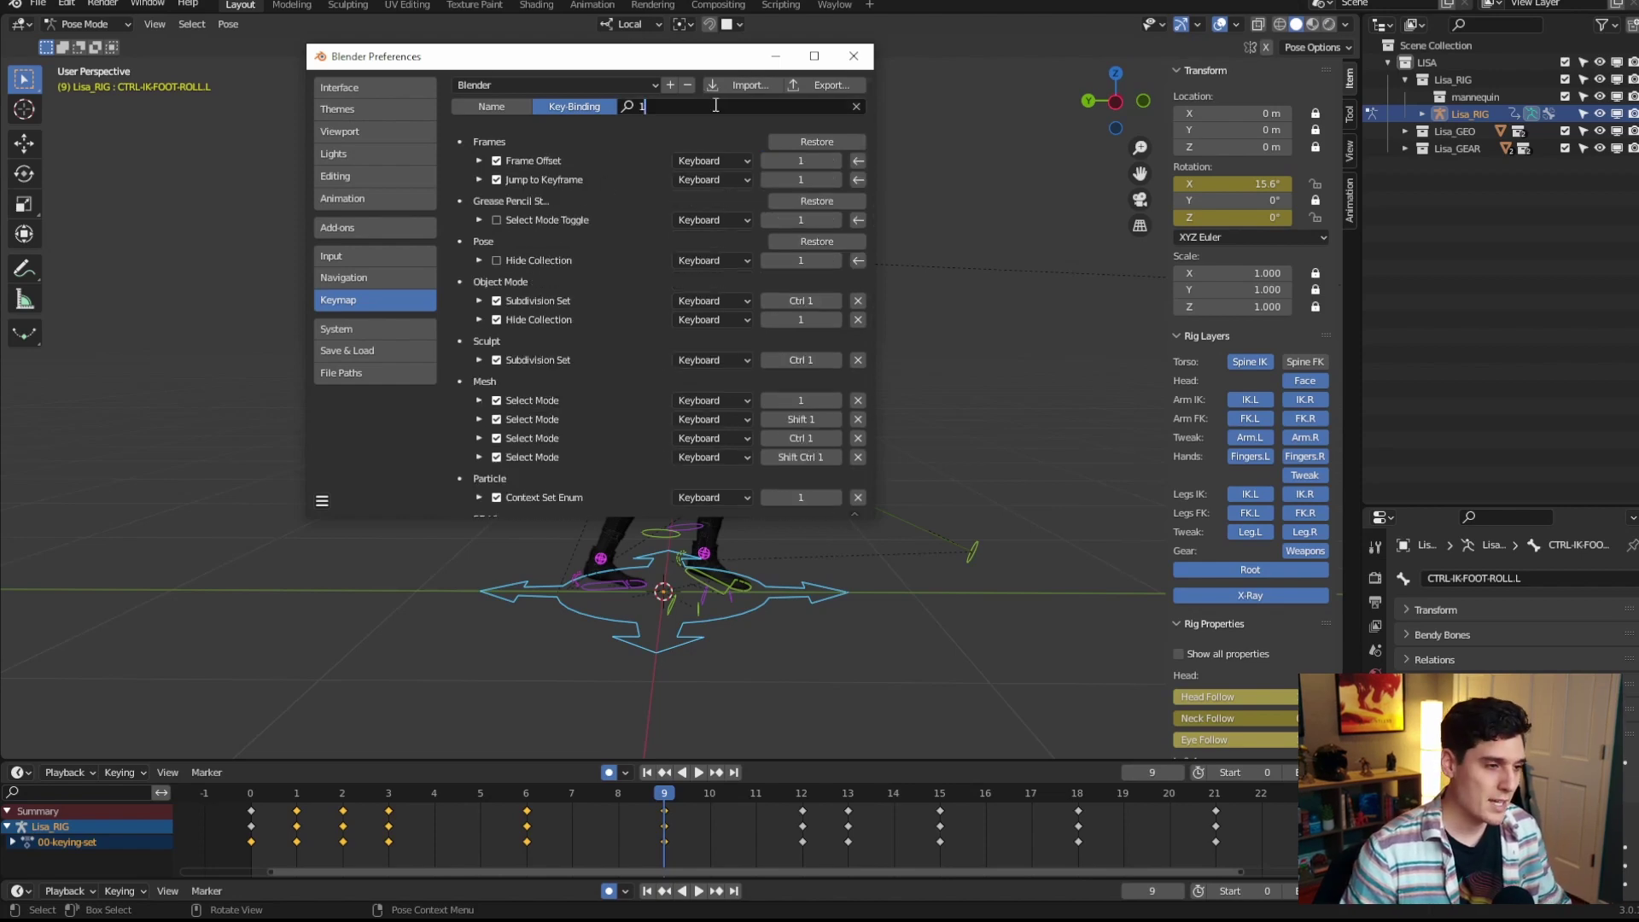
click(479, 160)
click(766, 209)
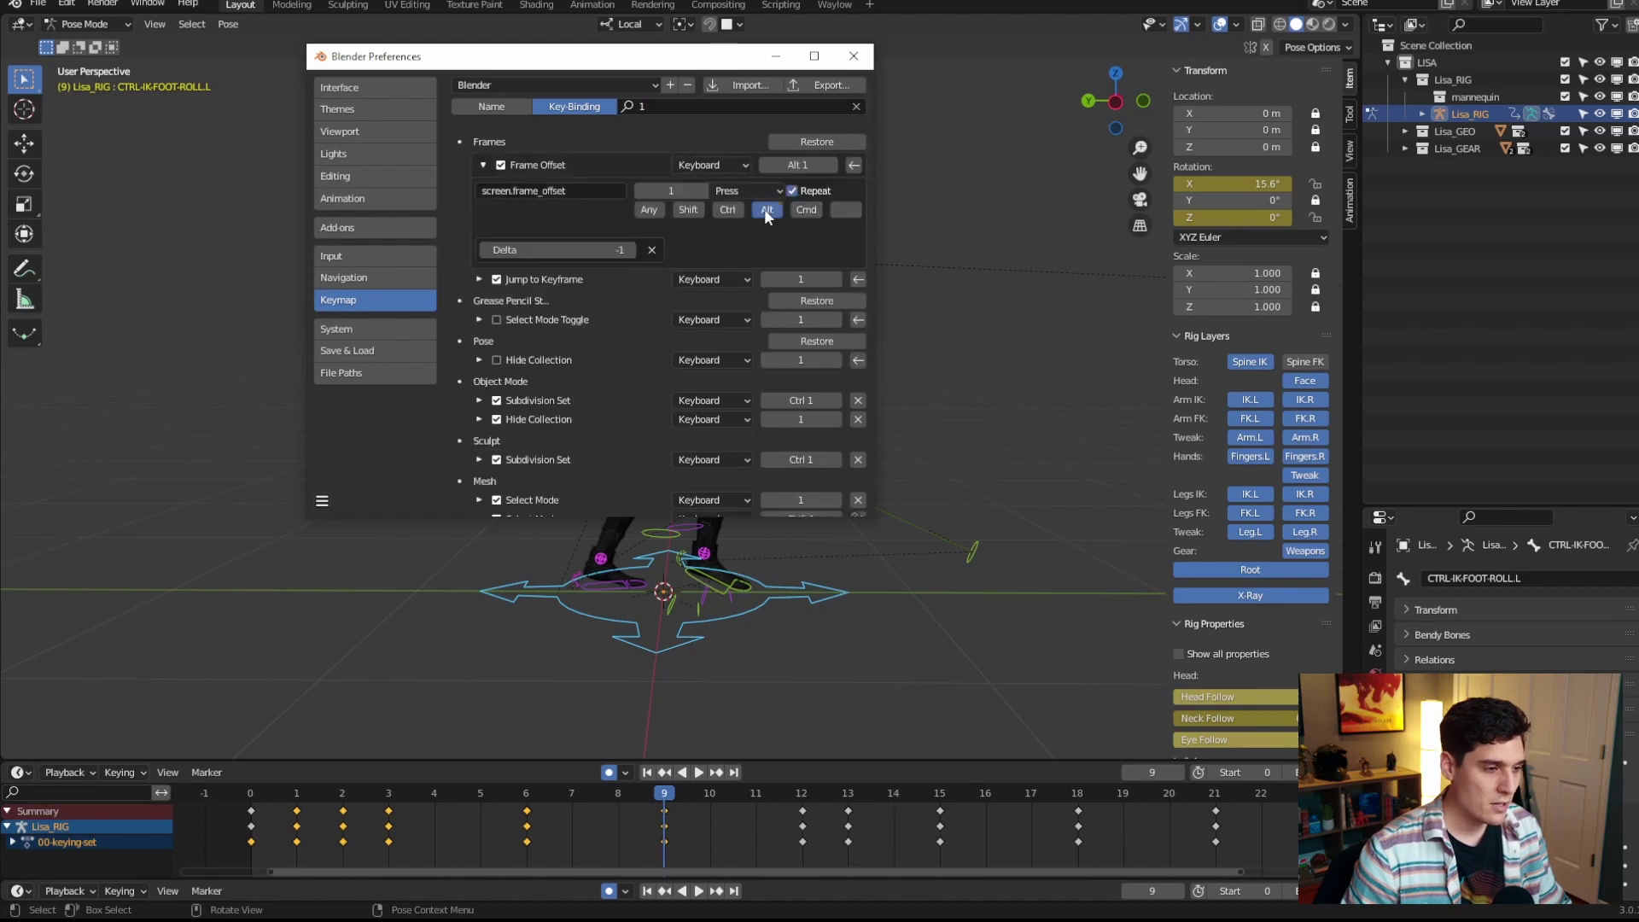
Minimize the preferences and test the Alt 1 and Alt 2 bindings by stepping through single frames both ways, ending on frame 7
click(771, 59)
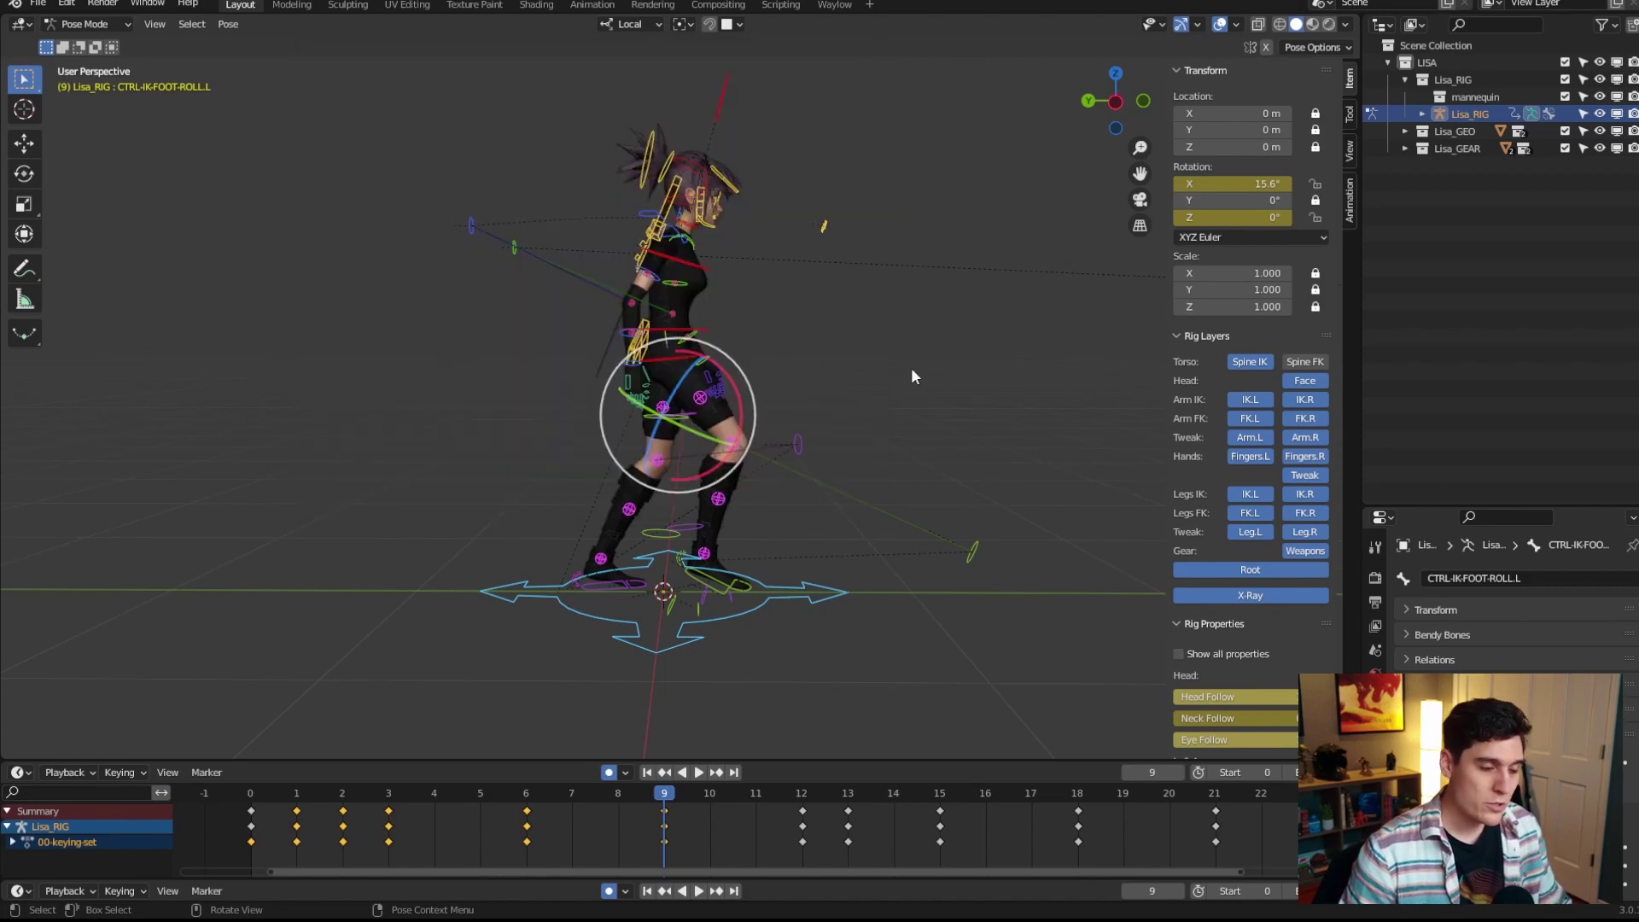
alt+scroll(912, 366, down, 5)
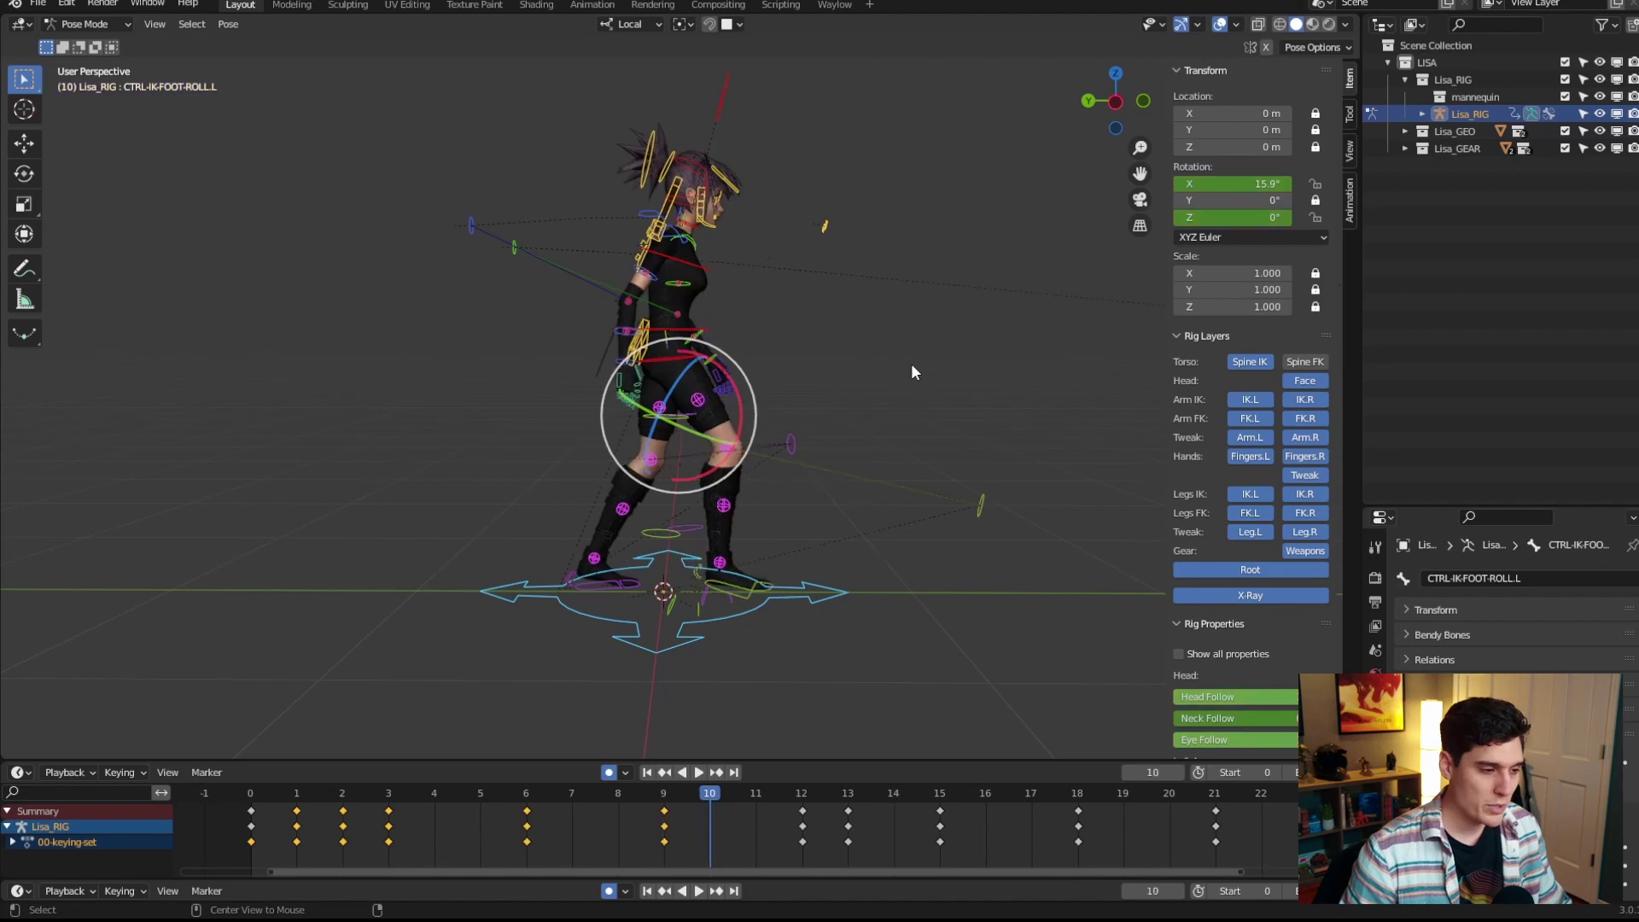
alt+scroll(912, 371, down, 5)
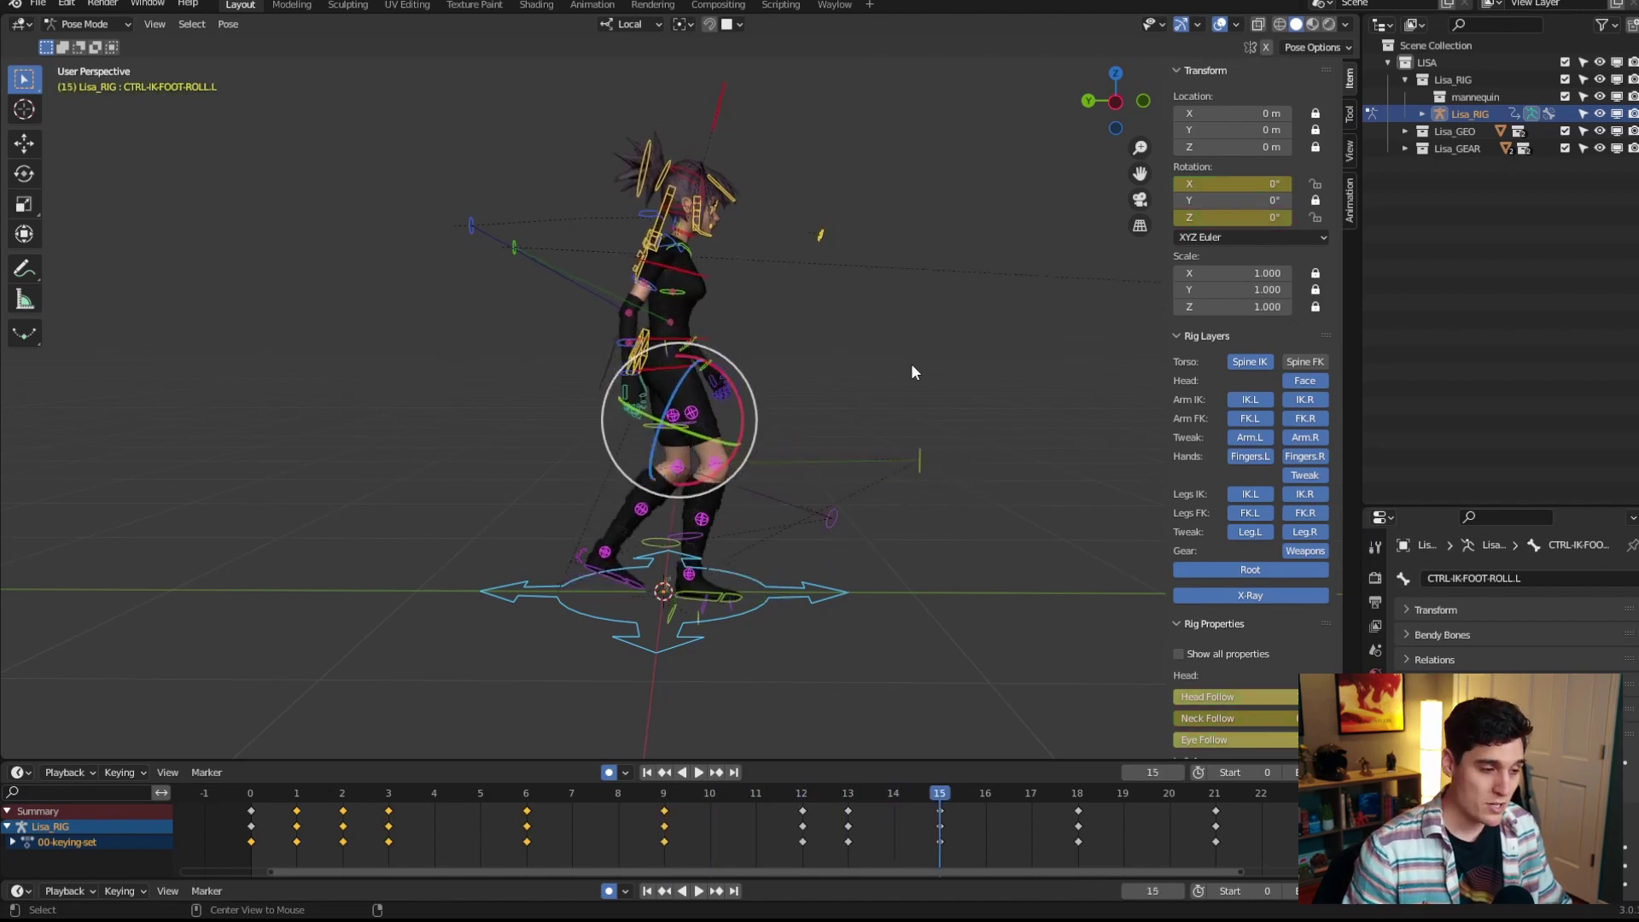
alt+scroll(912, 371, up, 9)
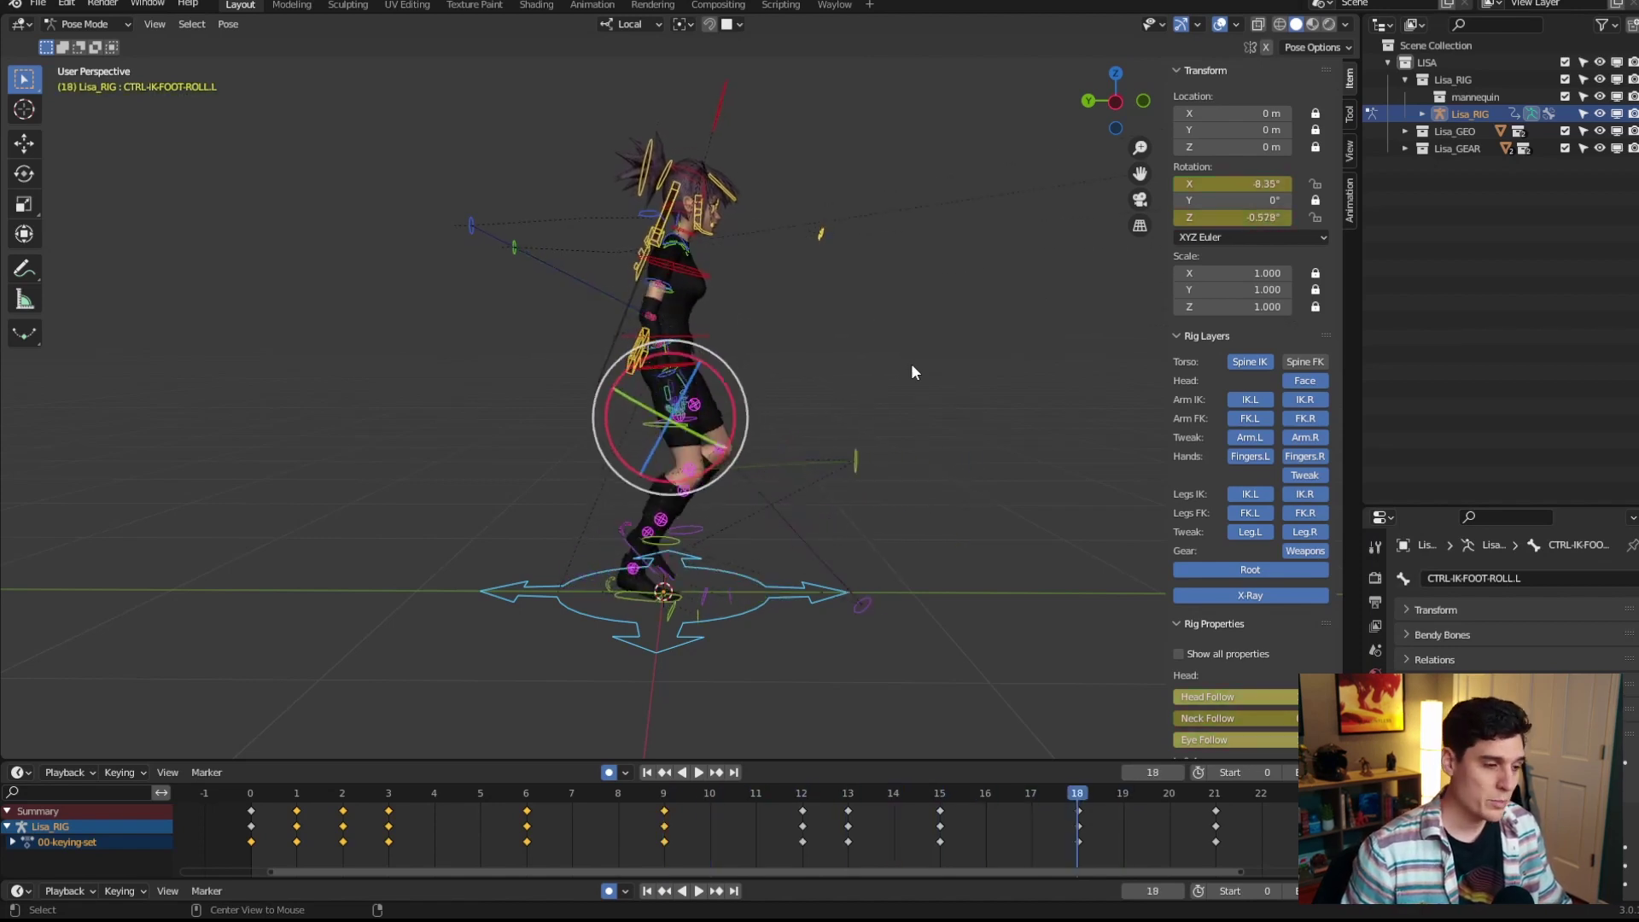
alt+scroll(912, 371, up, 8)
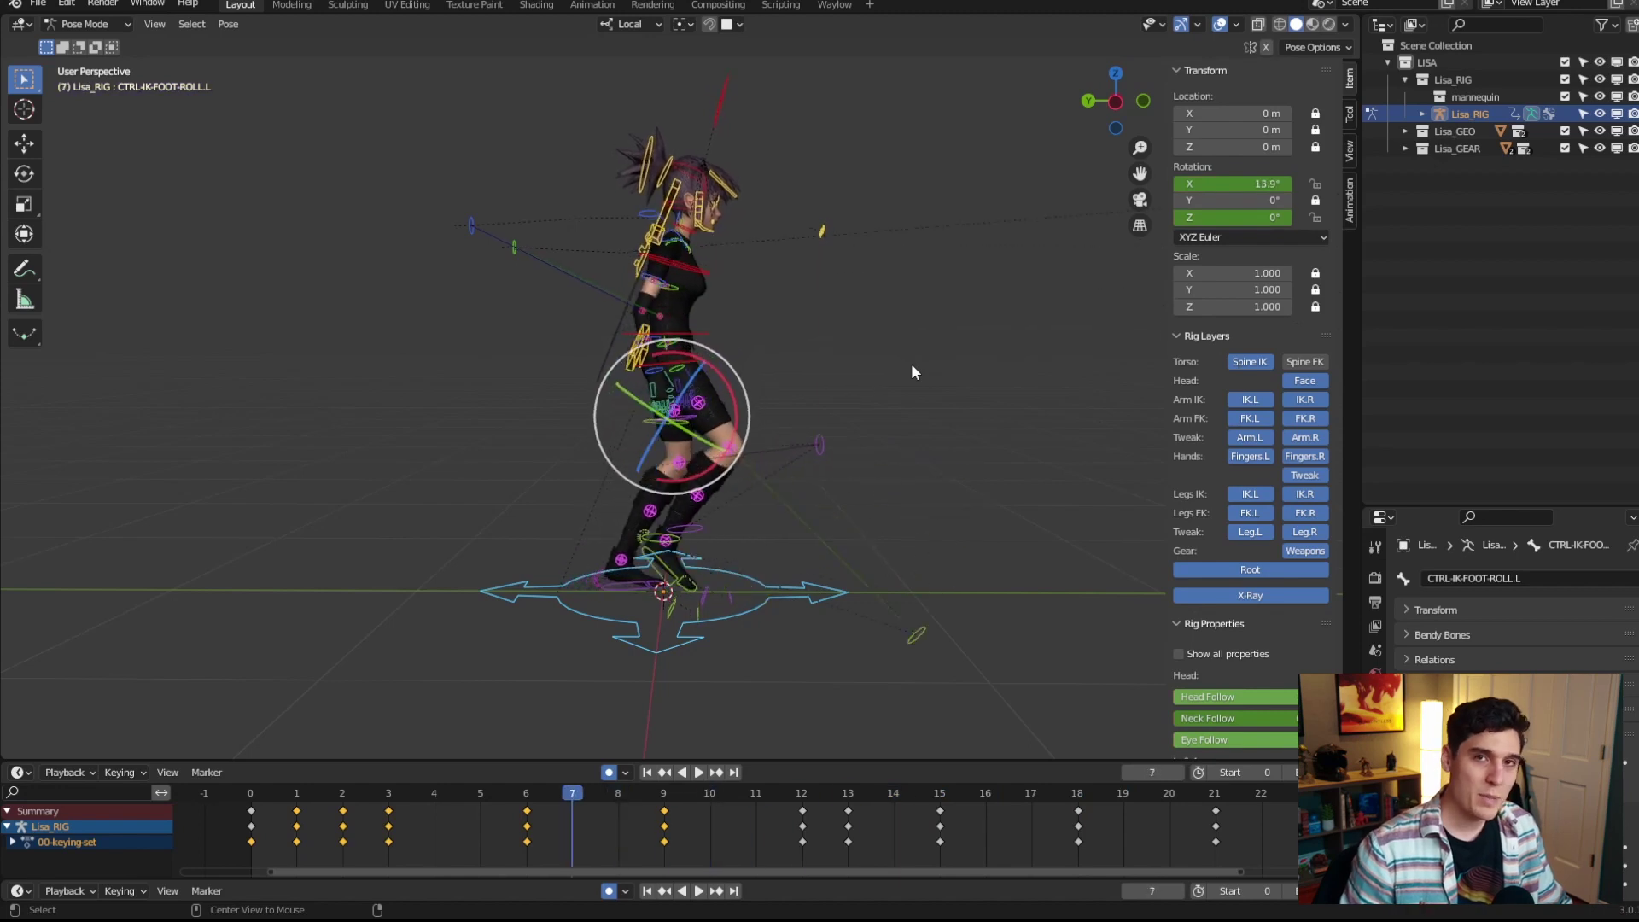
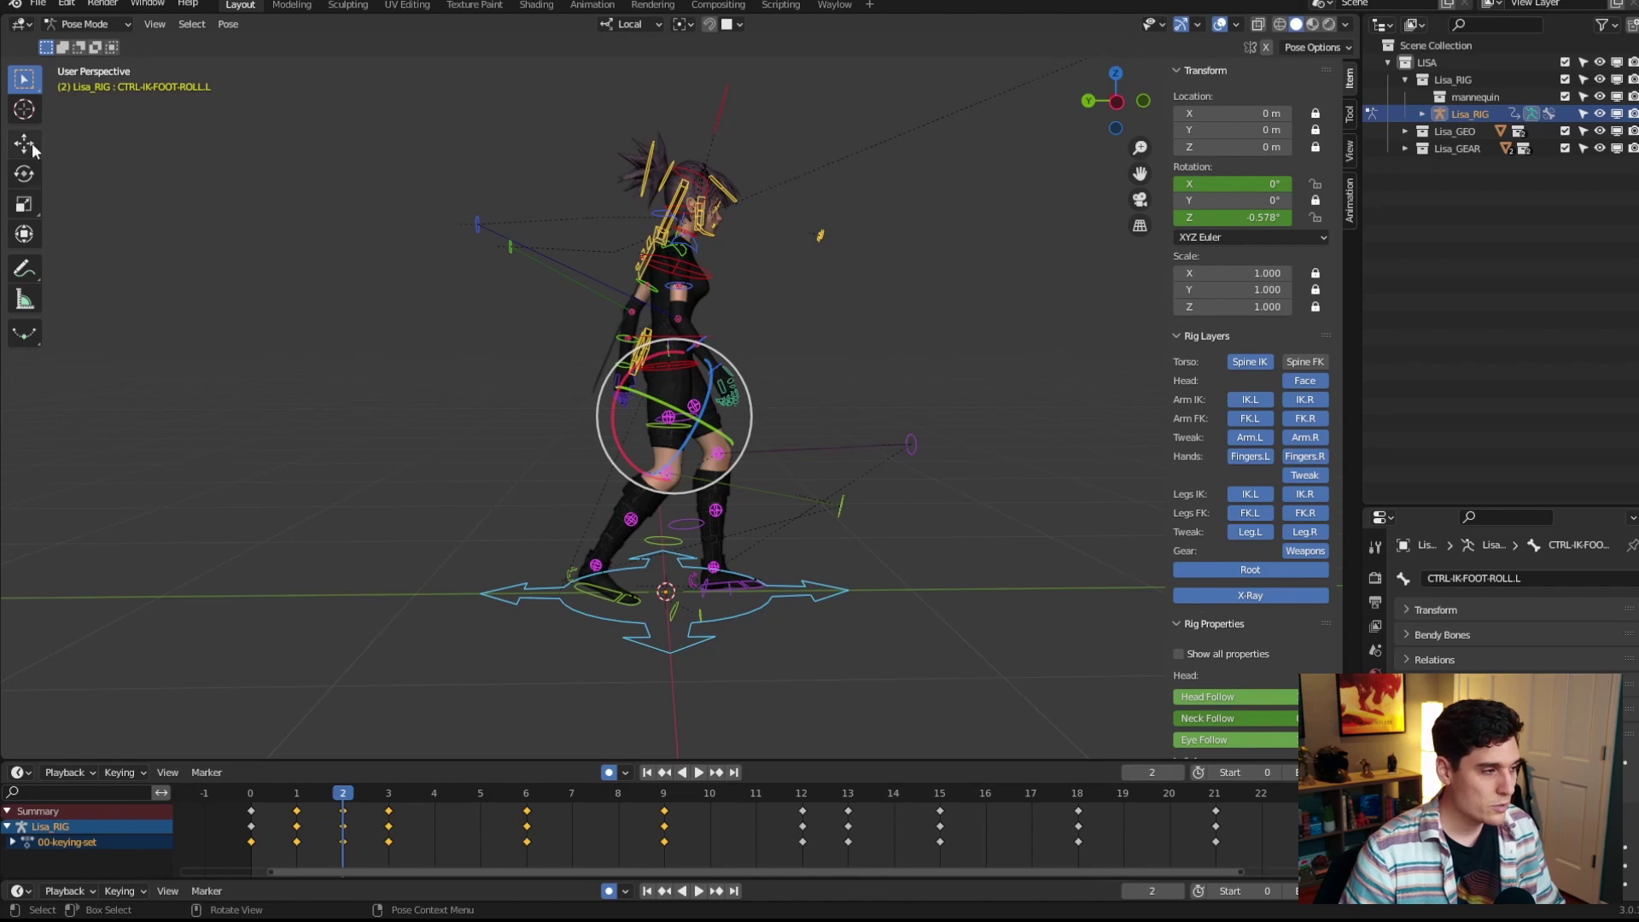
Try the Move and Rotate tools on the torso control at frame 2, undoing each transform
key(ctrl+z)
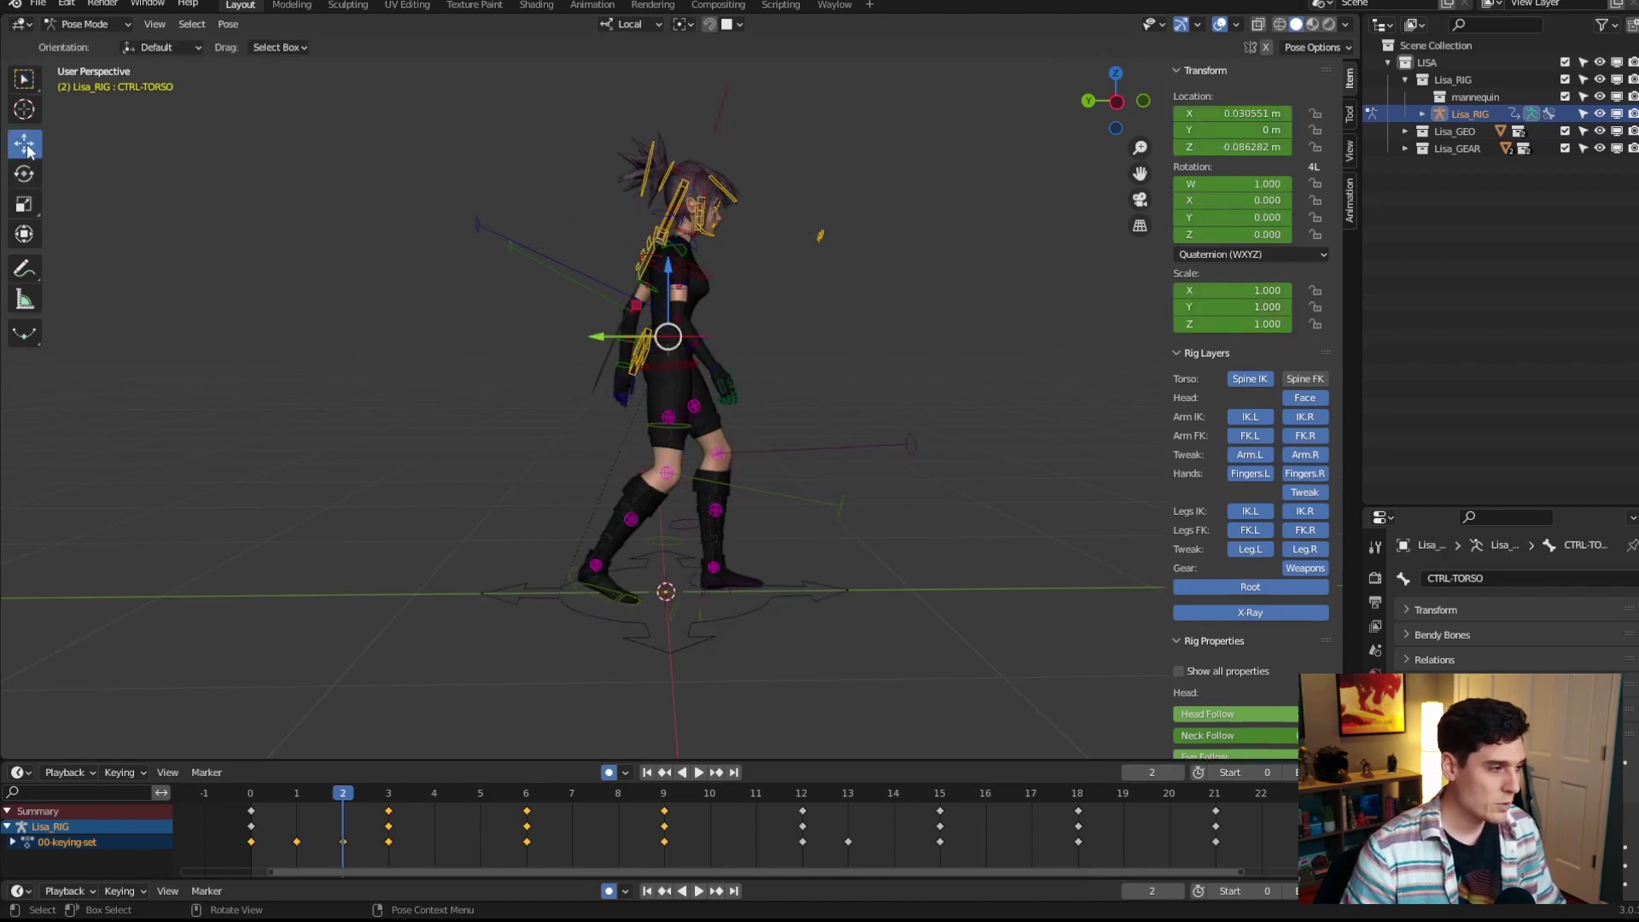
click(32, 177)
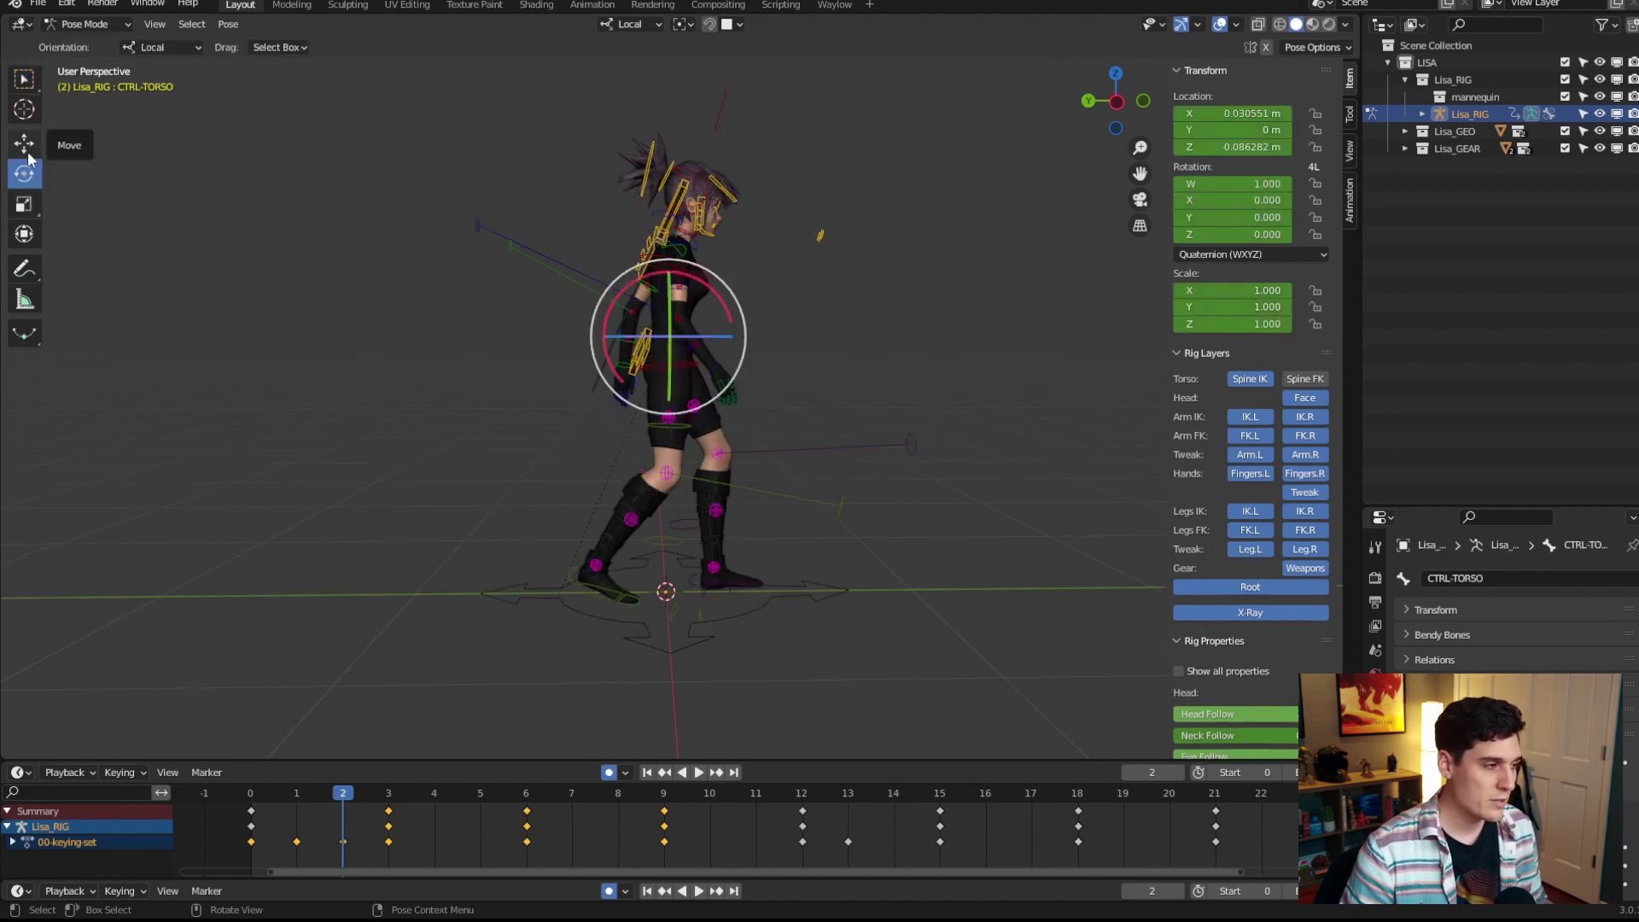
click(24, 144)
mouse_move(667, 259)
mouse_down()
mouse_move(671, 281)
mouse_move(669, 264)
mouse_up()
key(ctrl+z)
click(24, 174)
drag(682, 269, 766, 273)
key(ctrl+z)
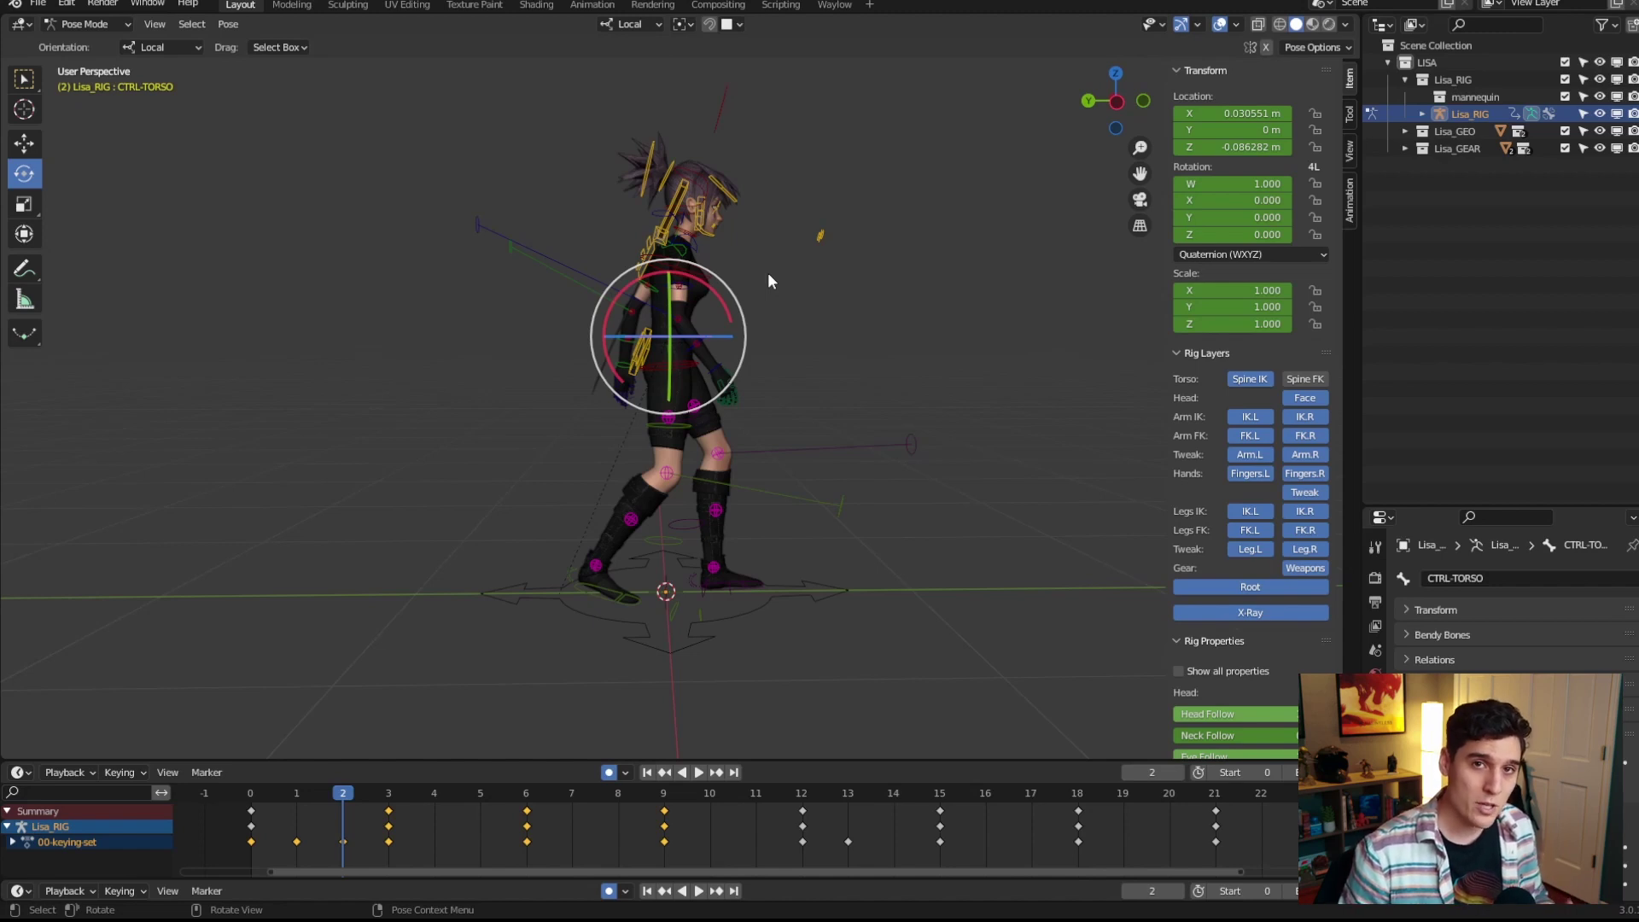
Change frames and use the tool pop-up to switch the active tool to Move and back to Rotate, ending on frame 5
middle_drag(767, 273, 793, 290)
key(Up)
key(Up)
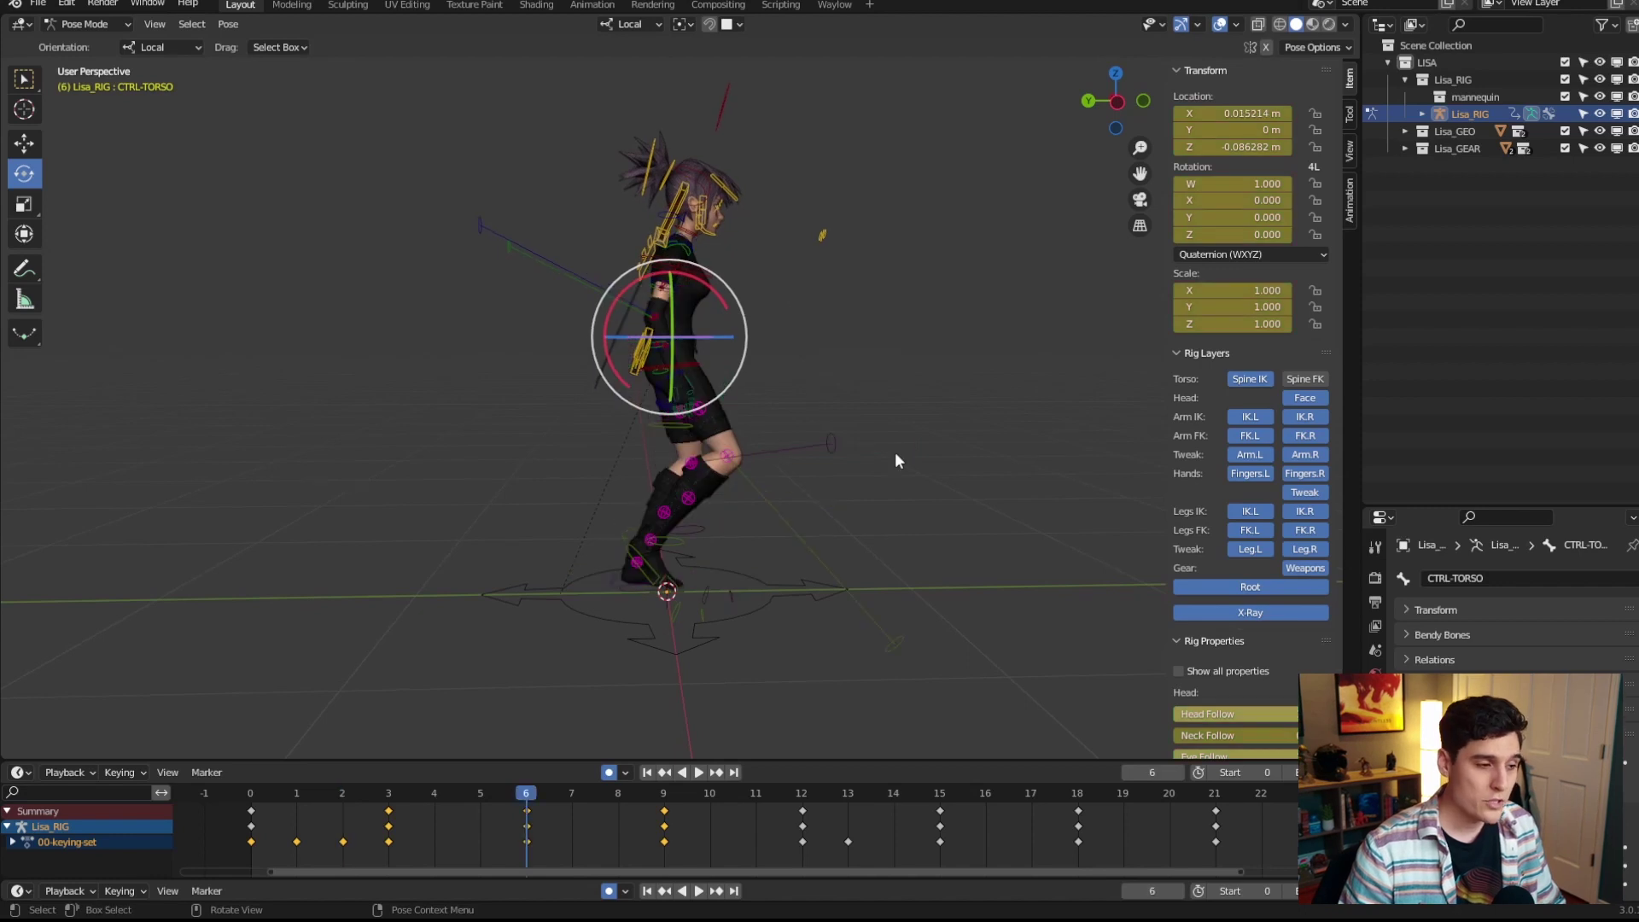
key(space)
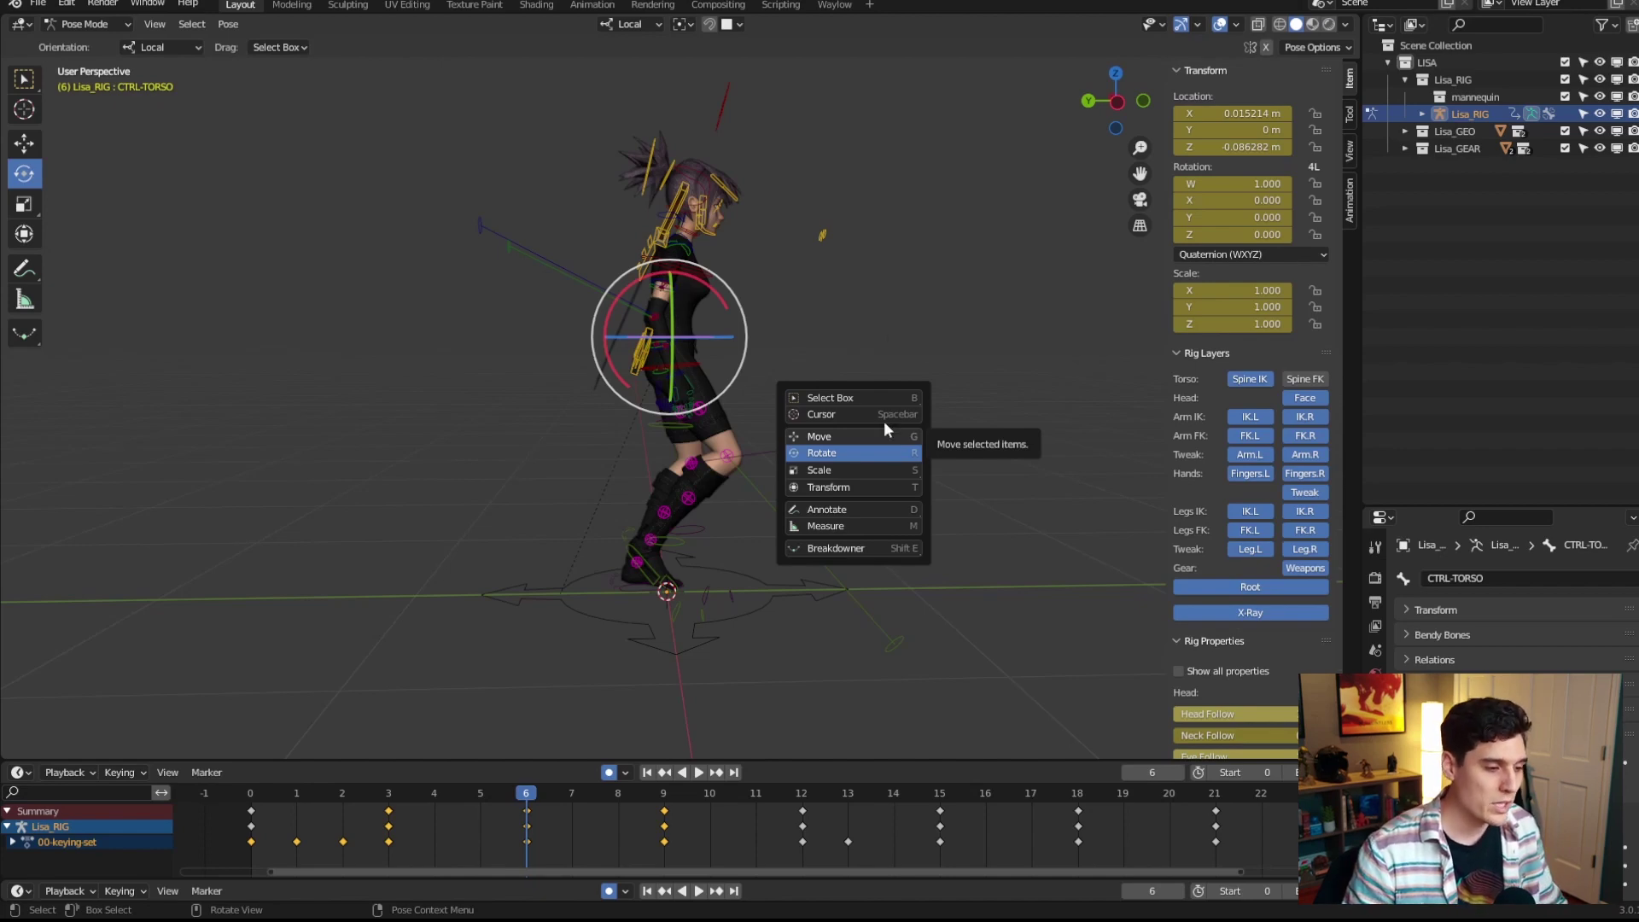
key(shift+space)
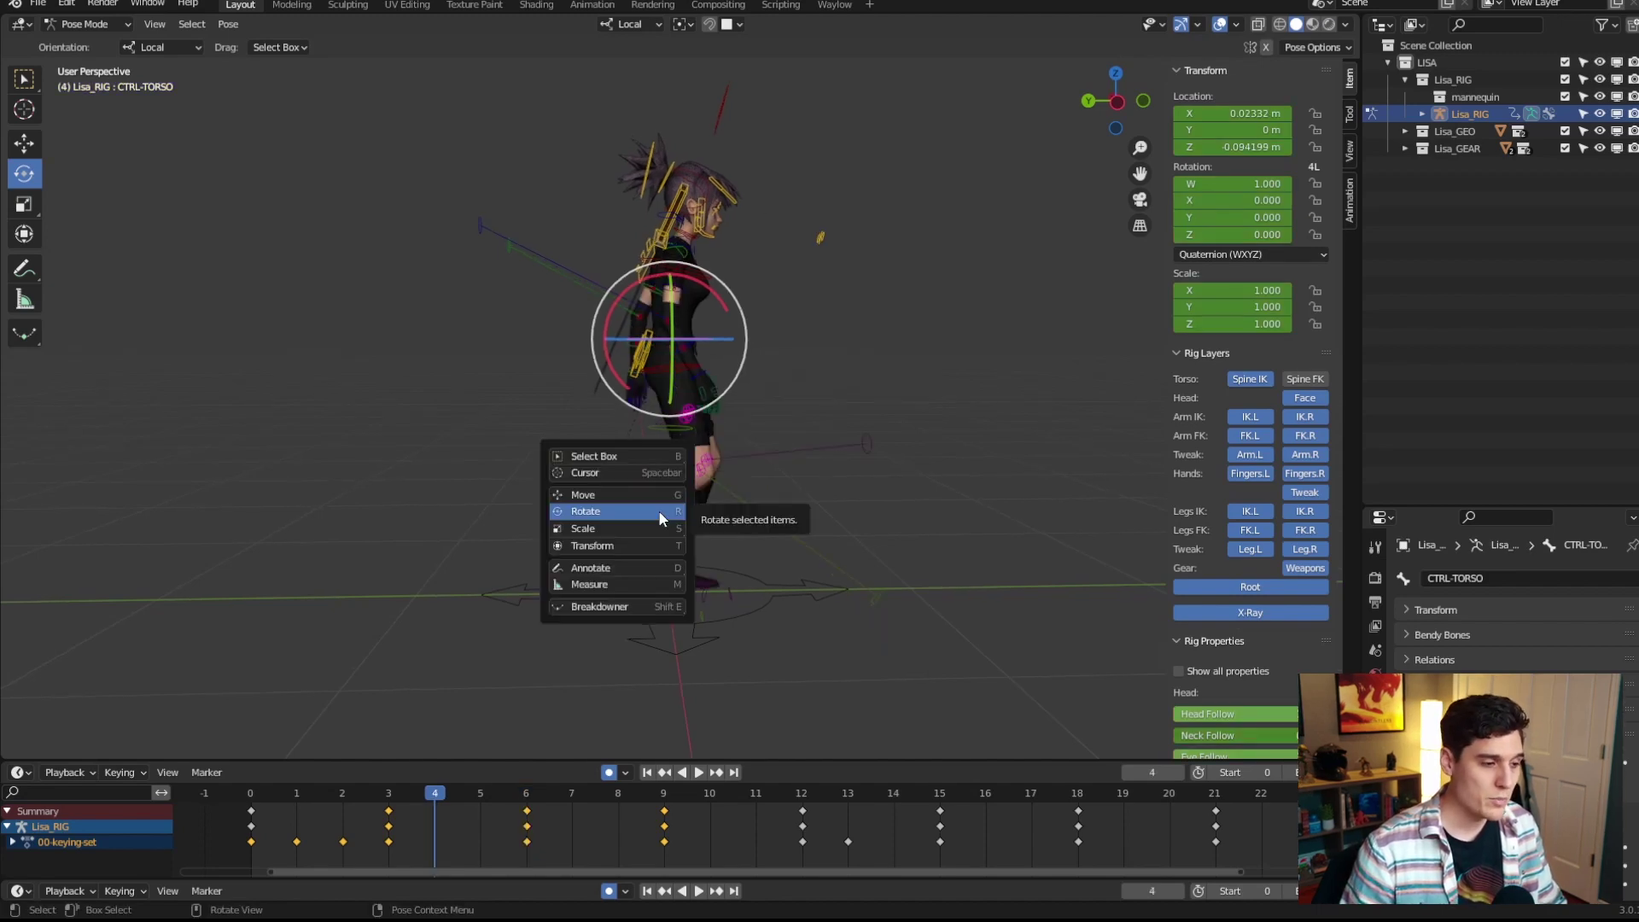
key(g)
key(Right)
key(shift+space)
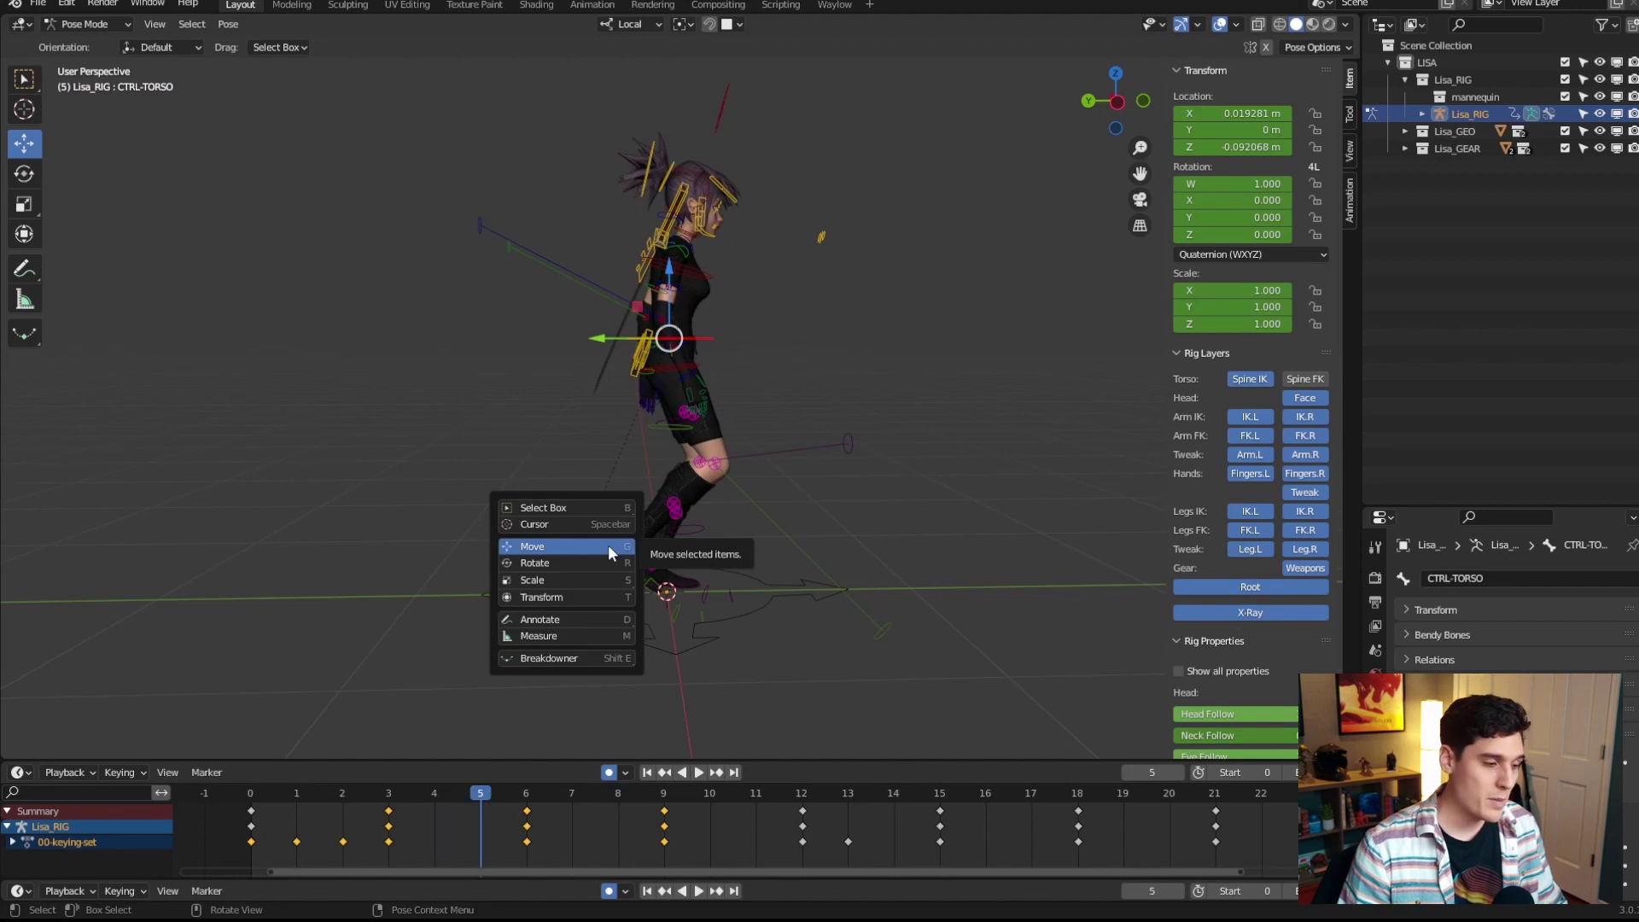
key(r)
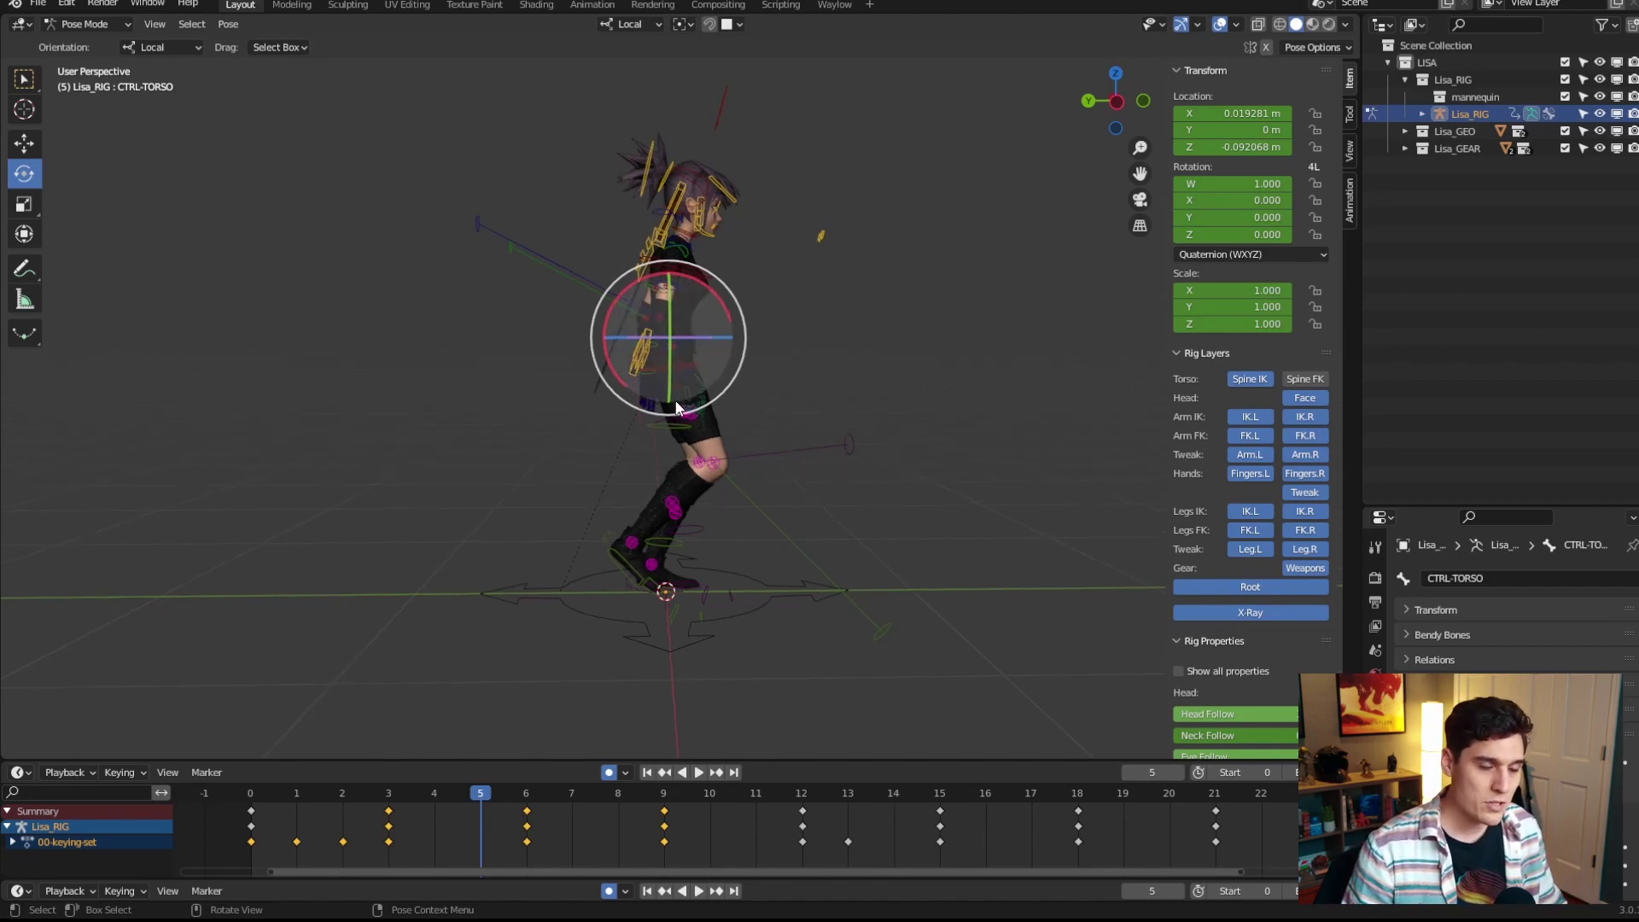
Play and pause the walk animation several times, stop it and bring the playhead to frame 1
key(space)
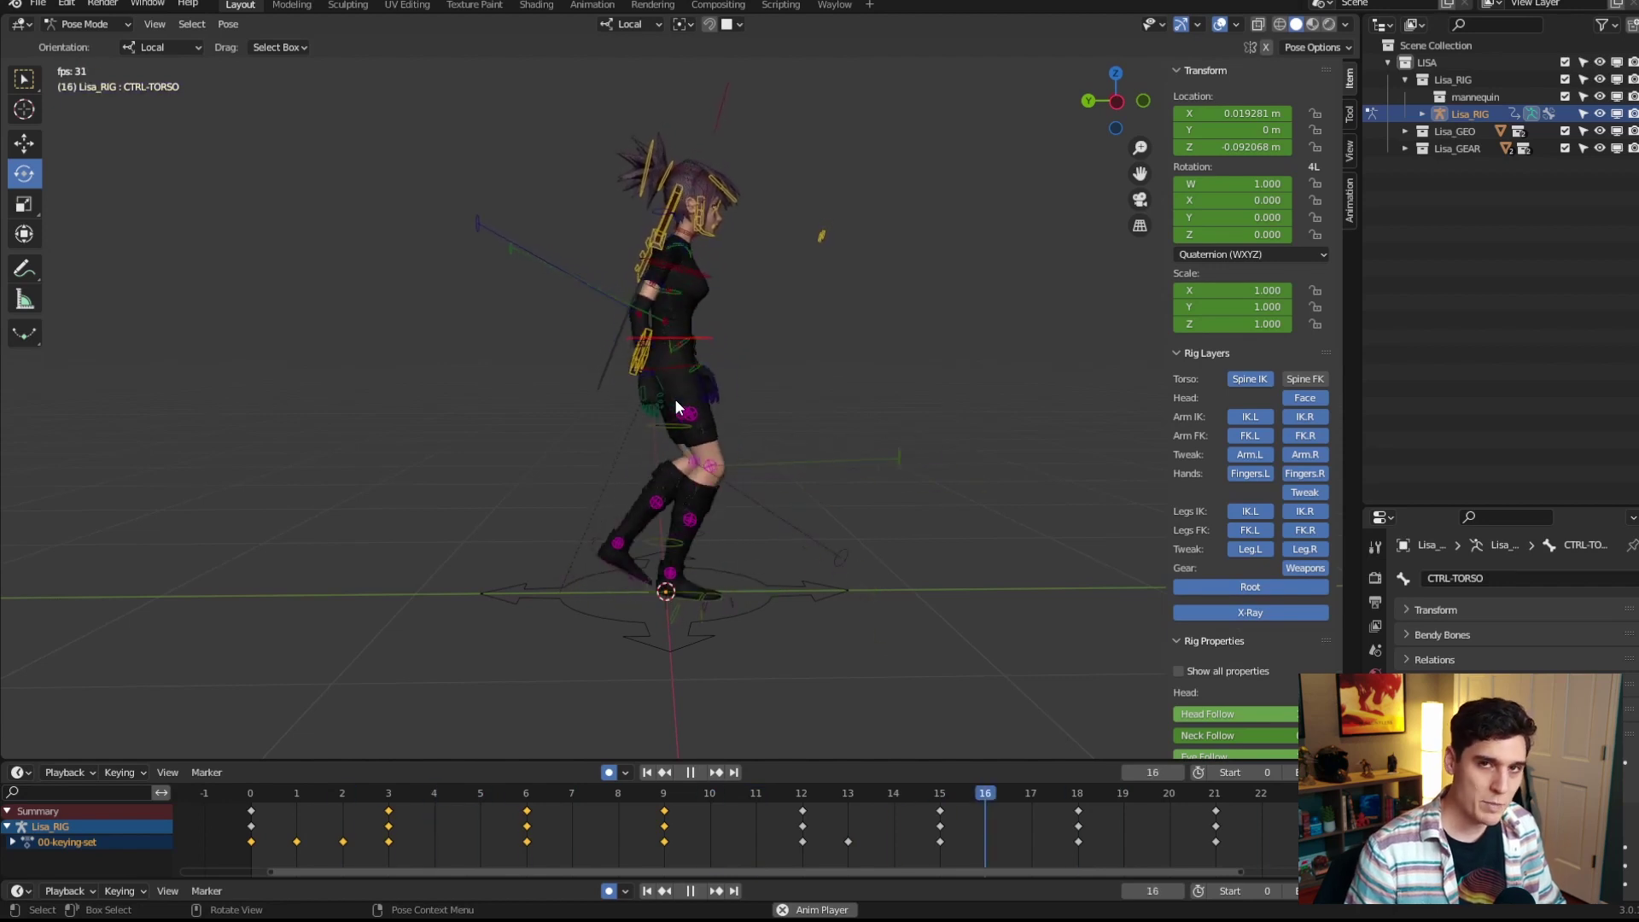
key(space)
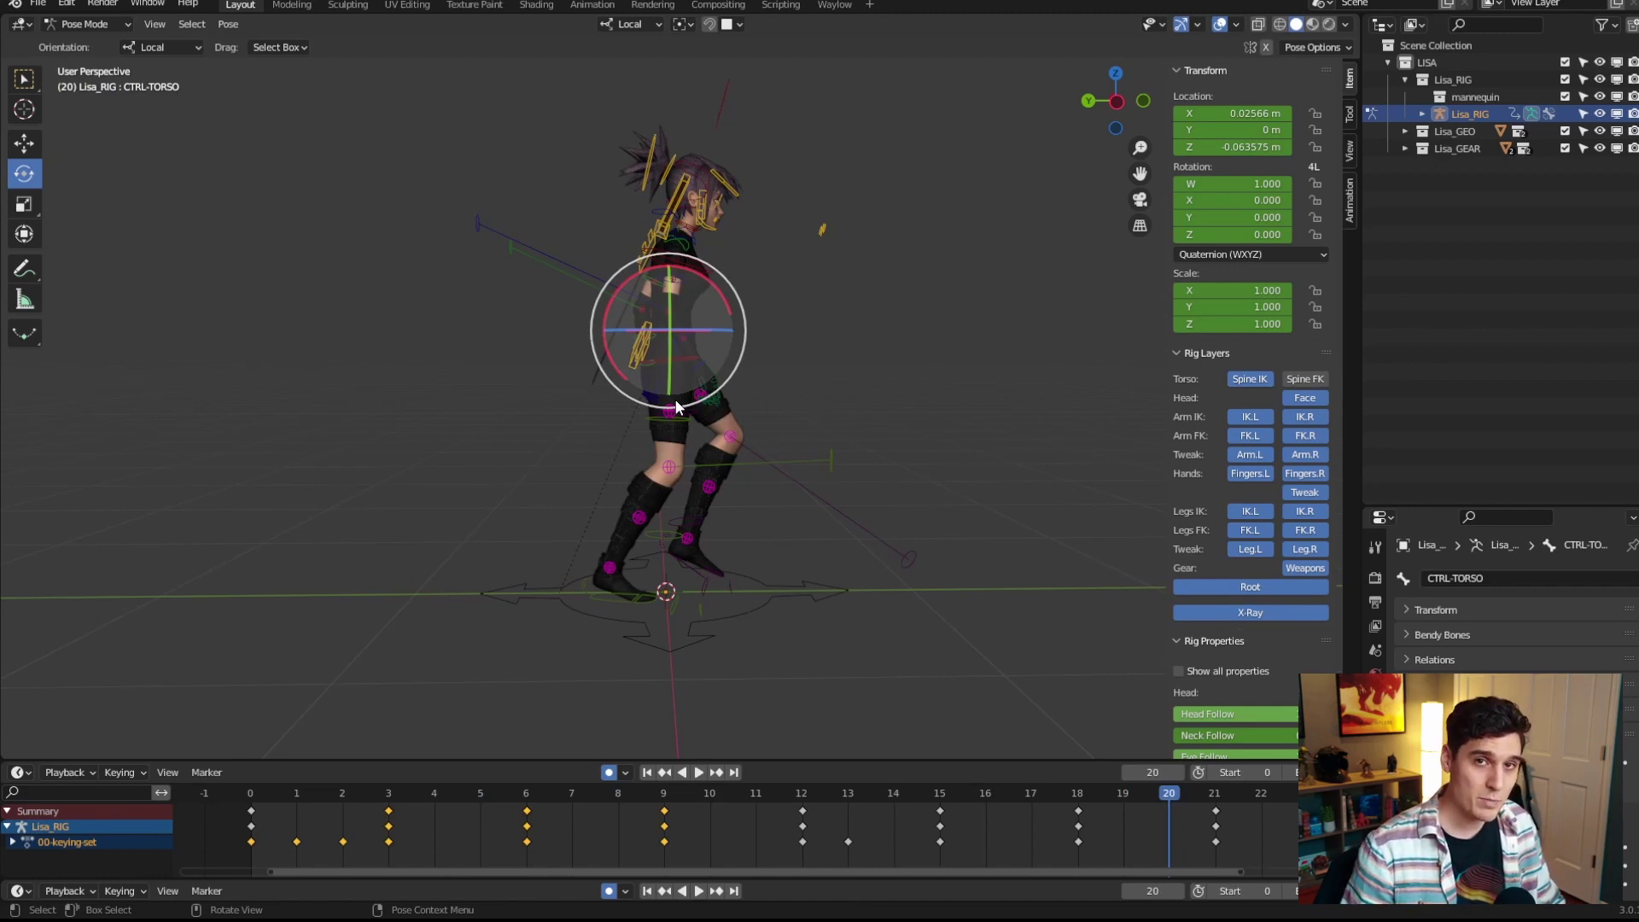
key(space)
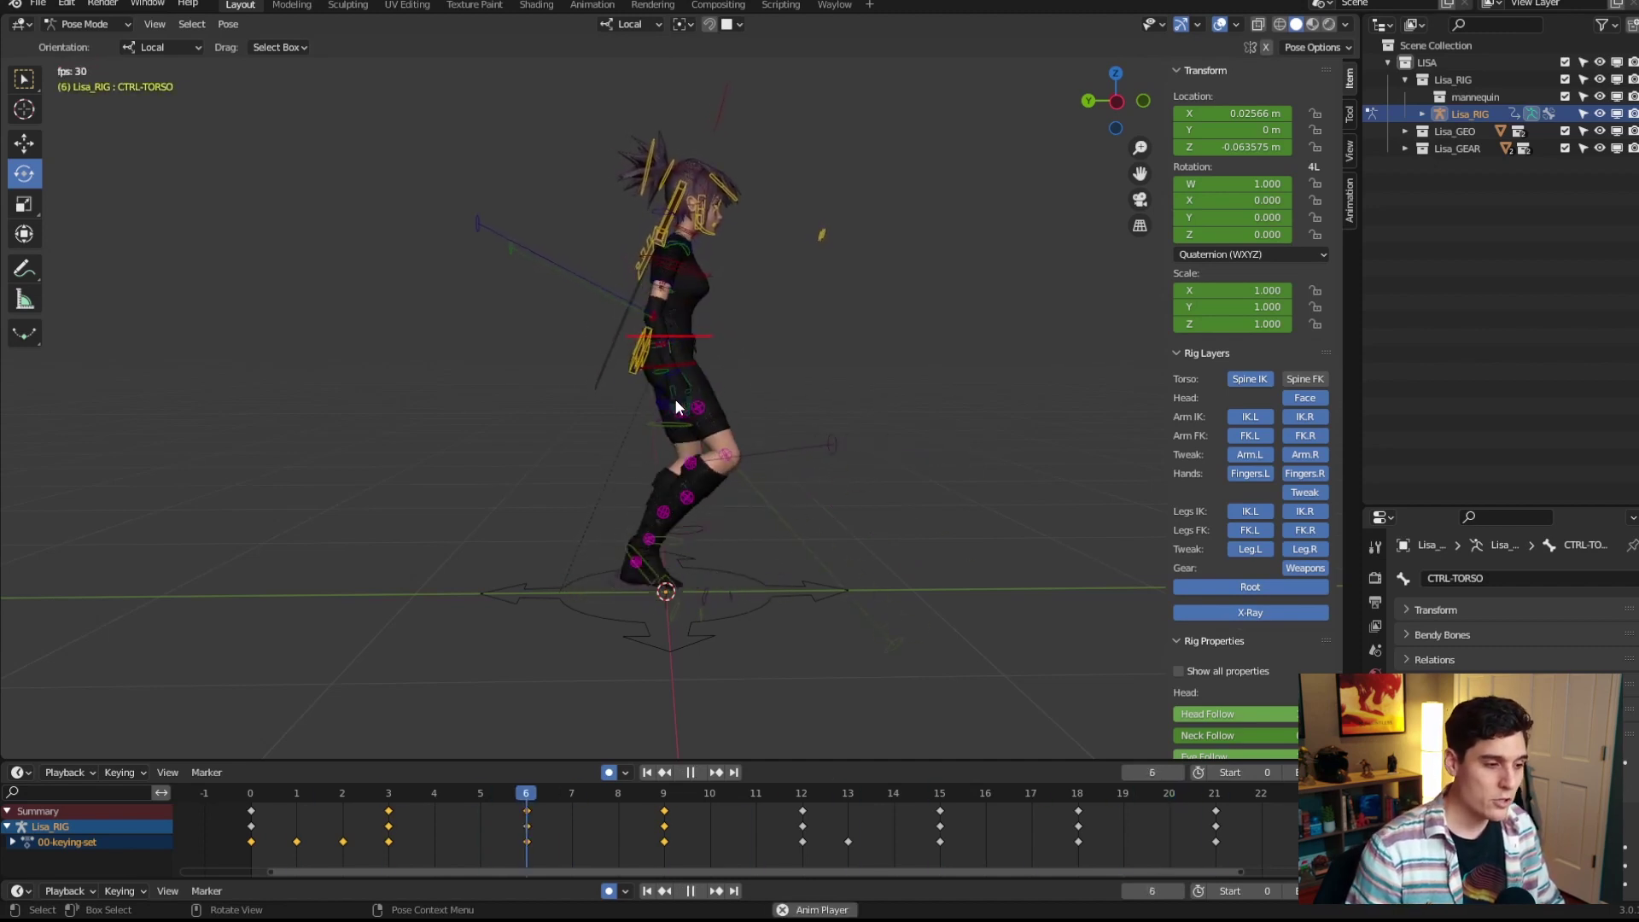
key(shift+space)
key(space)
key(space)
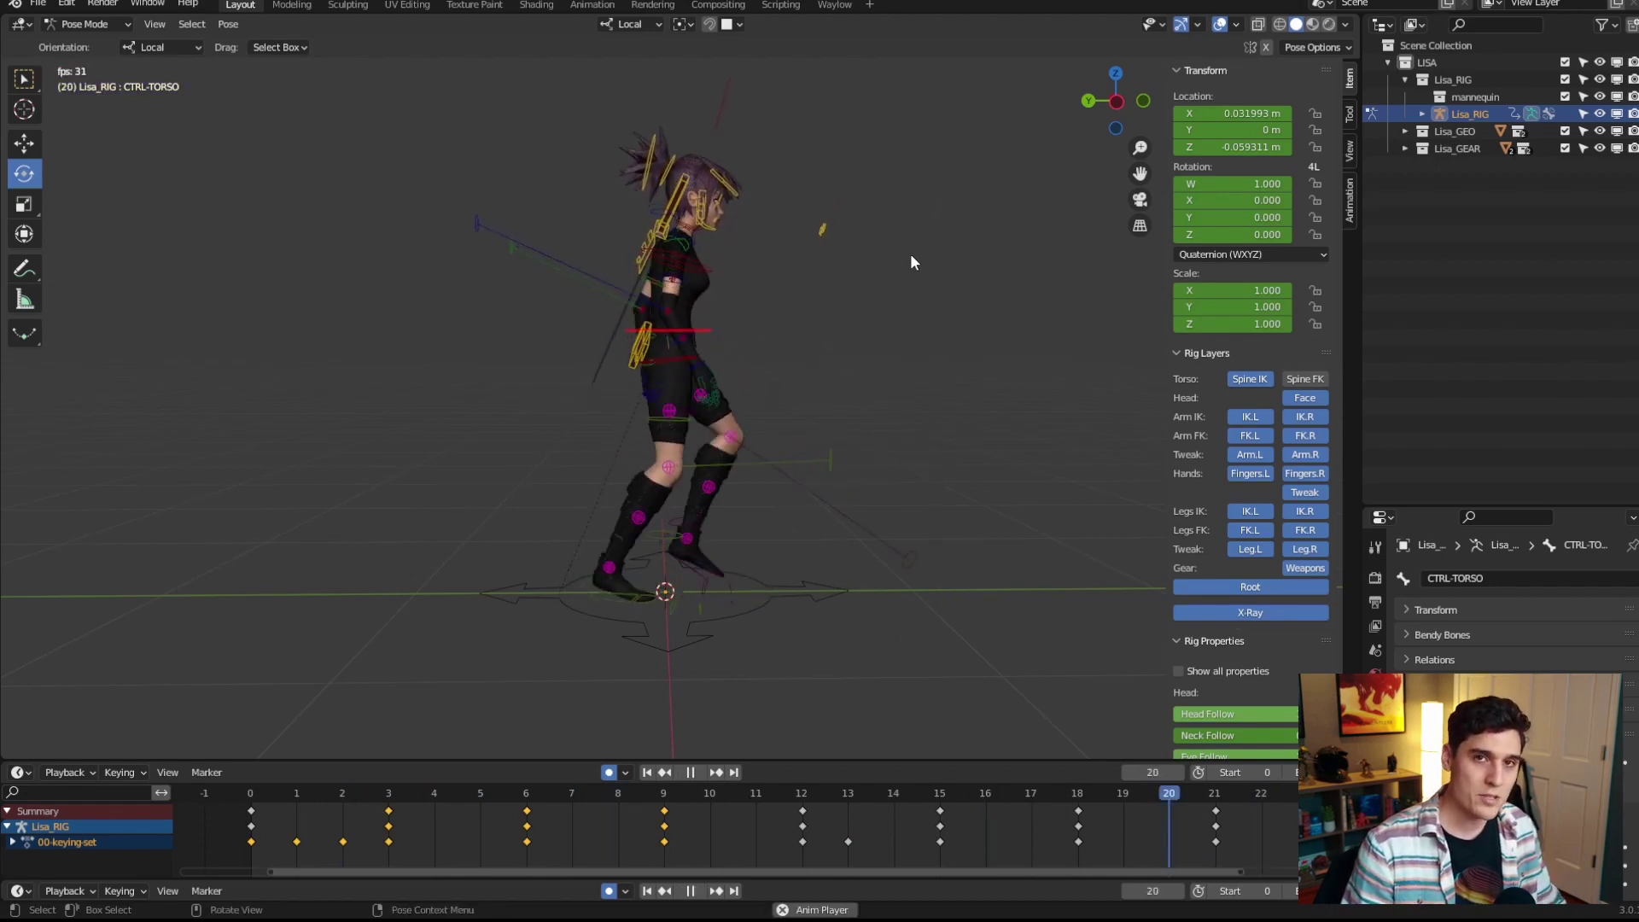
click(691, 894)
drag(256, 794, 316, 747)
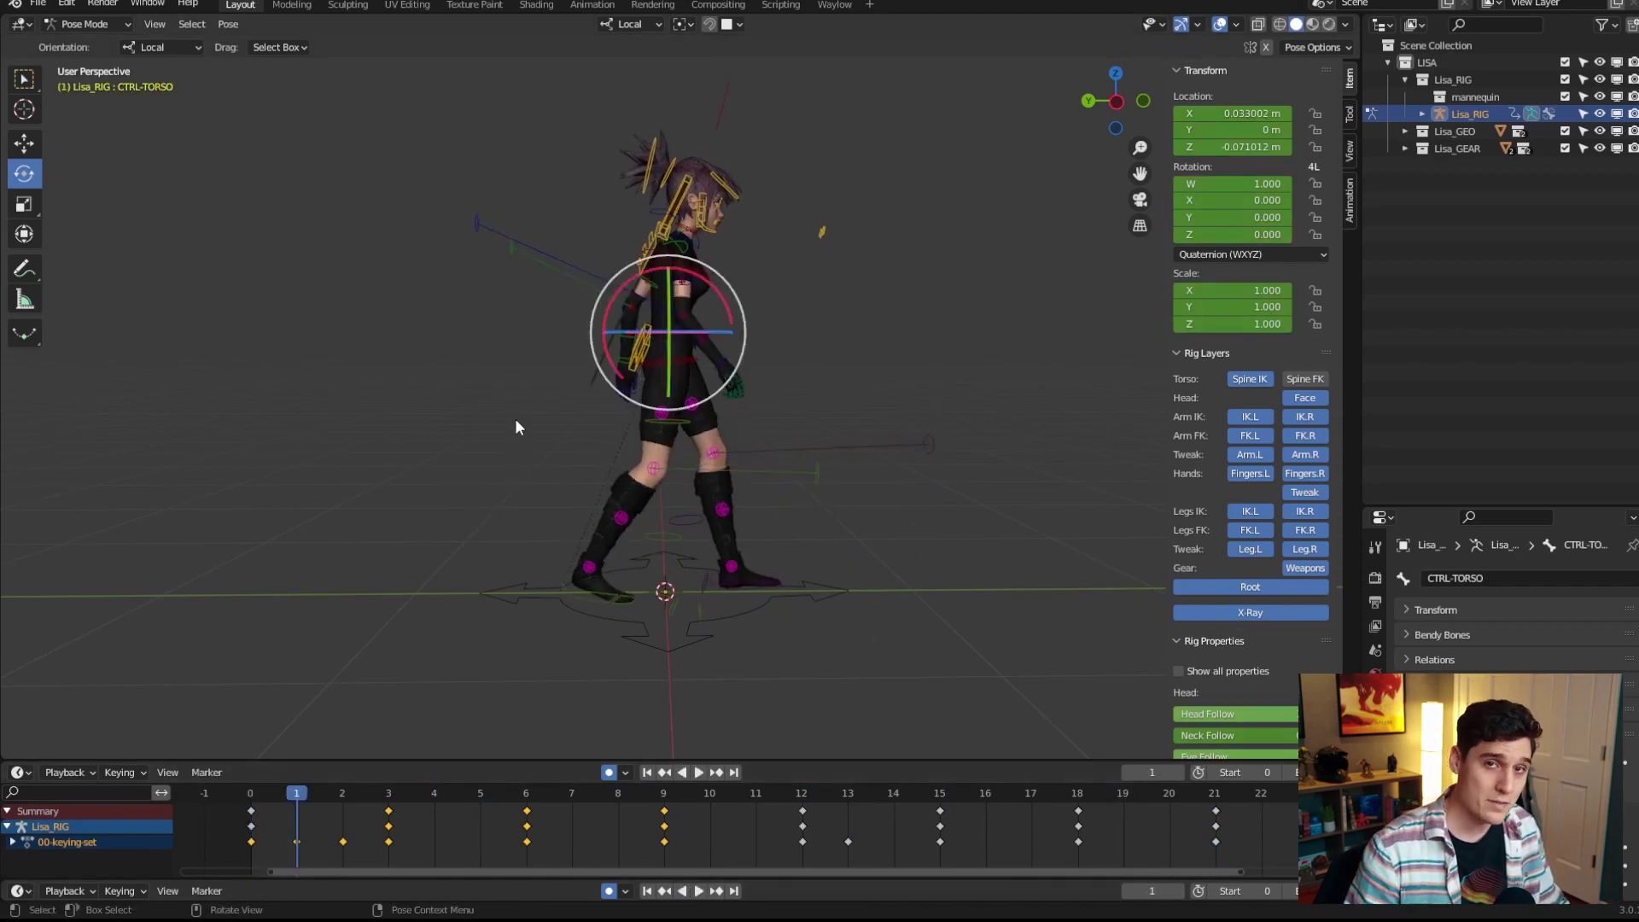
Assign W as the shortcut for the Move tool and activate Move with it
middle_drag(314, 307, 330, 307)
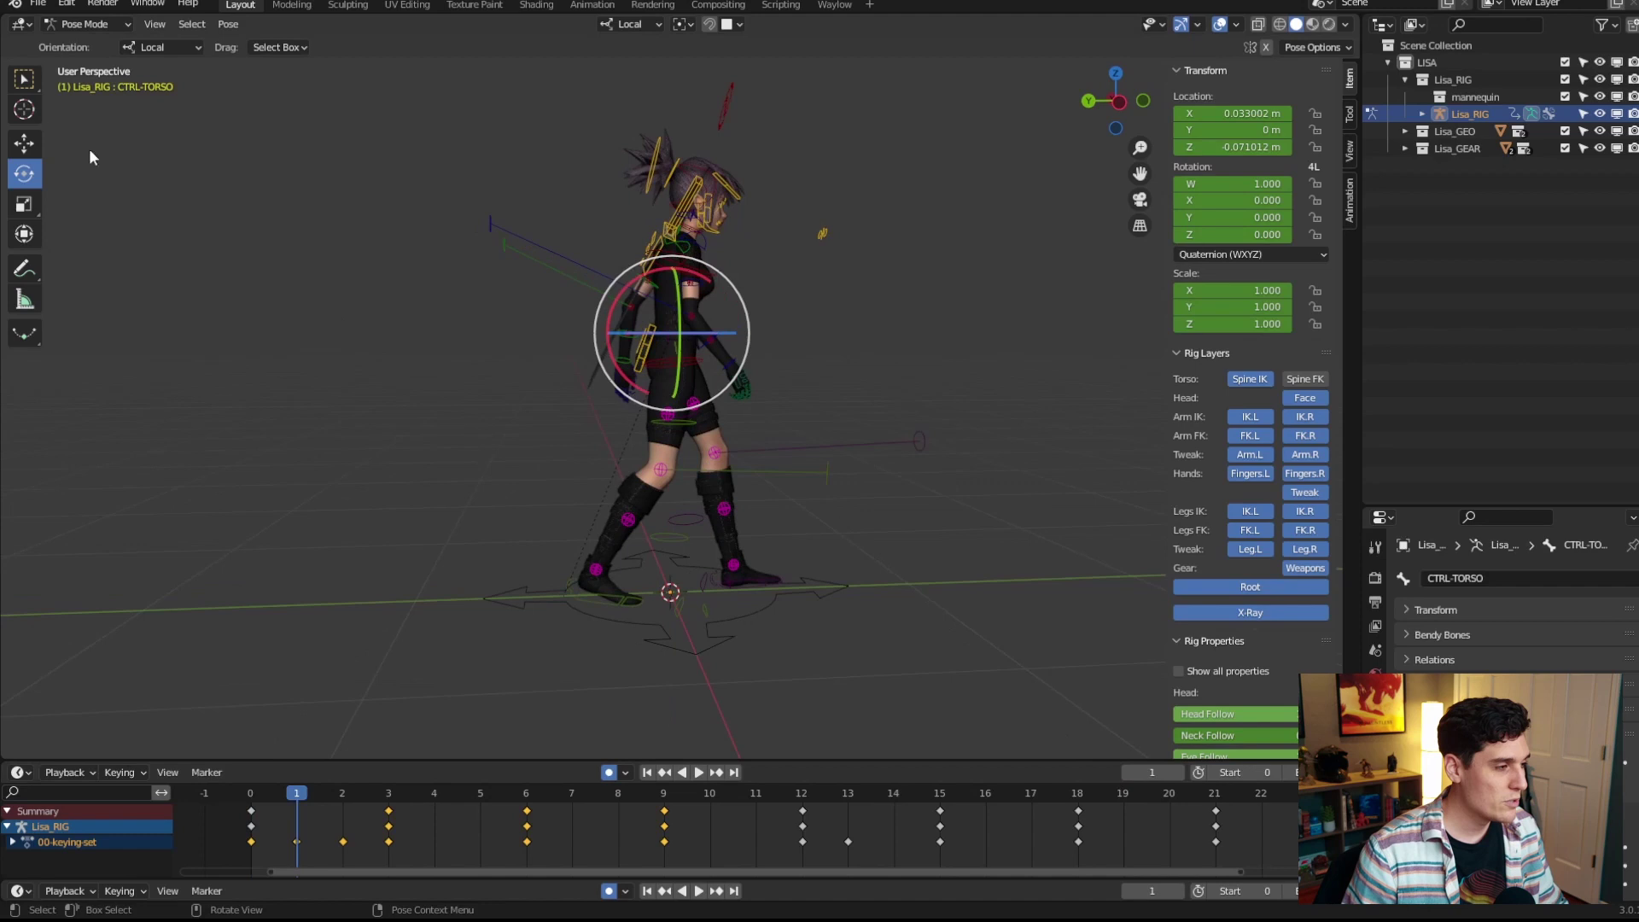
right_click(23, 143)
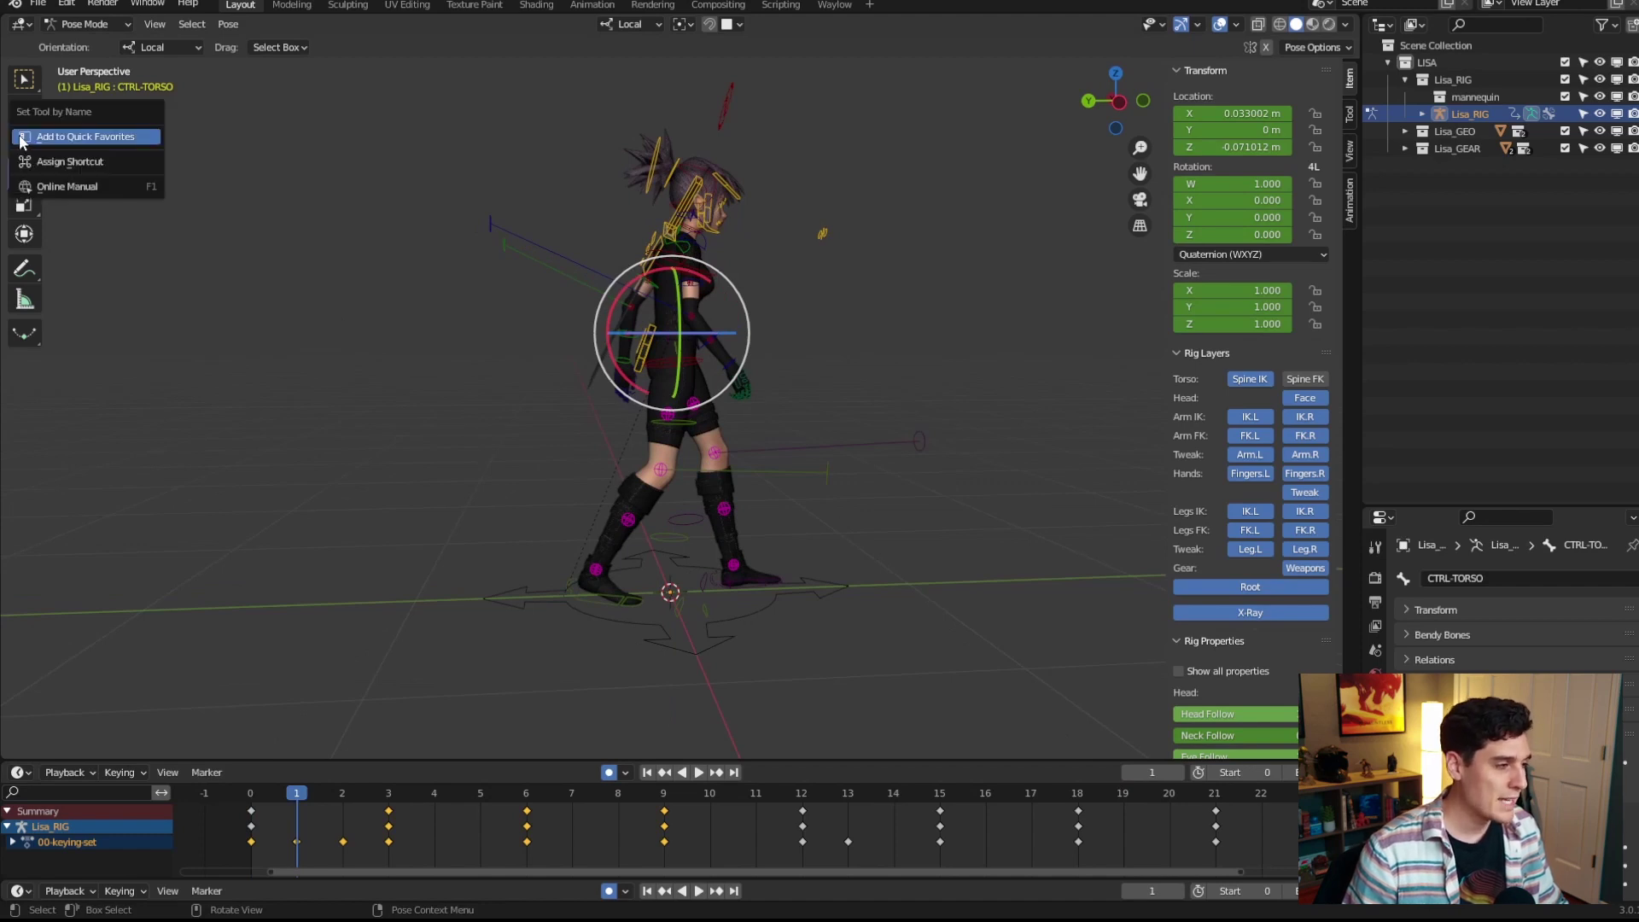
click(85, 161)
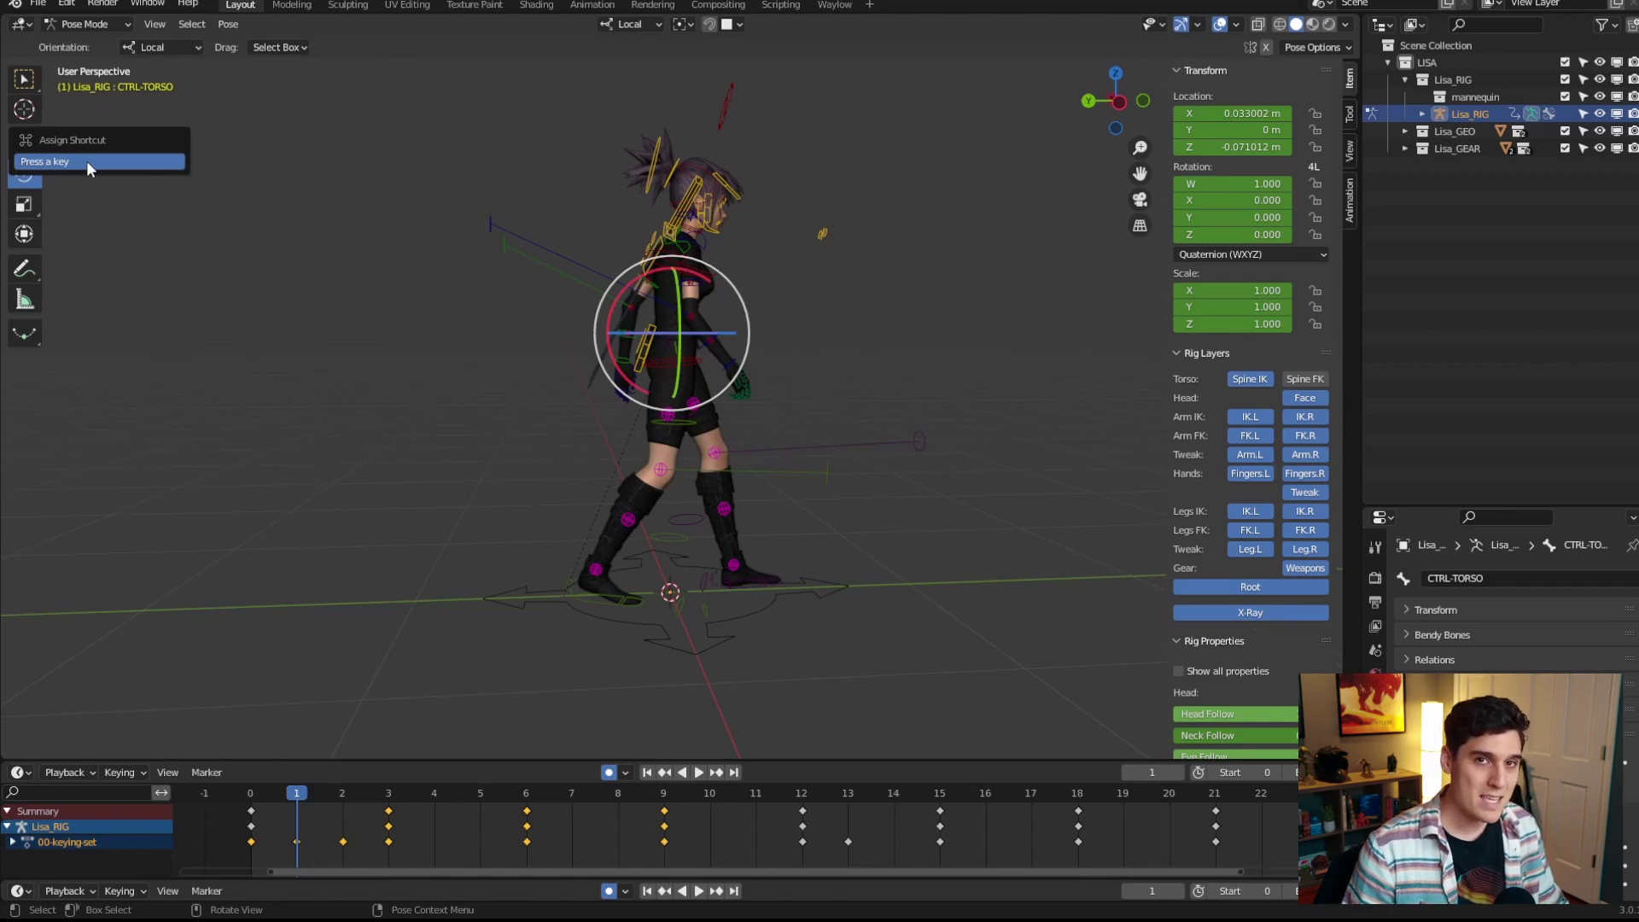
key(w)
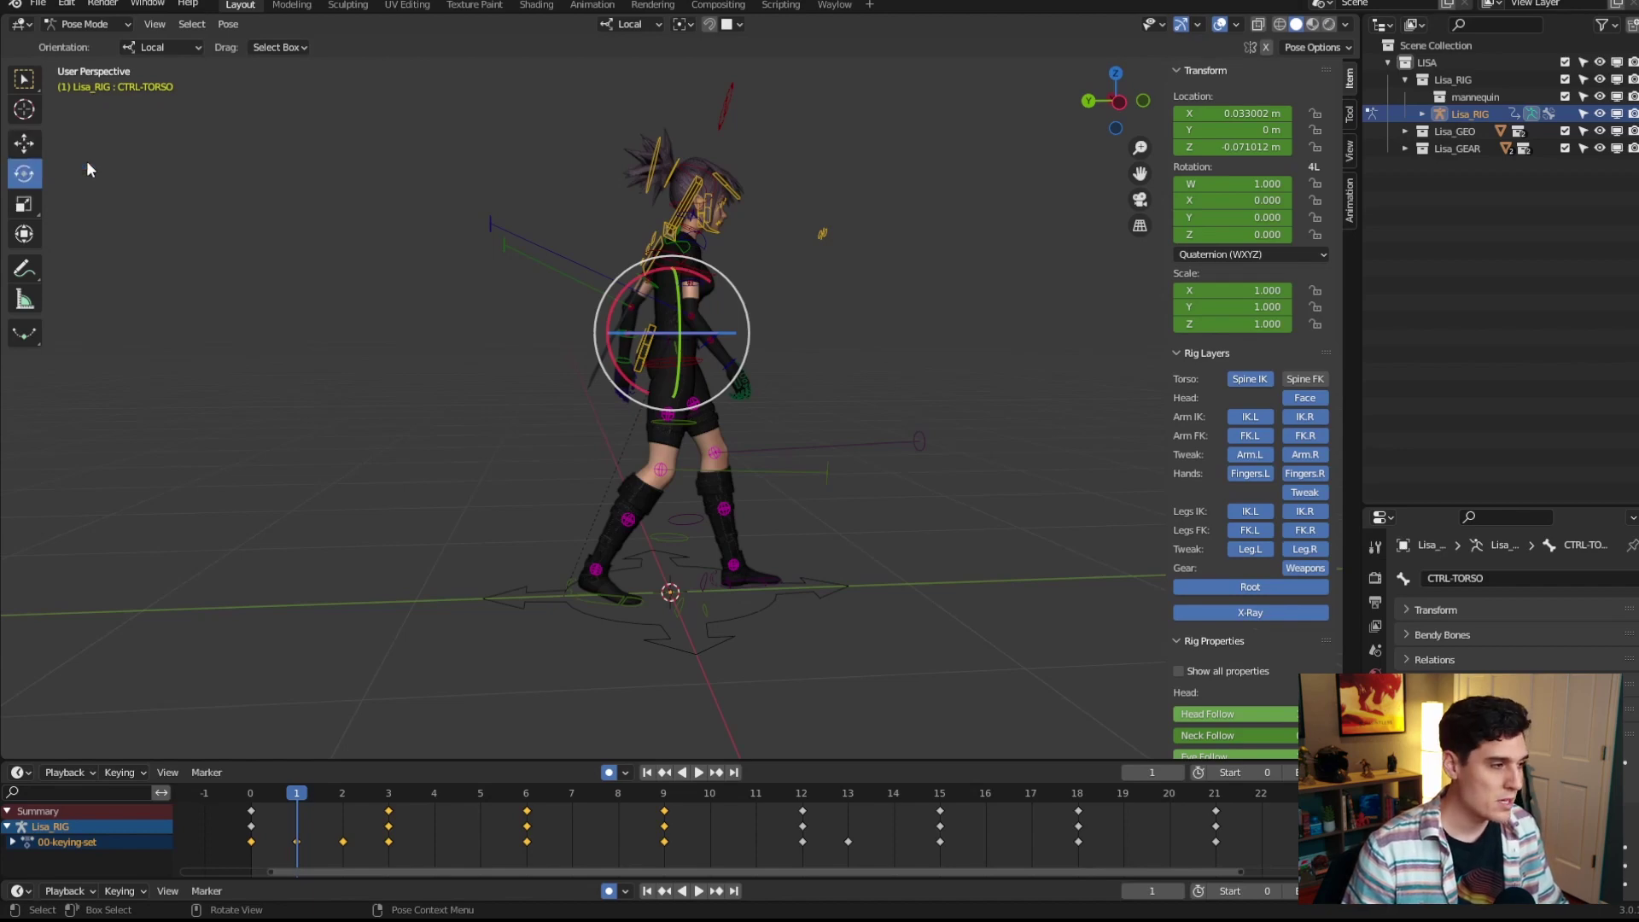
middle_drag(373, 229, 397, 209)
key(w)
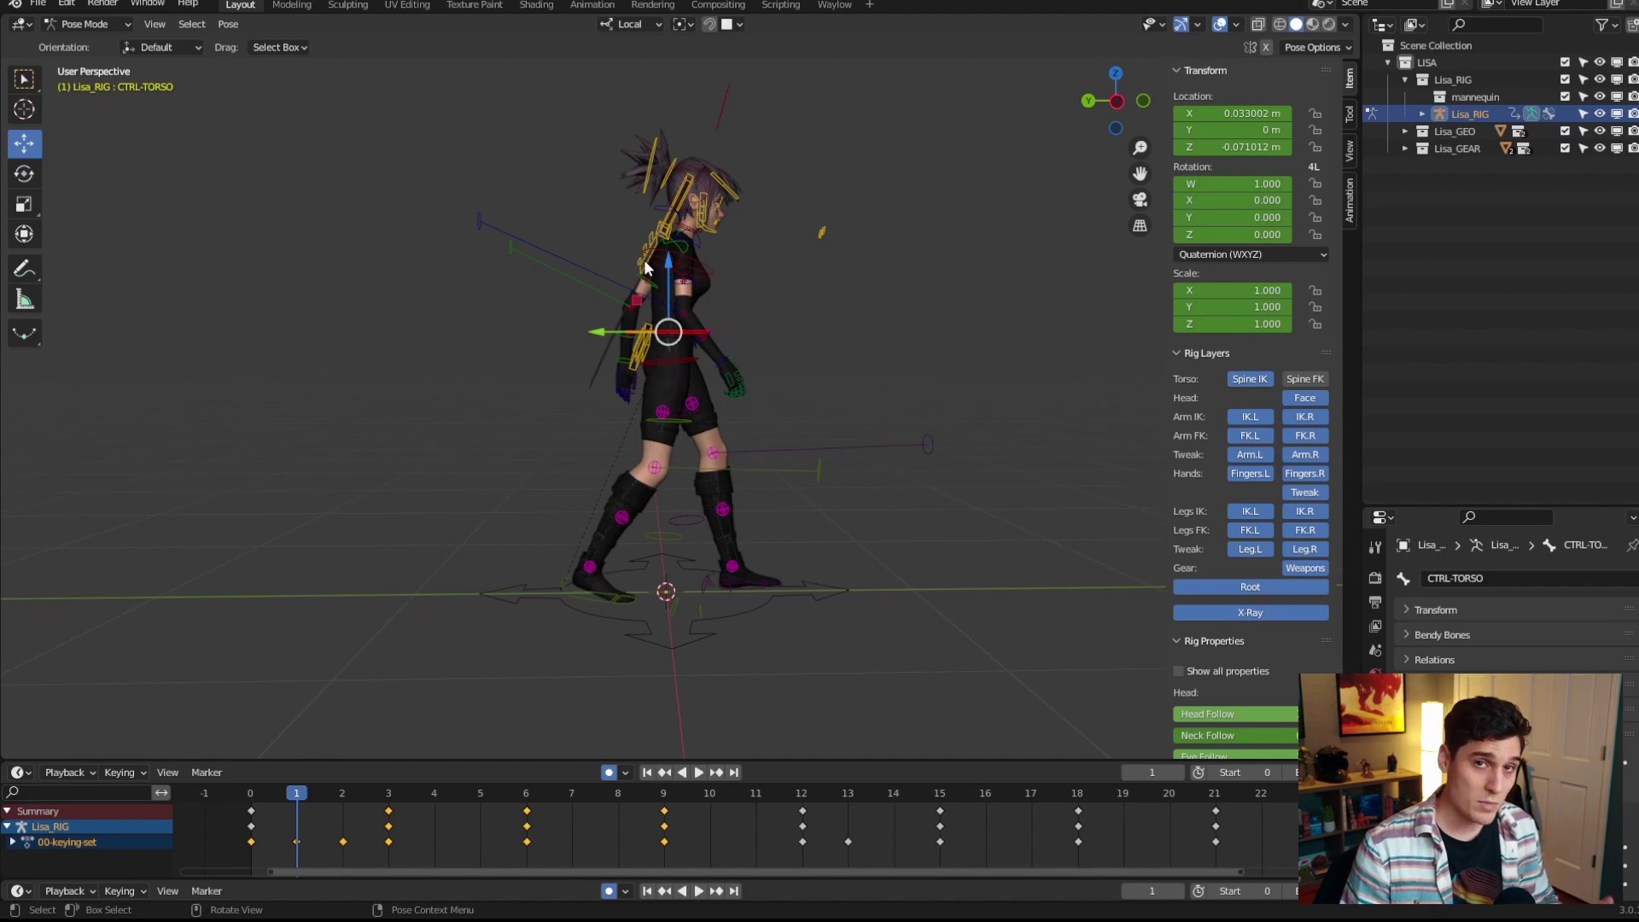
Assign E as the shortcut for the Rotate tool and activate Rotate with it
right_click(26, 176)
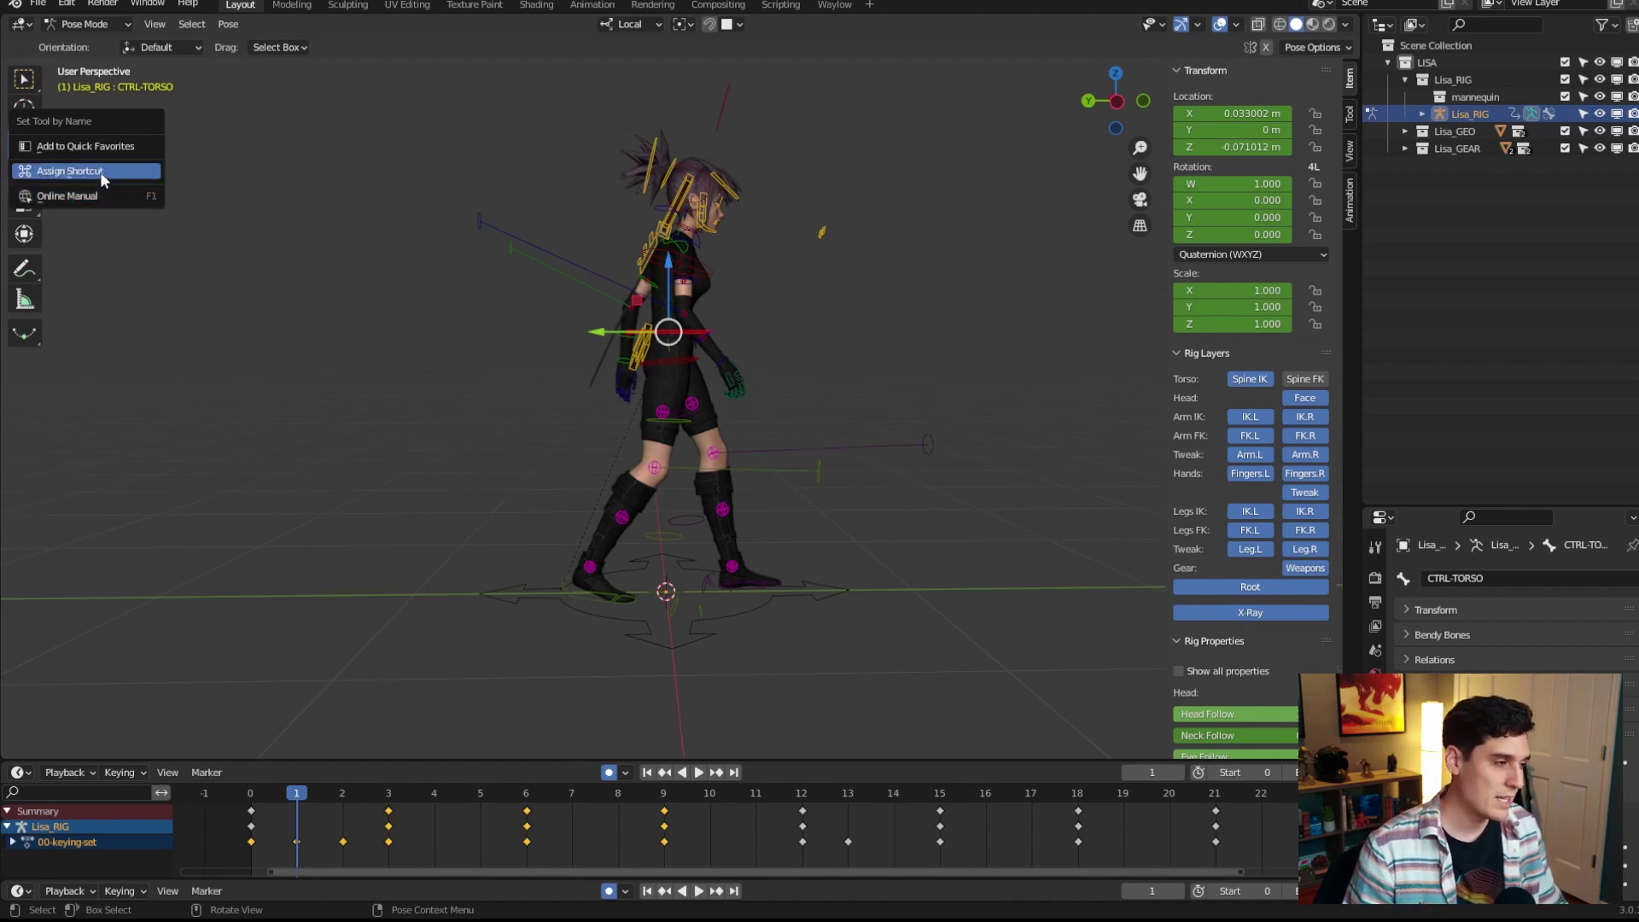
click(70, 172)
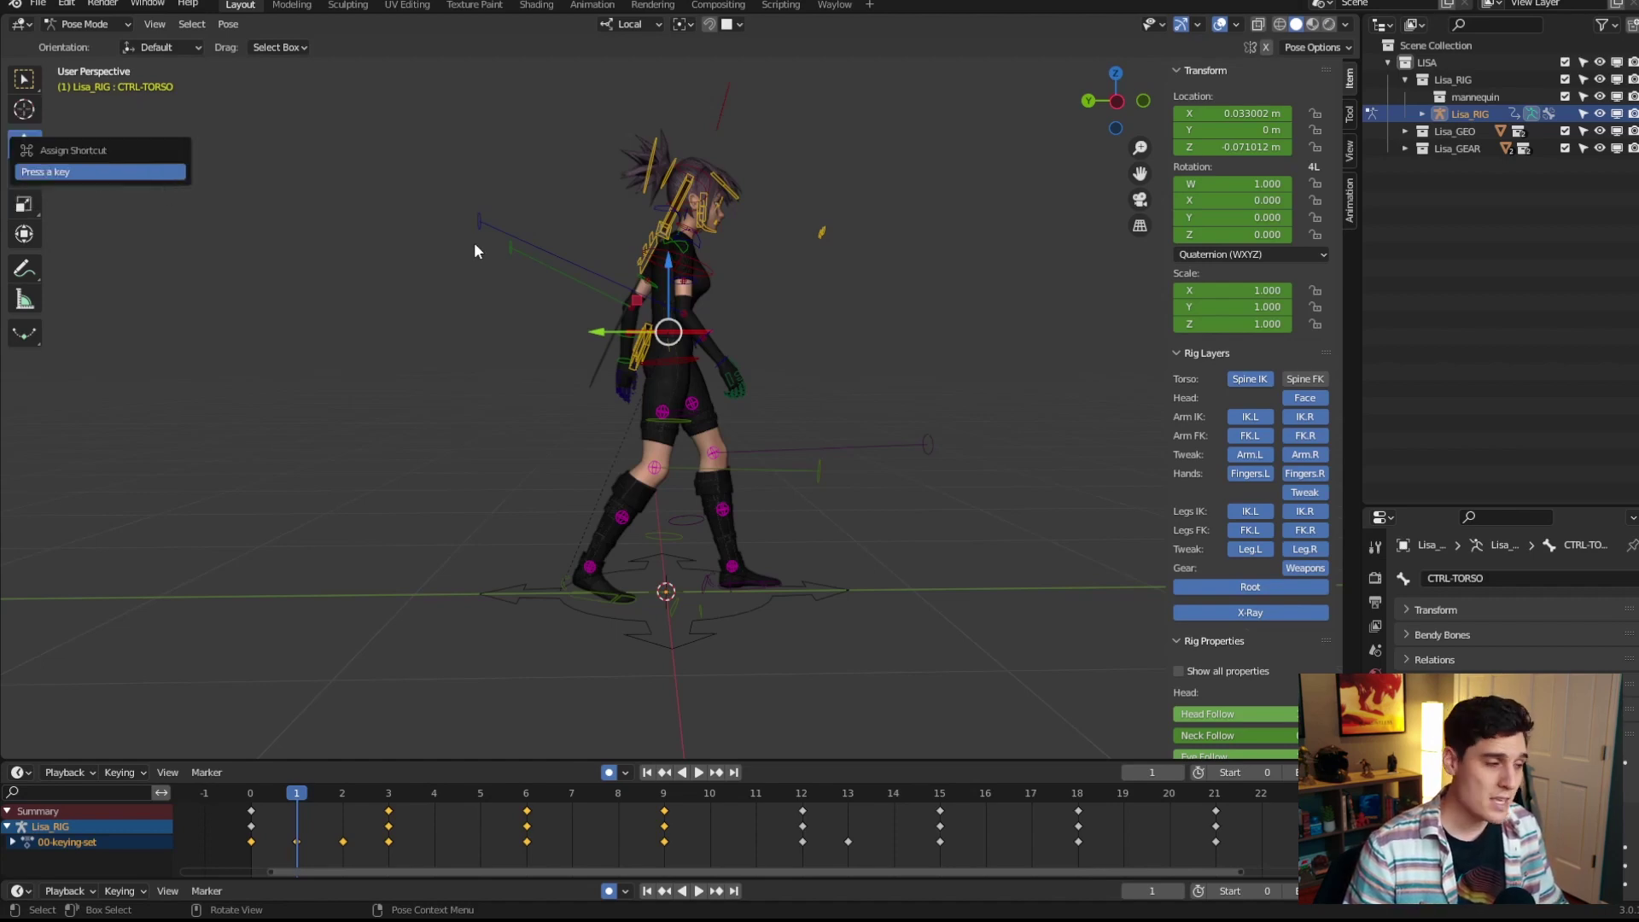
key(e)
middle_drag(615, 251, 619, 250)
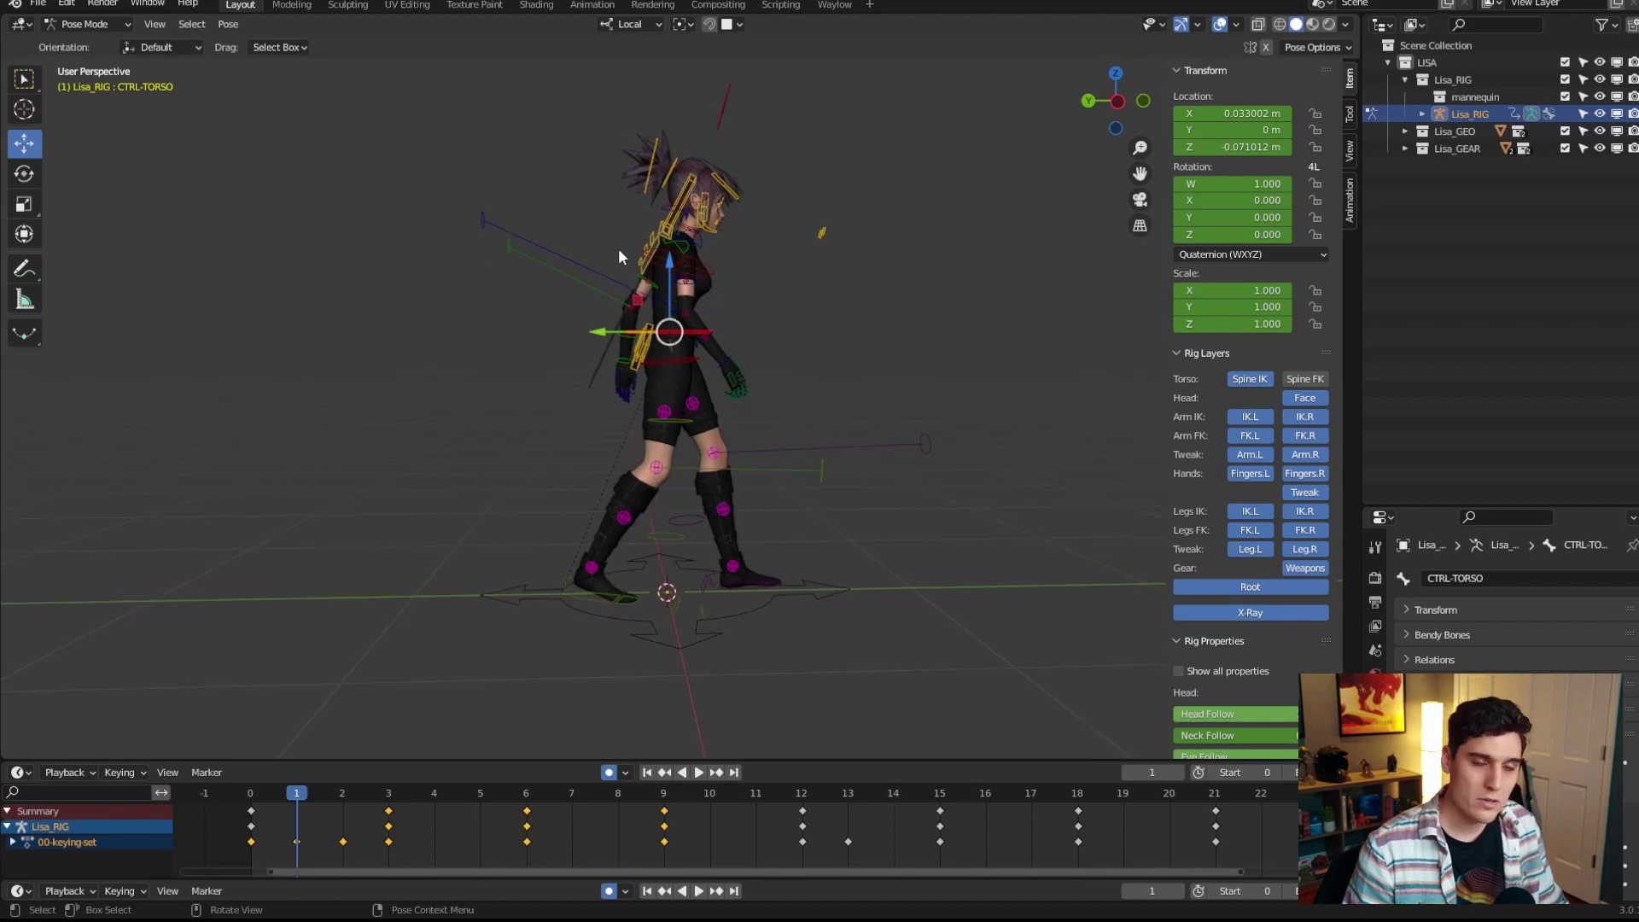
key(e)
Alternate between Move (W) and Rotate (E) on the torso control at frame 1, rotating it and moving it about -0.027 m along local Z
middle_drag(614, 246, 601, 243)
key(w)
shift+middle_drag(695, 225, 753, 246)
scroll(708, 221, up, 1)
key(e)
key(w)
drag(627, 230, 662, 255)
key(e)
shift+middle_drag(662, 254, 666, 222)
key(w)
key(e)
drag(663, 218, 647, 210)
shift+middle_drag(647, 210, 628, 204)
key(w)
key(e)
key(w)
drag(632, 205, 664, 223)
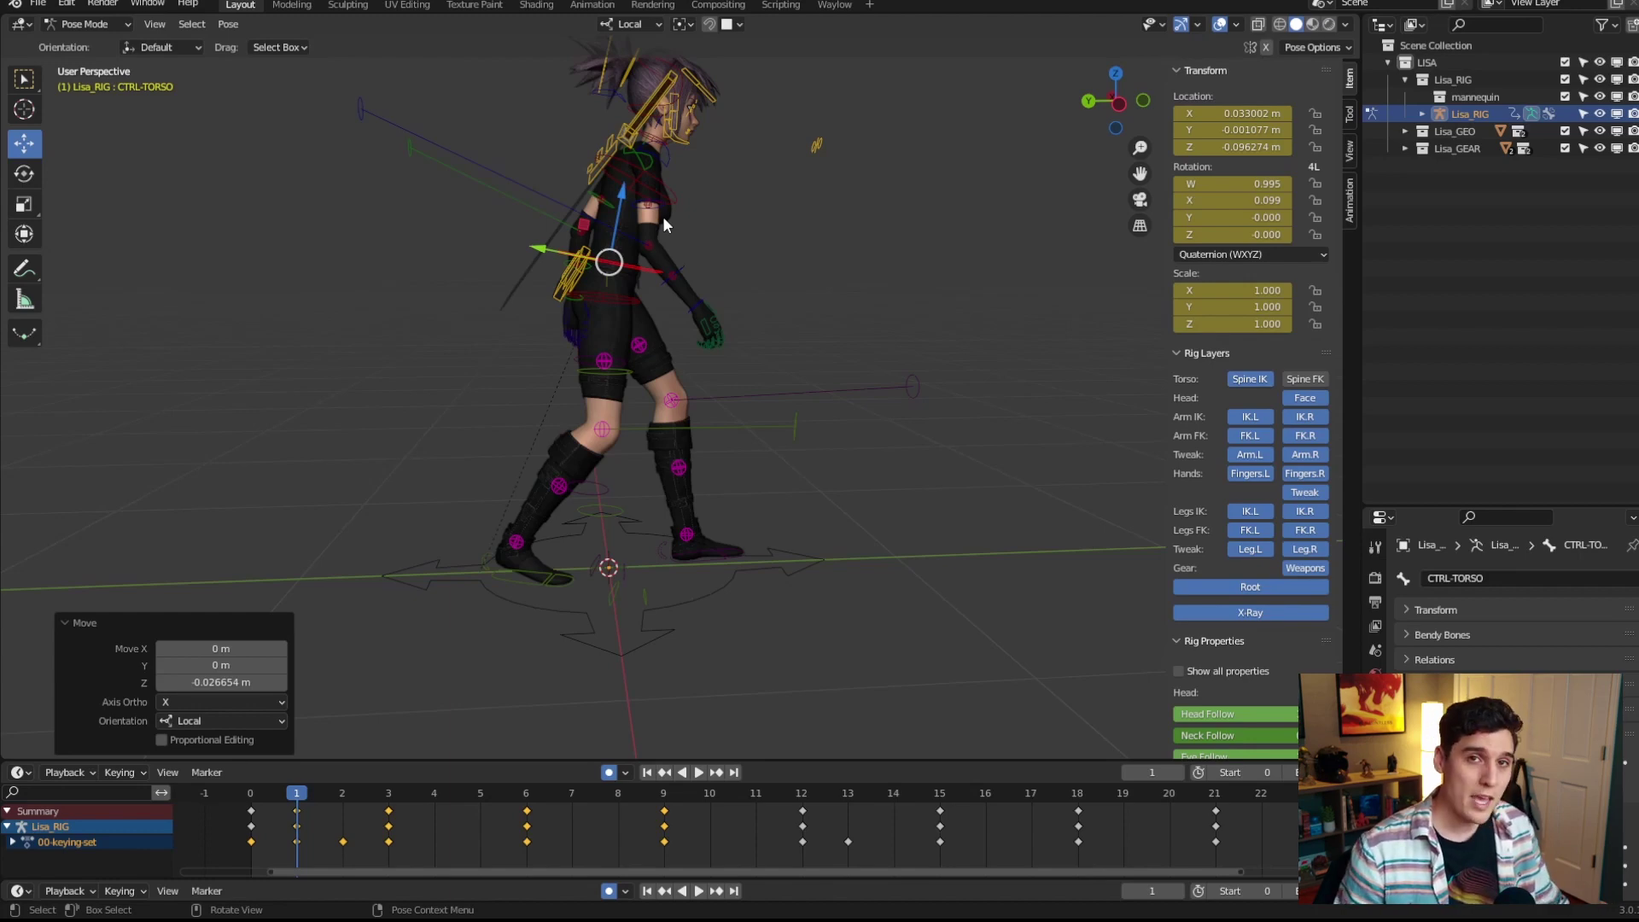
middle_drag(664, 218, 667, 227)
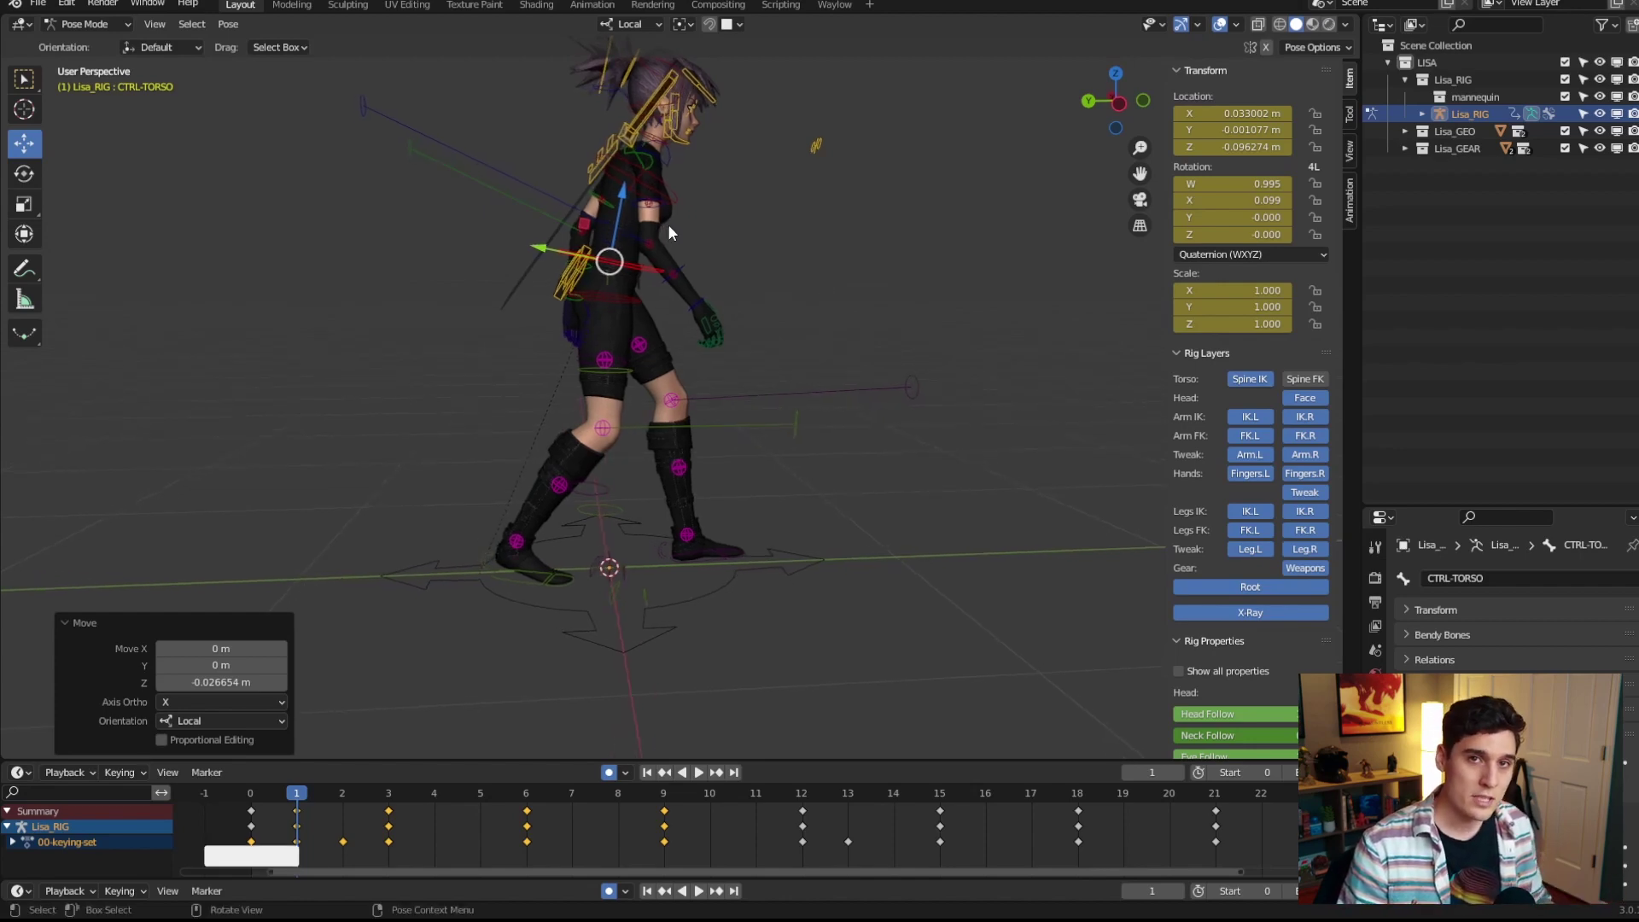
middle_drag(668, 229, 755, 267)
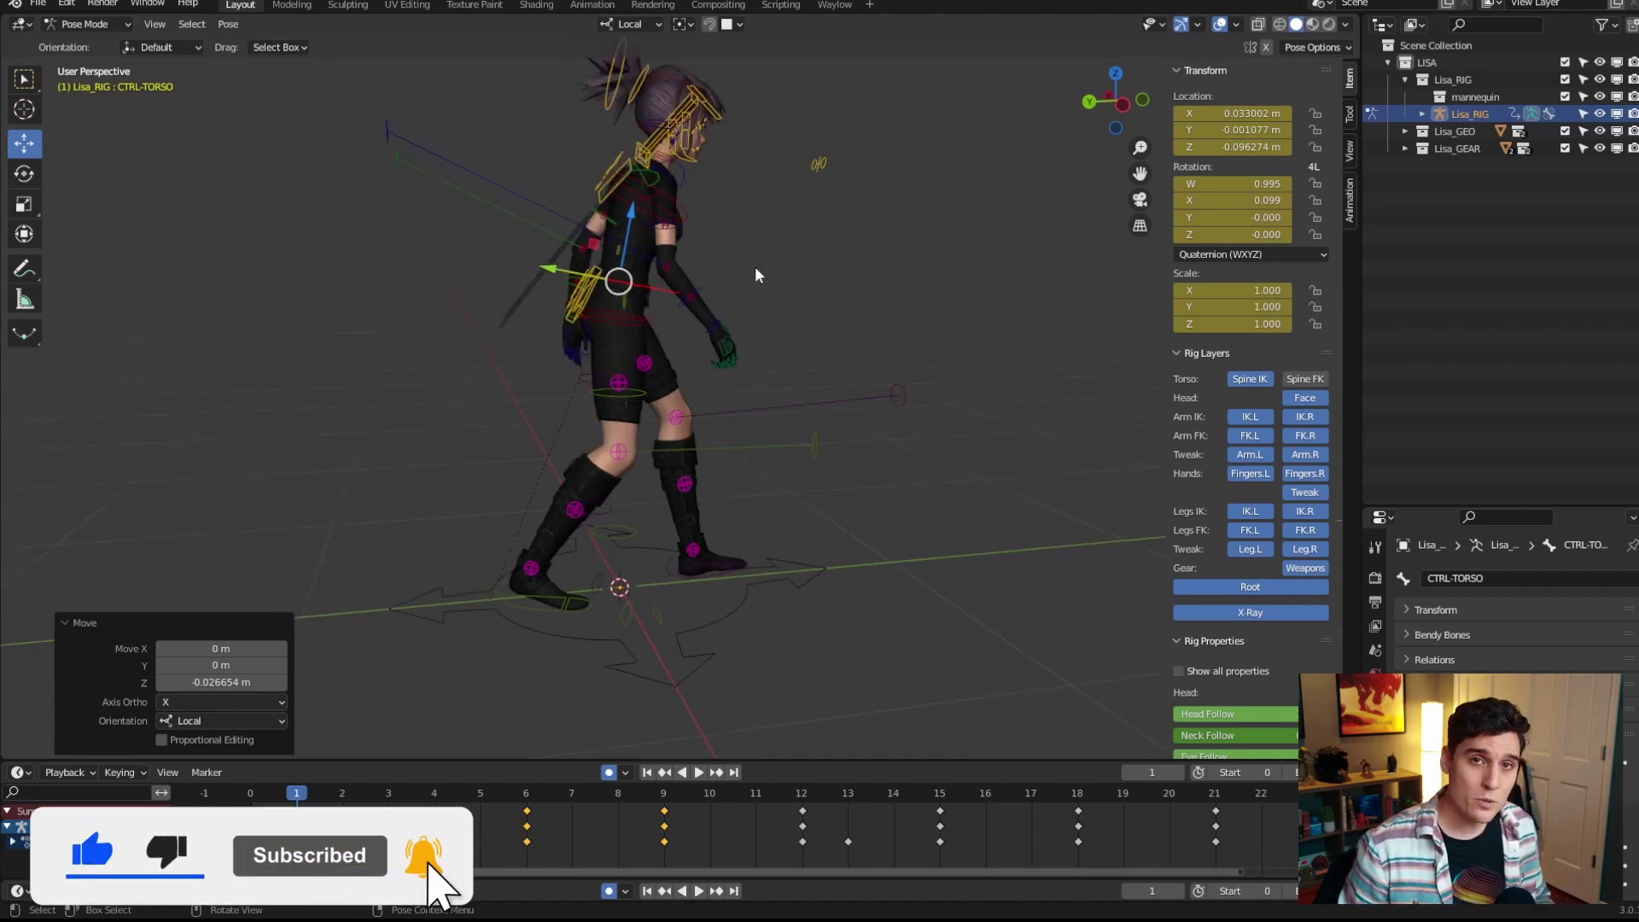